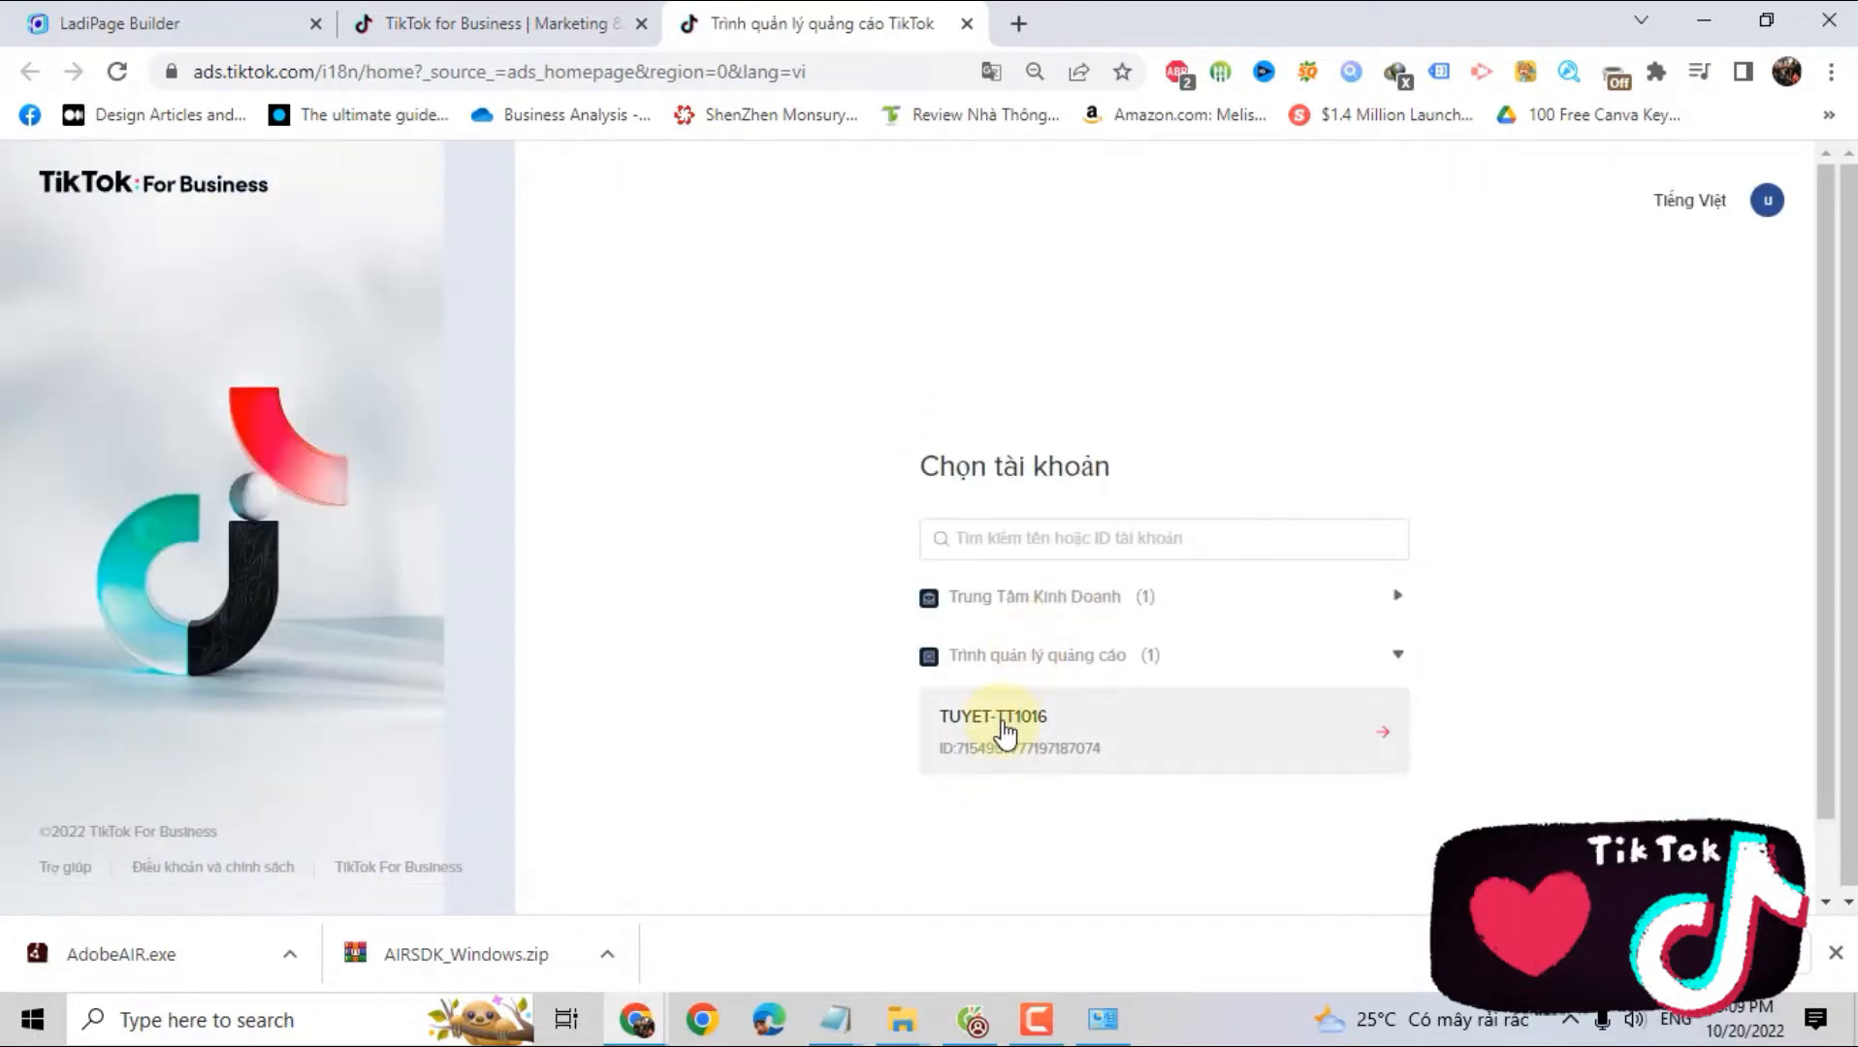
Enter the advertiser account under the ads manager and open the management page for web events (Sự kiện web)
{"action": "left_click", "coordinate": [1002, 727]}
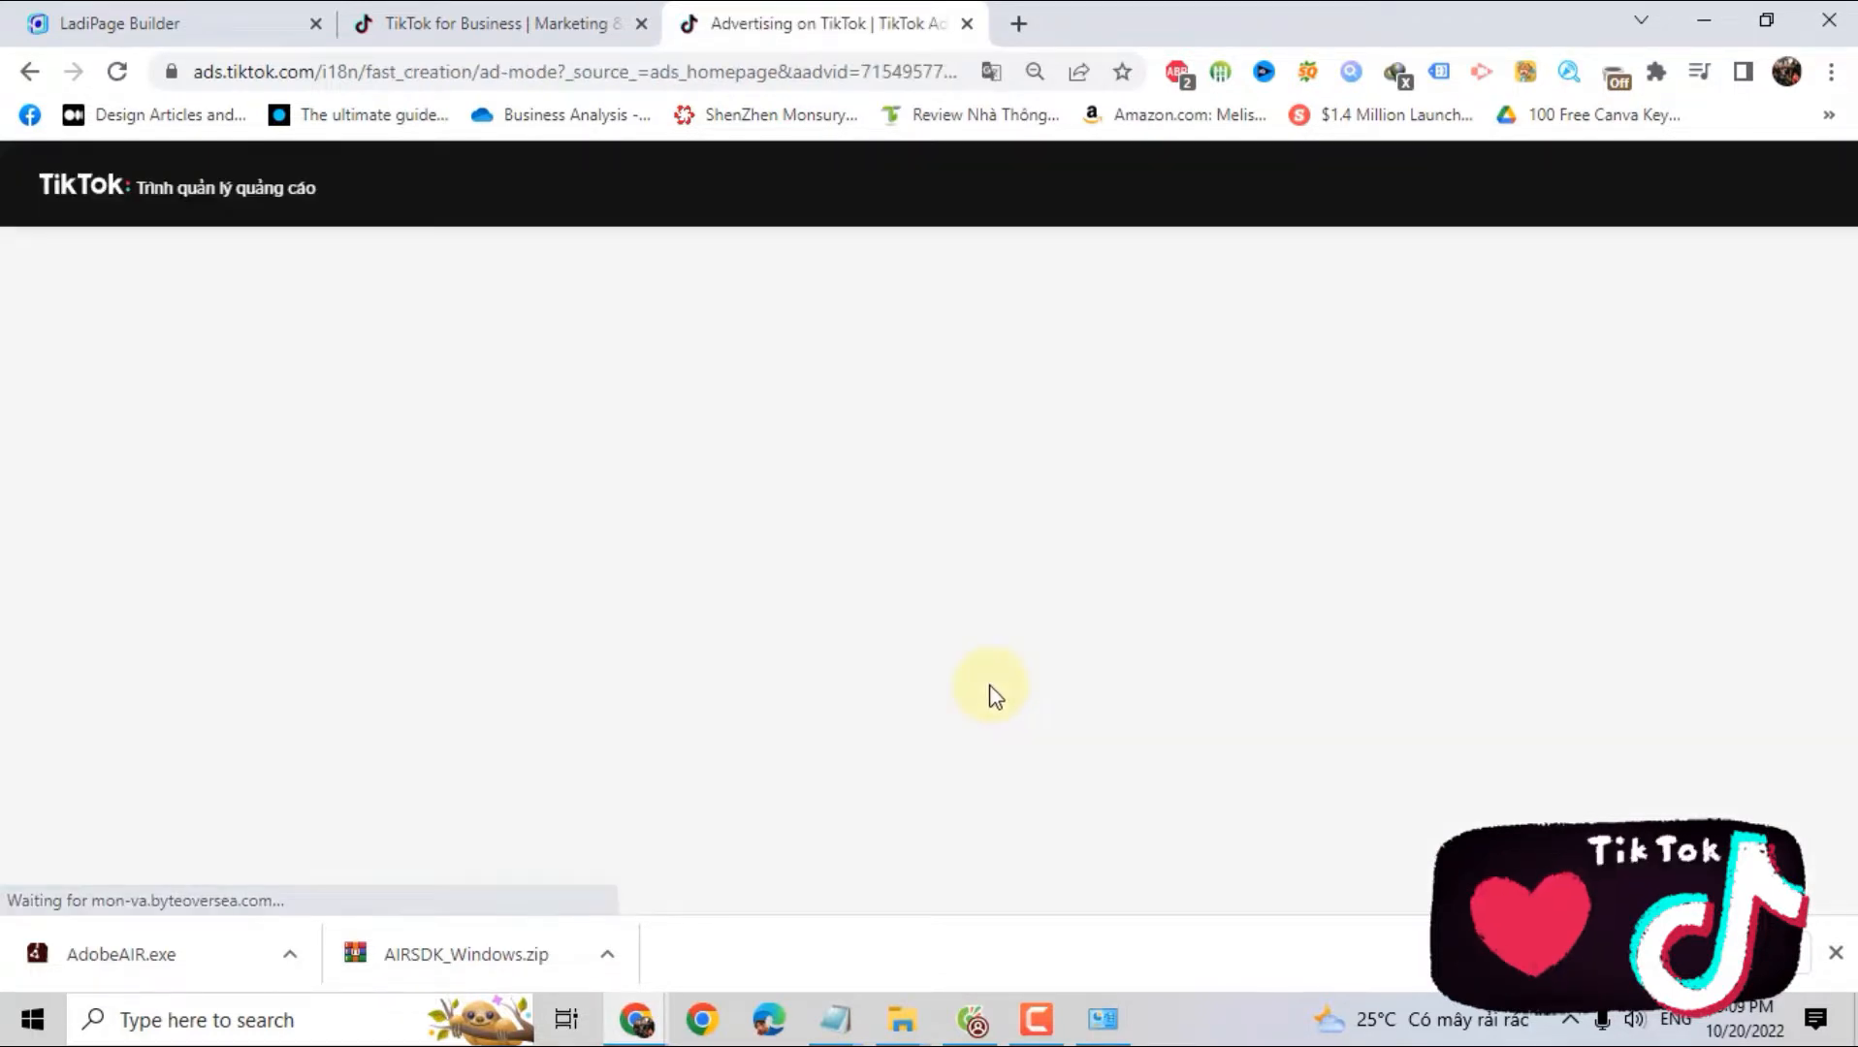
{"action": "mouse_move", "coordinate": [664, 182]}
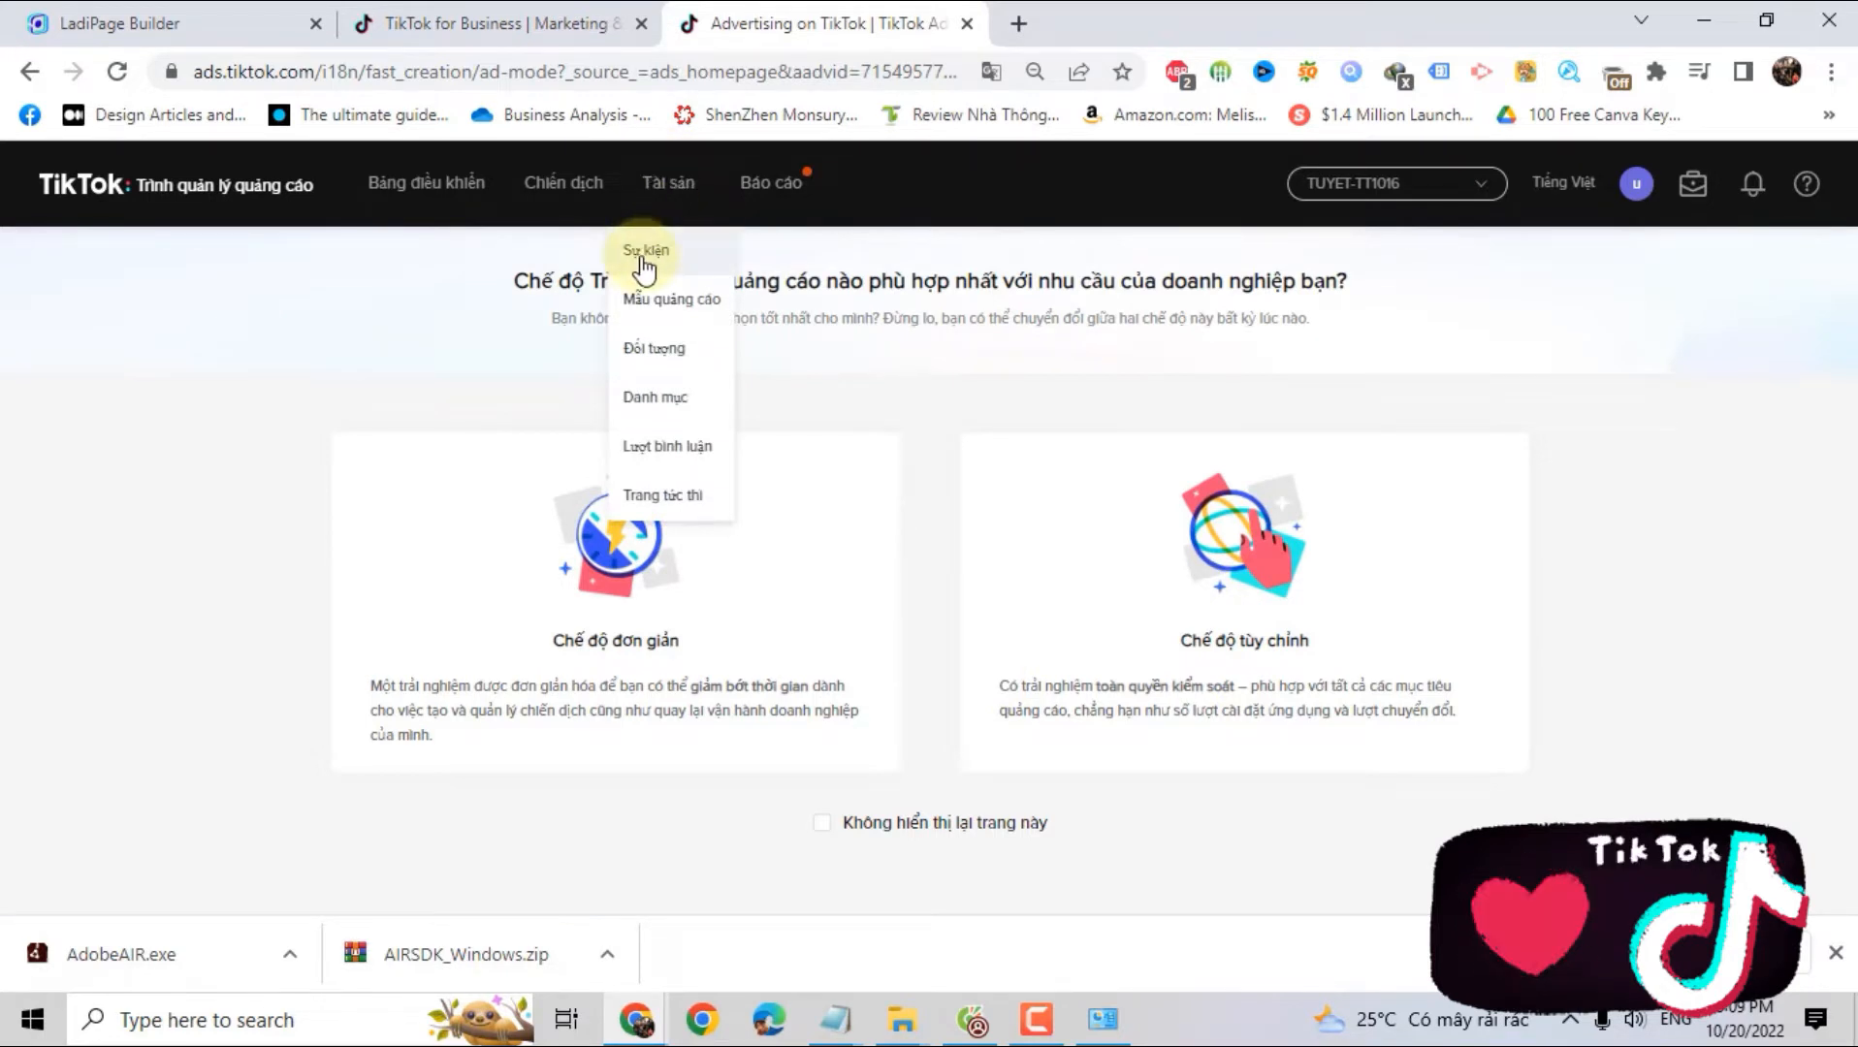
{"action": "left_click", "coordinate": [1203, 574]}
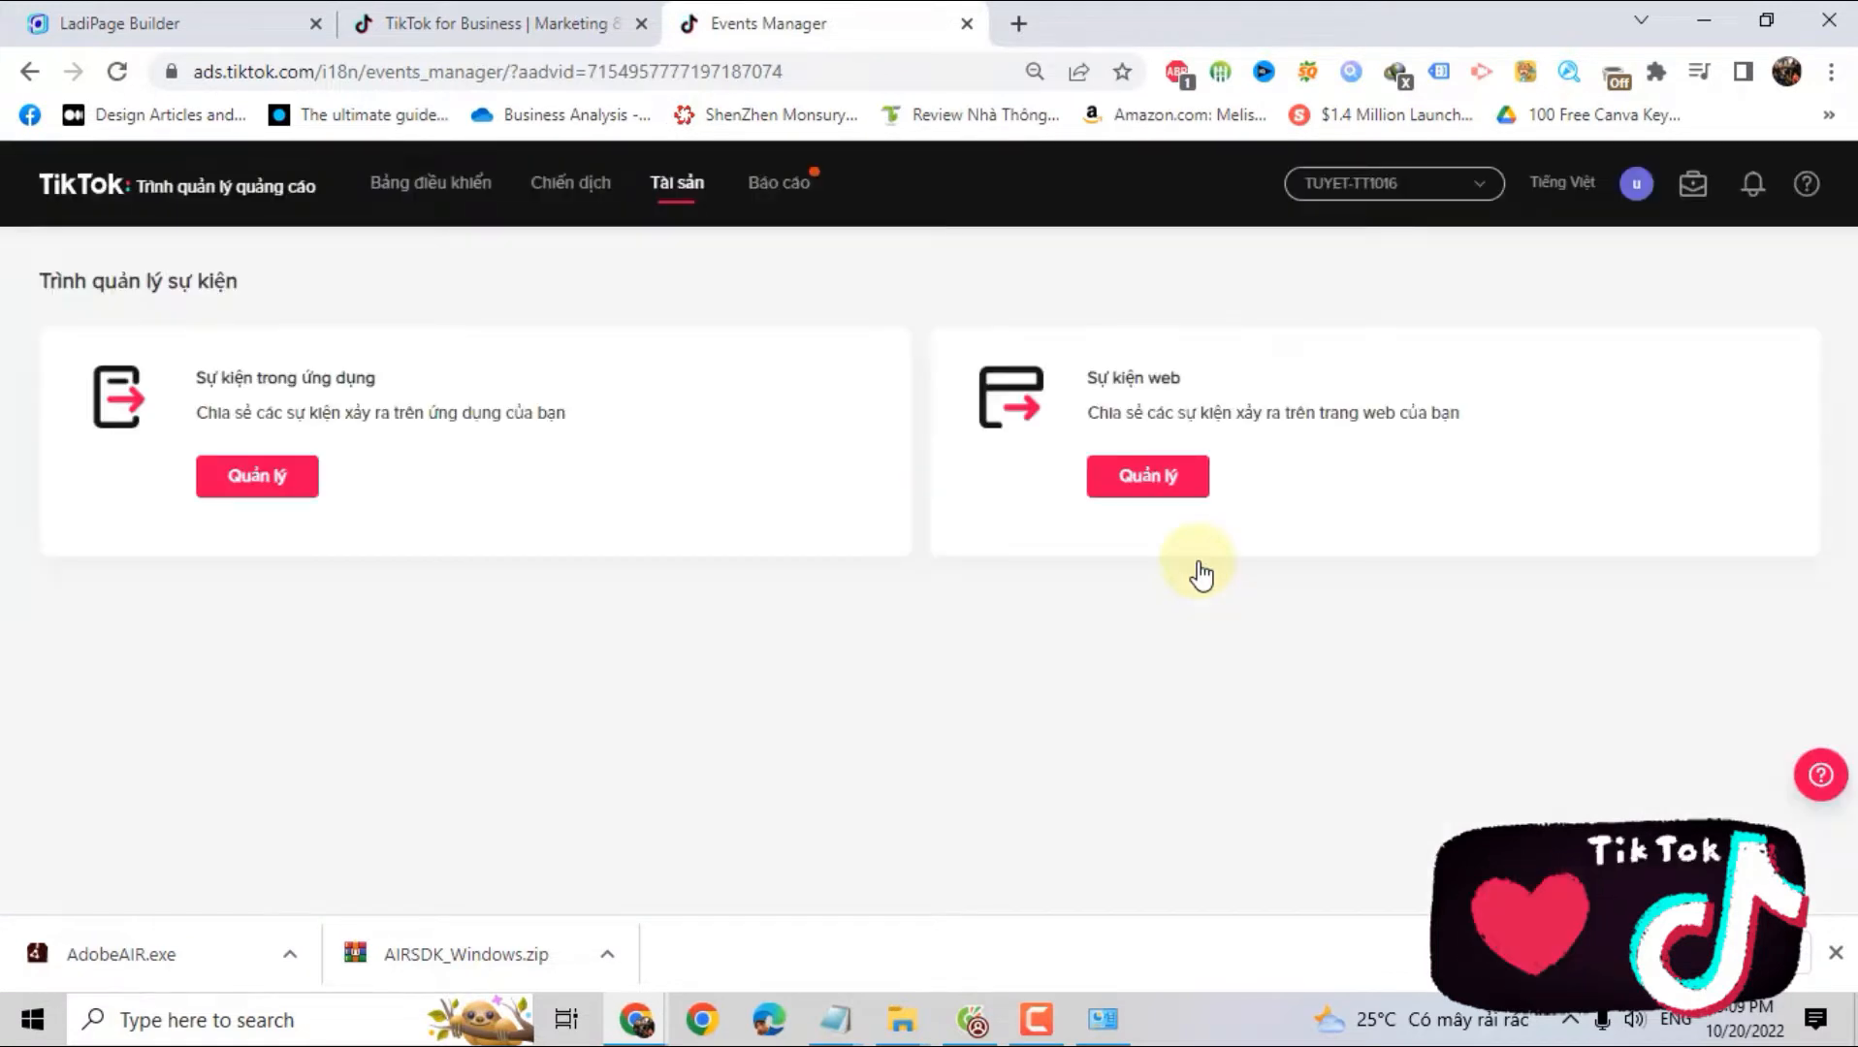
{"action": "left_click", "coordinate": [1173, 481]}
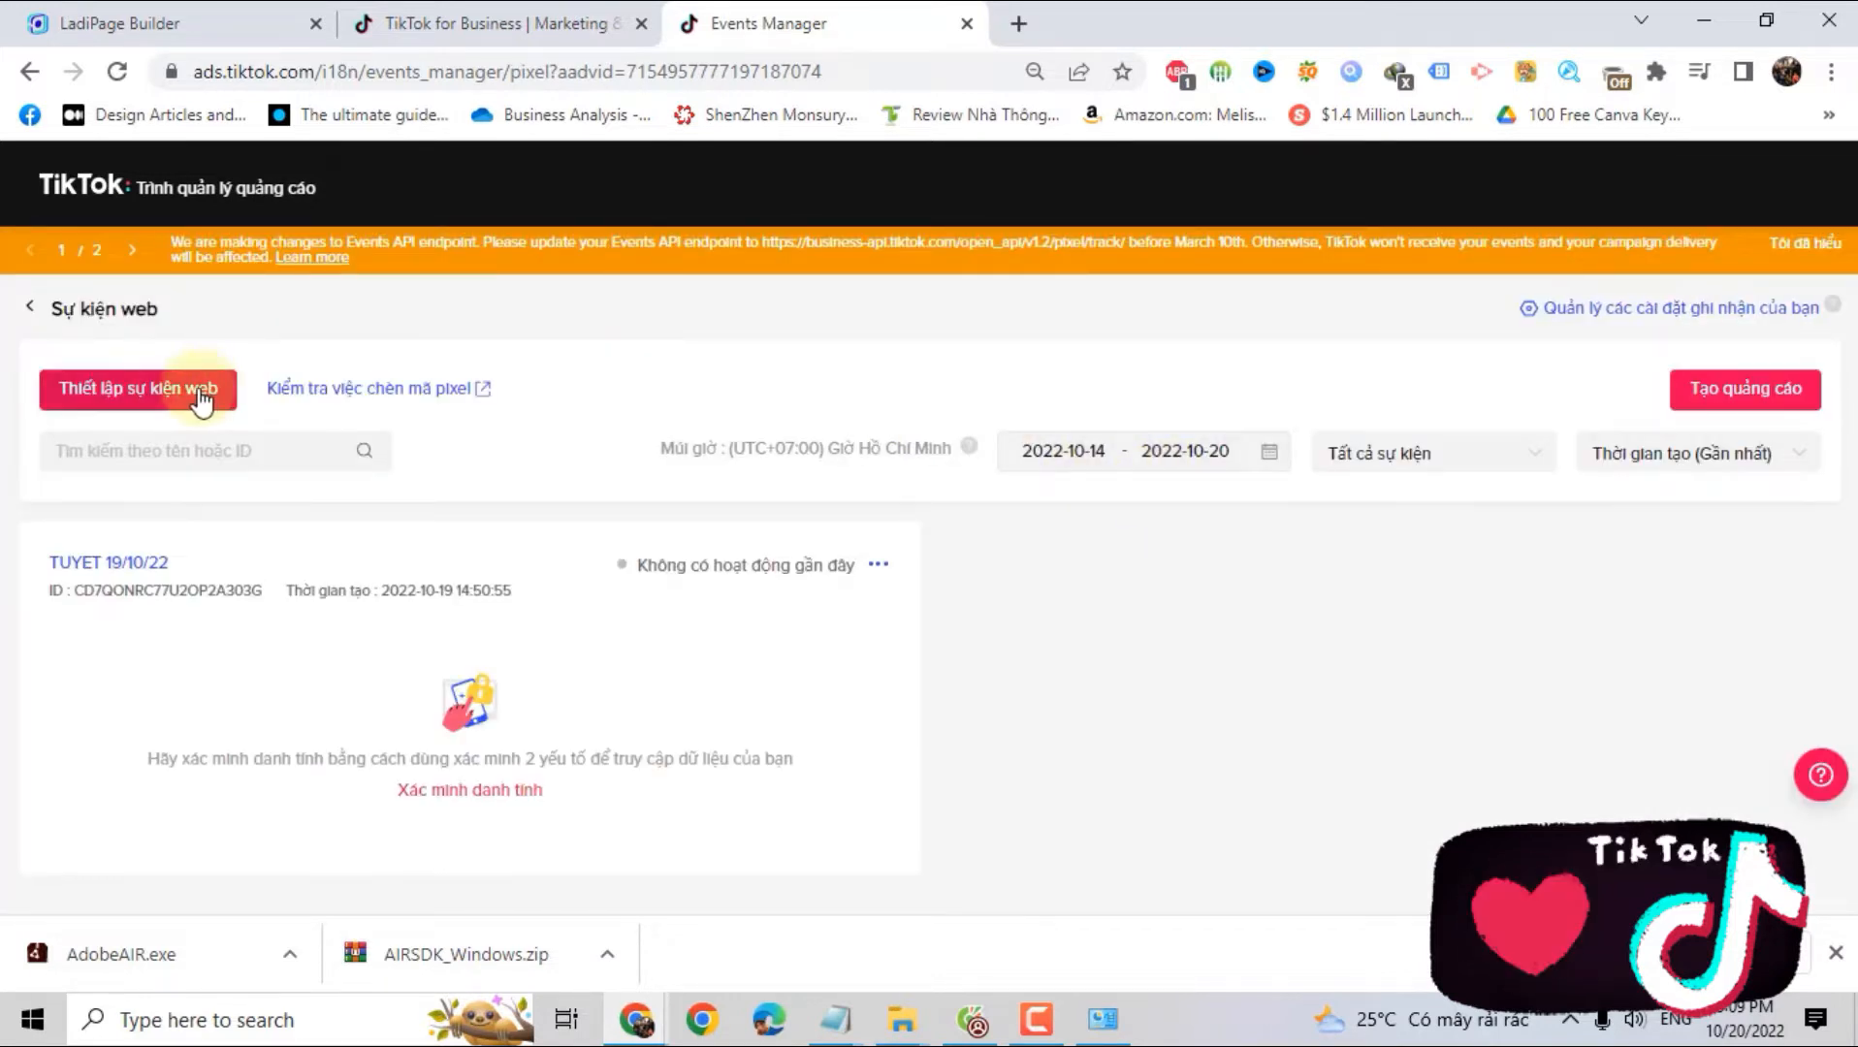
Start a new web event setup with the pixel named AHK1 and TikTok Pixel as the connection method
{"action": "left_click", "coordinate": [145, 391]}
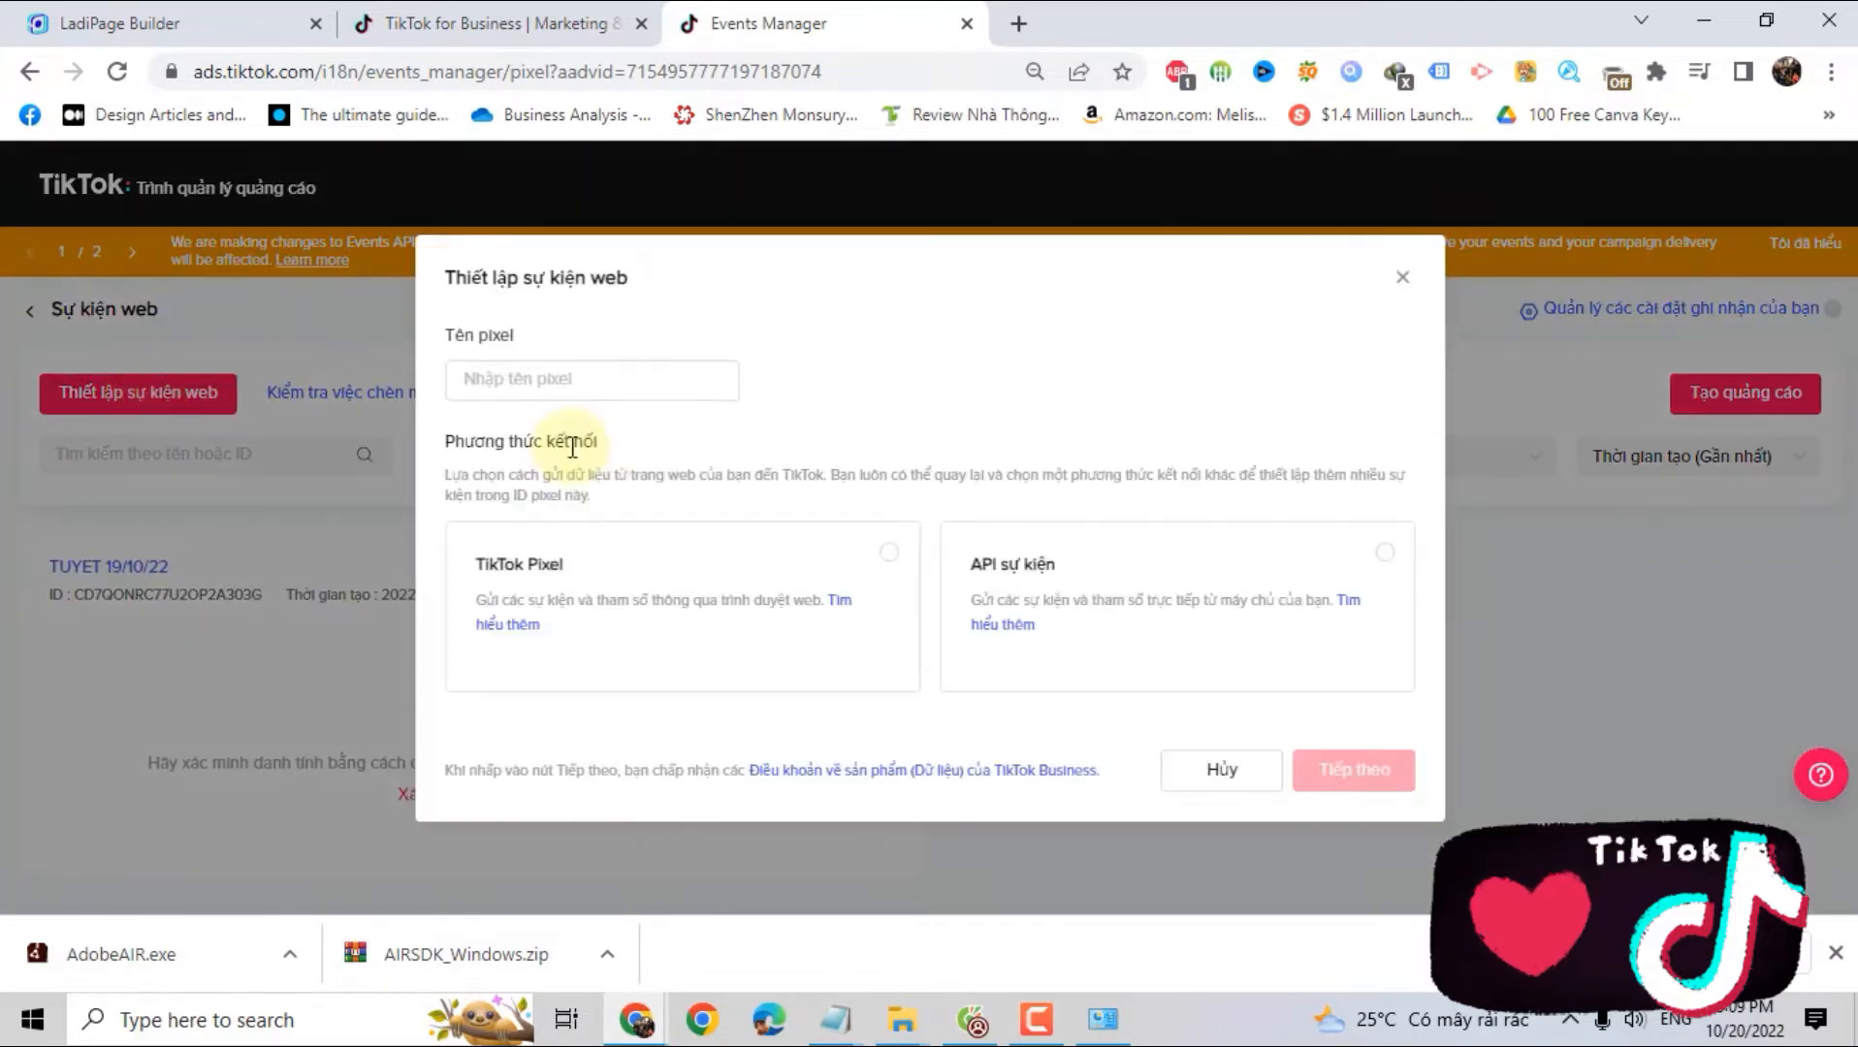
{"action": "left_click", "coordinate": [611, 382]}
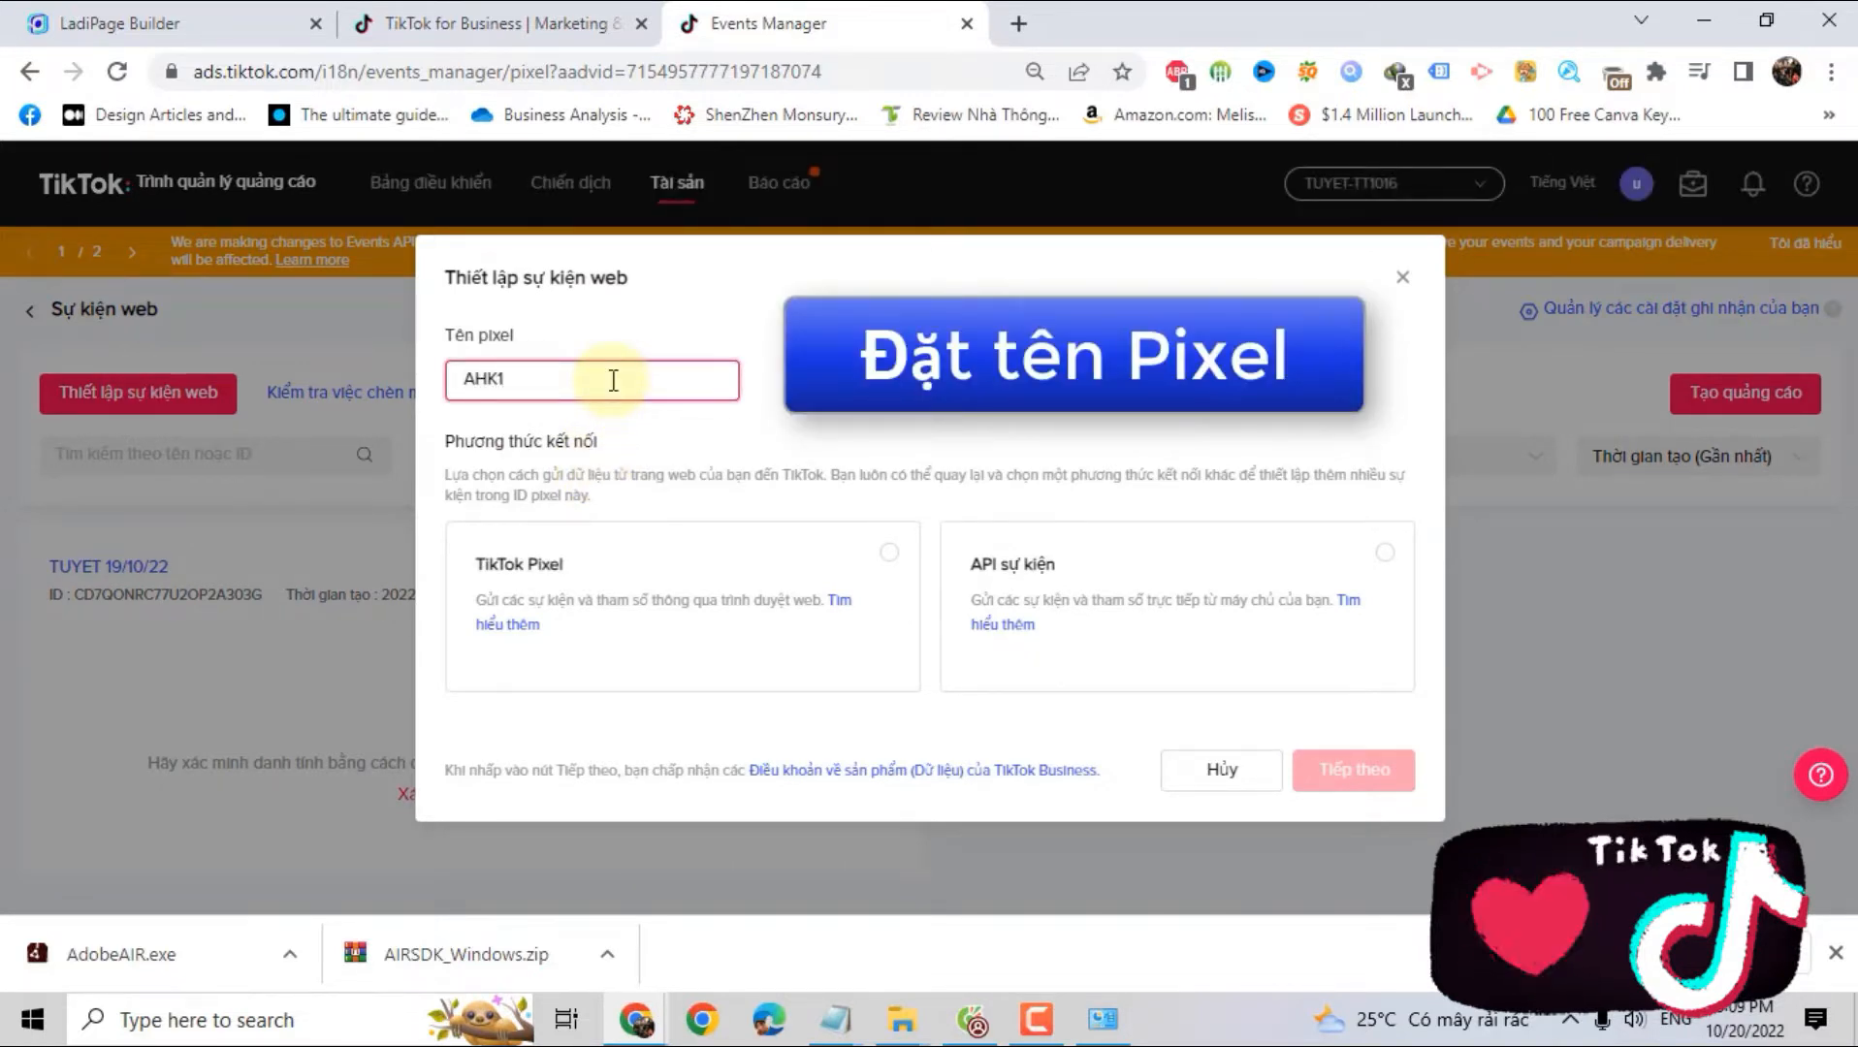
{"action": "left_click", "coordinate": [887, 562]}
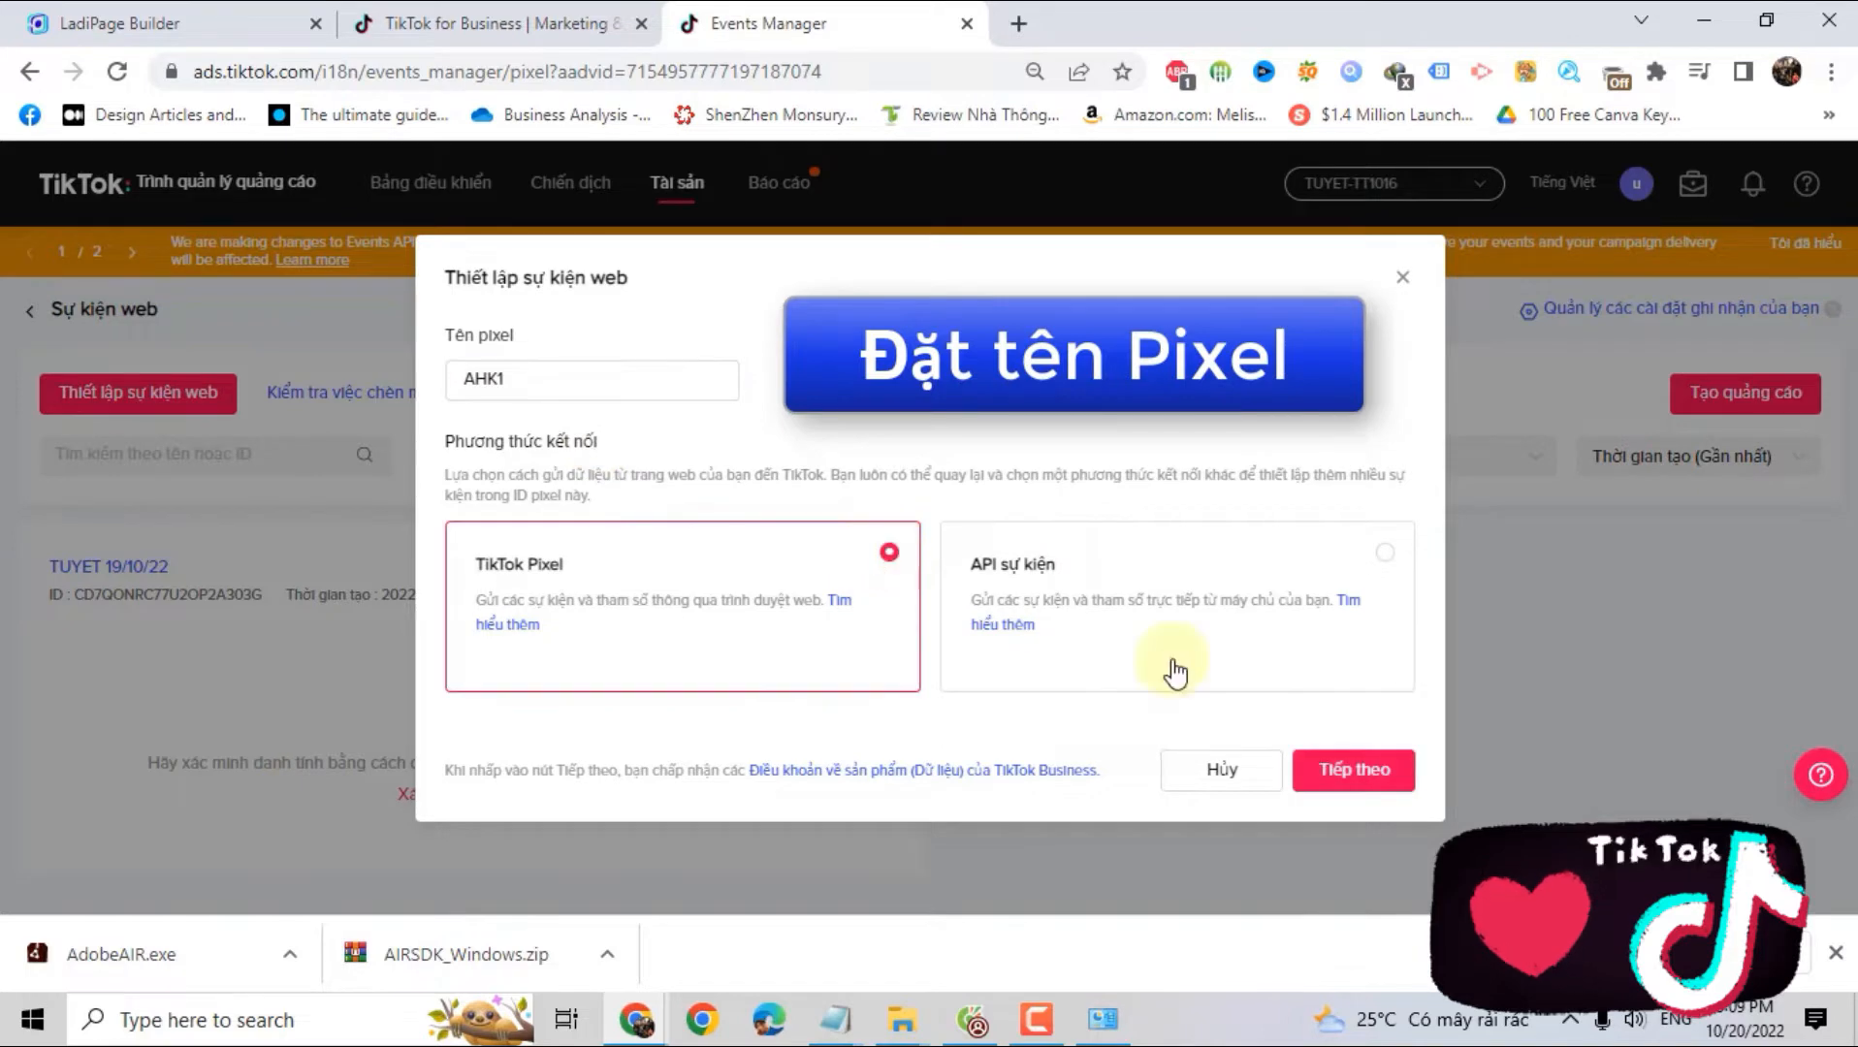
{"action": "left_click", "coordinate": [1343, 770]}
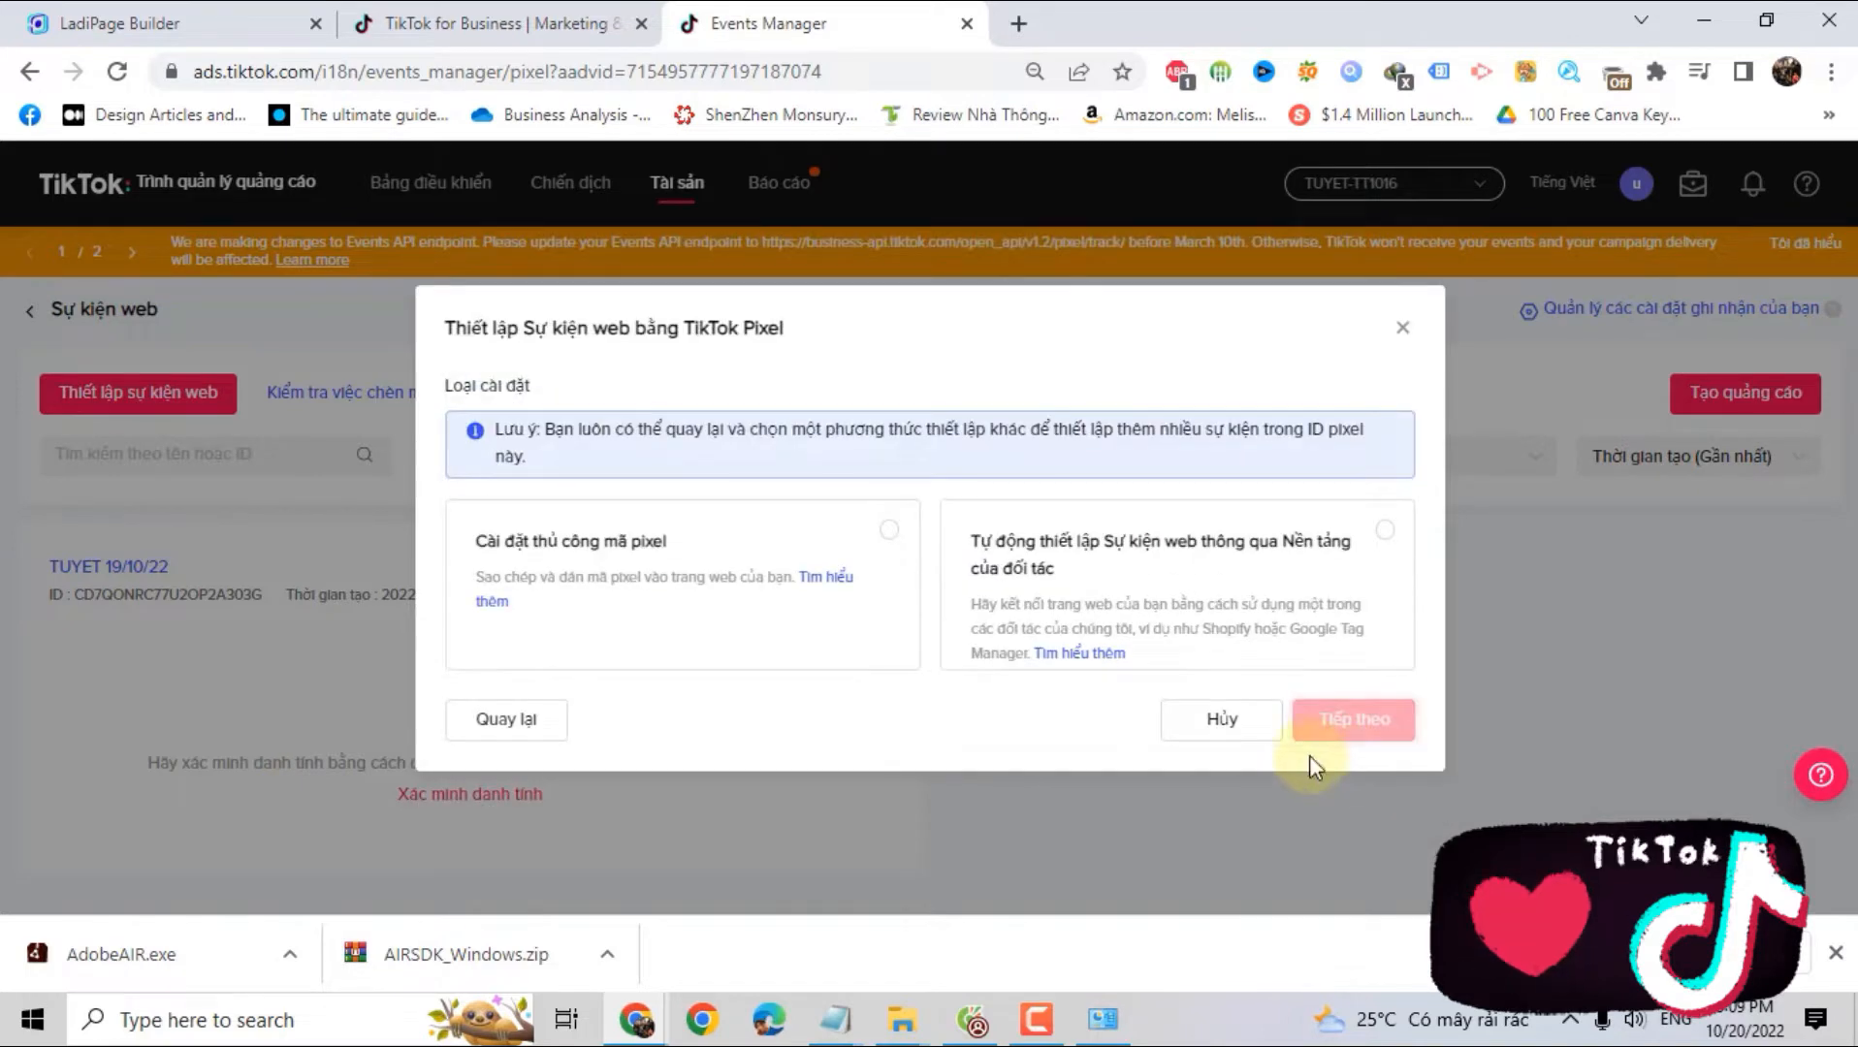
Choose manual pixel code installation and the event builder (Trình tạo sự kiện), and create the pixel
{"action": "left_click", "coordinate": [881, 547]}
{"action": "left_click", "coordinate": [1343, 720]}
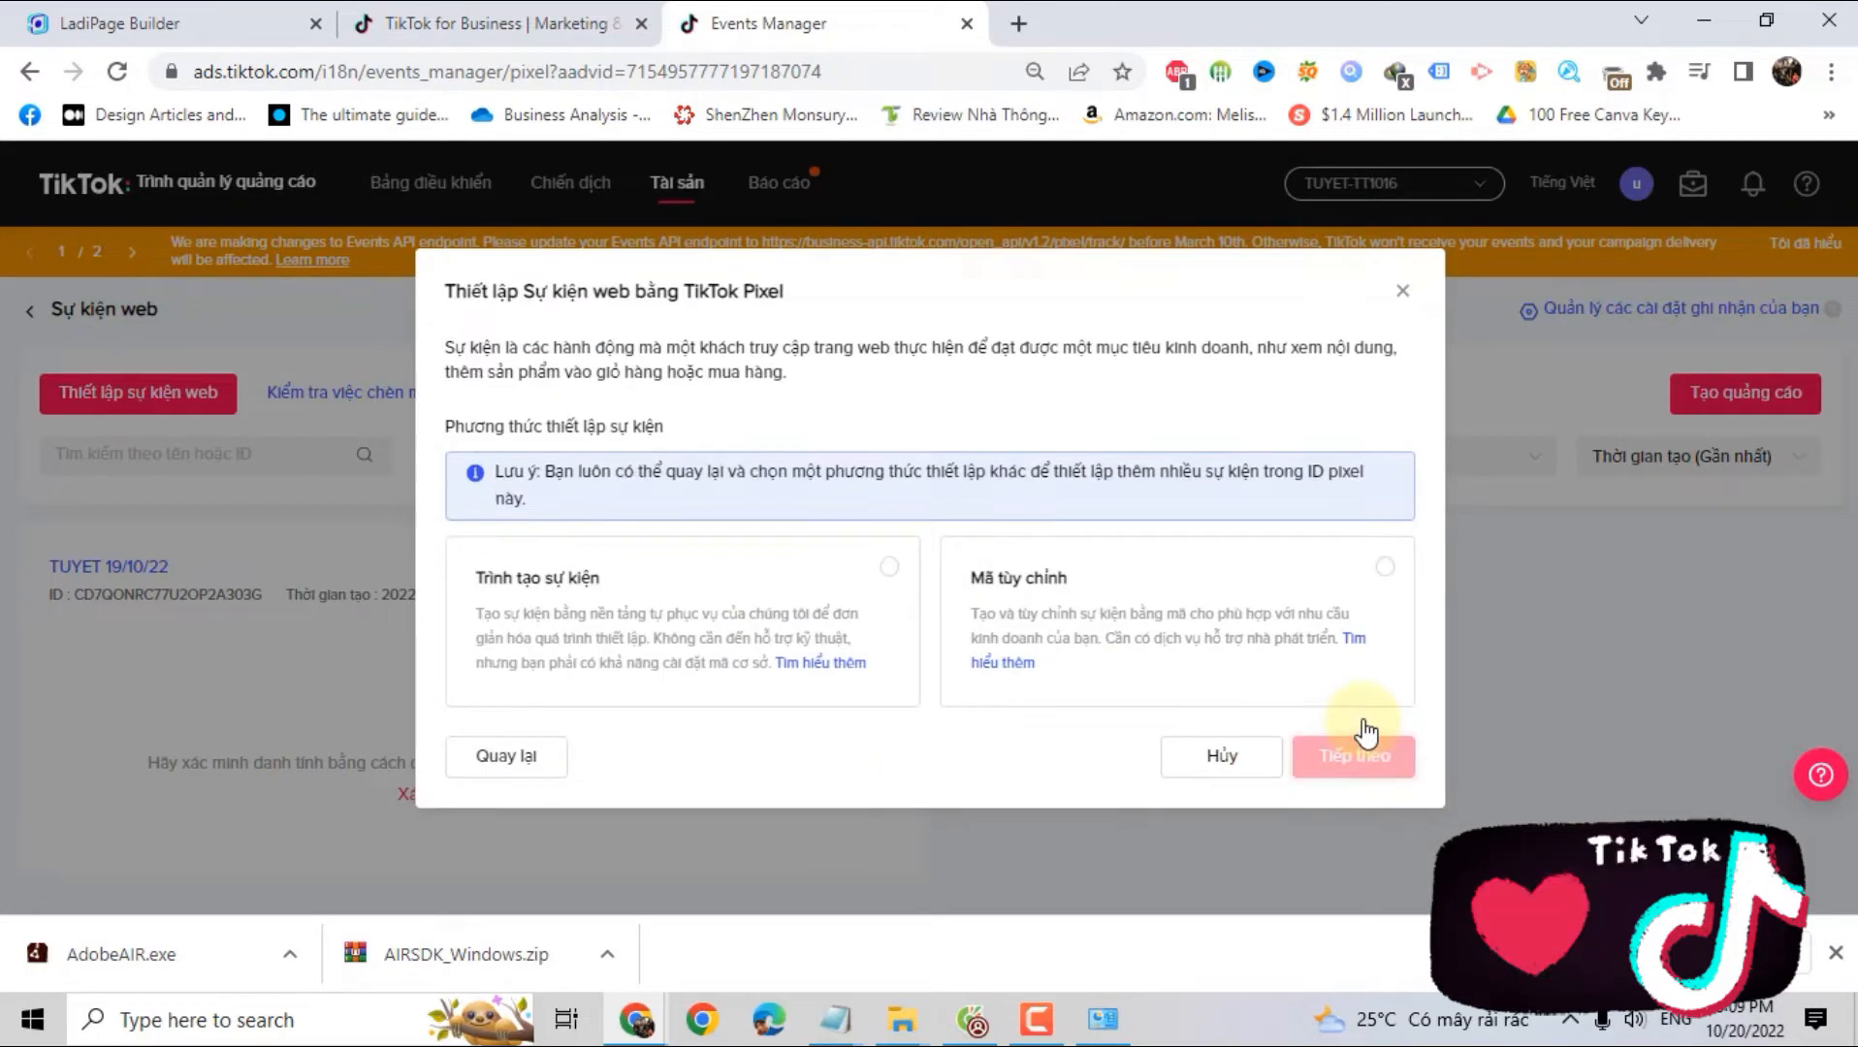
{"action": "left_click", "coordinate": [864, 579]}
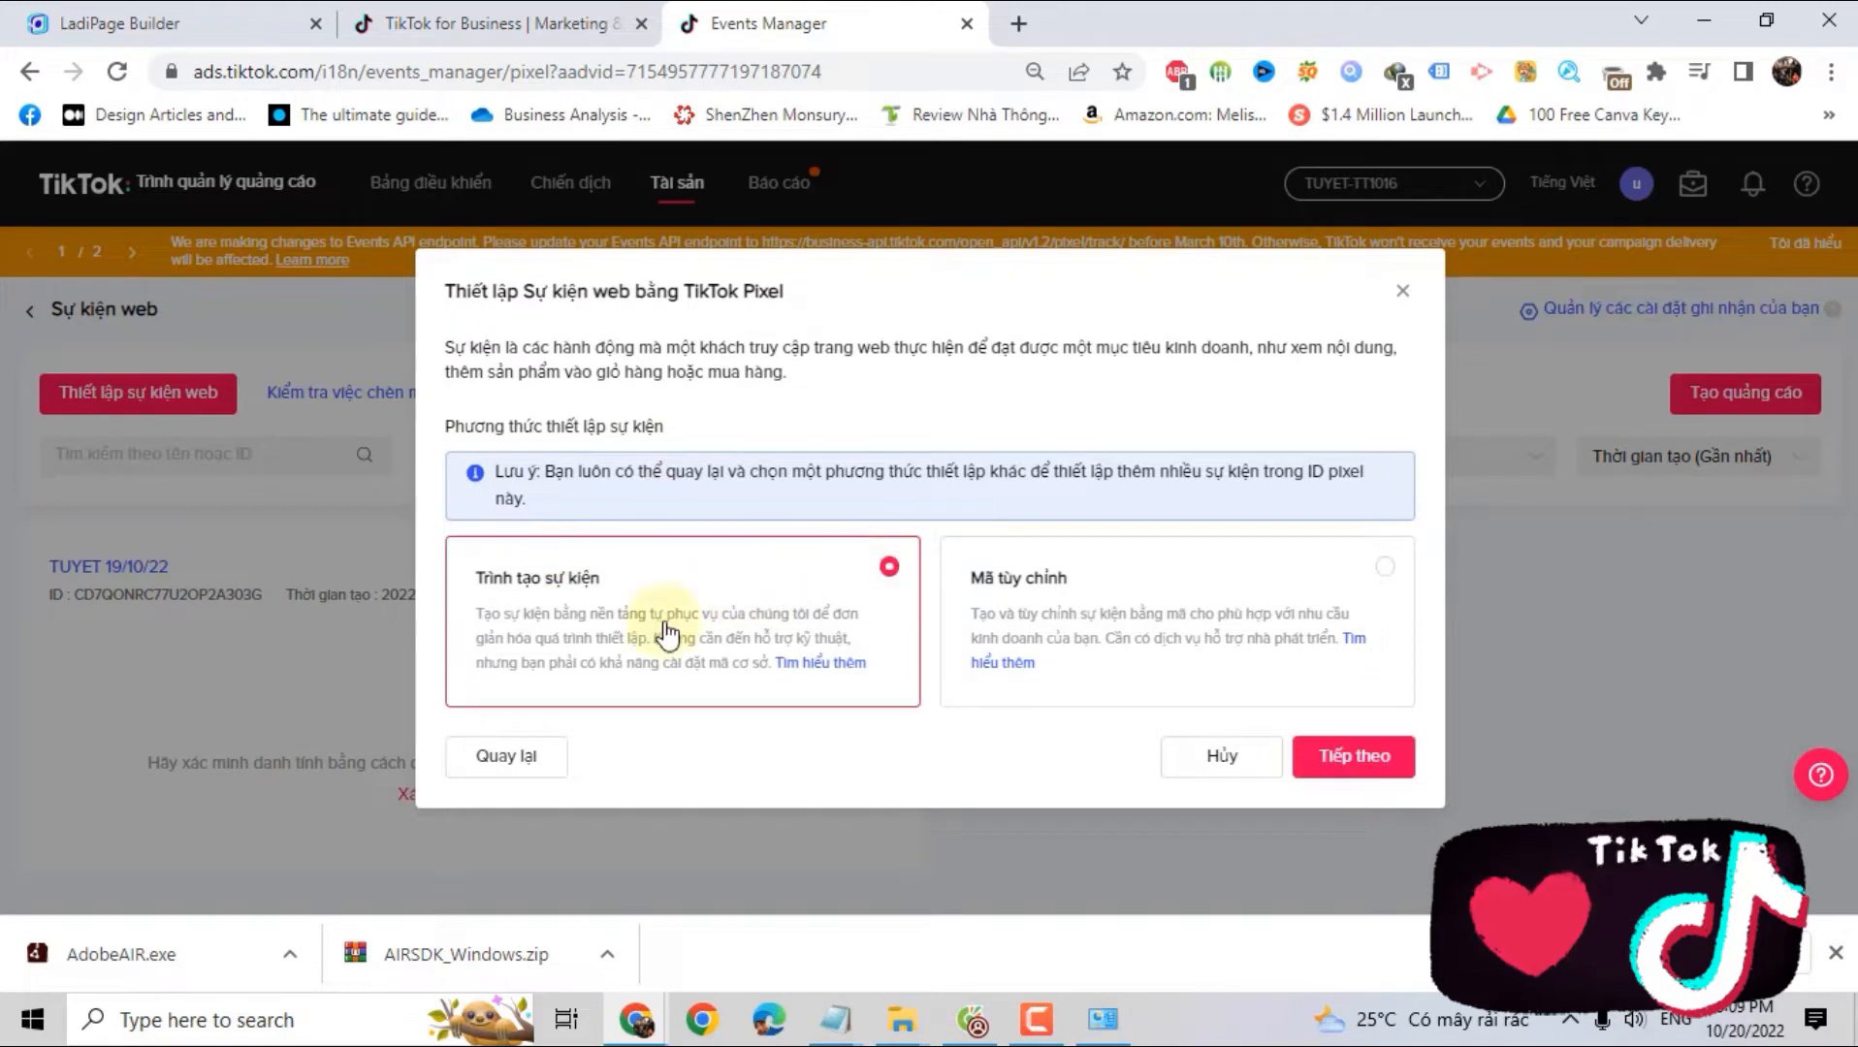
{"action": "left_click", "coordinate": [1354, 761]}
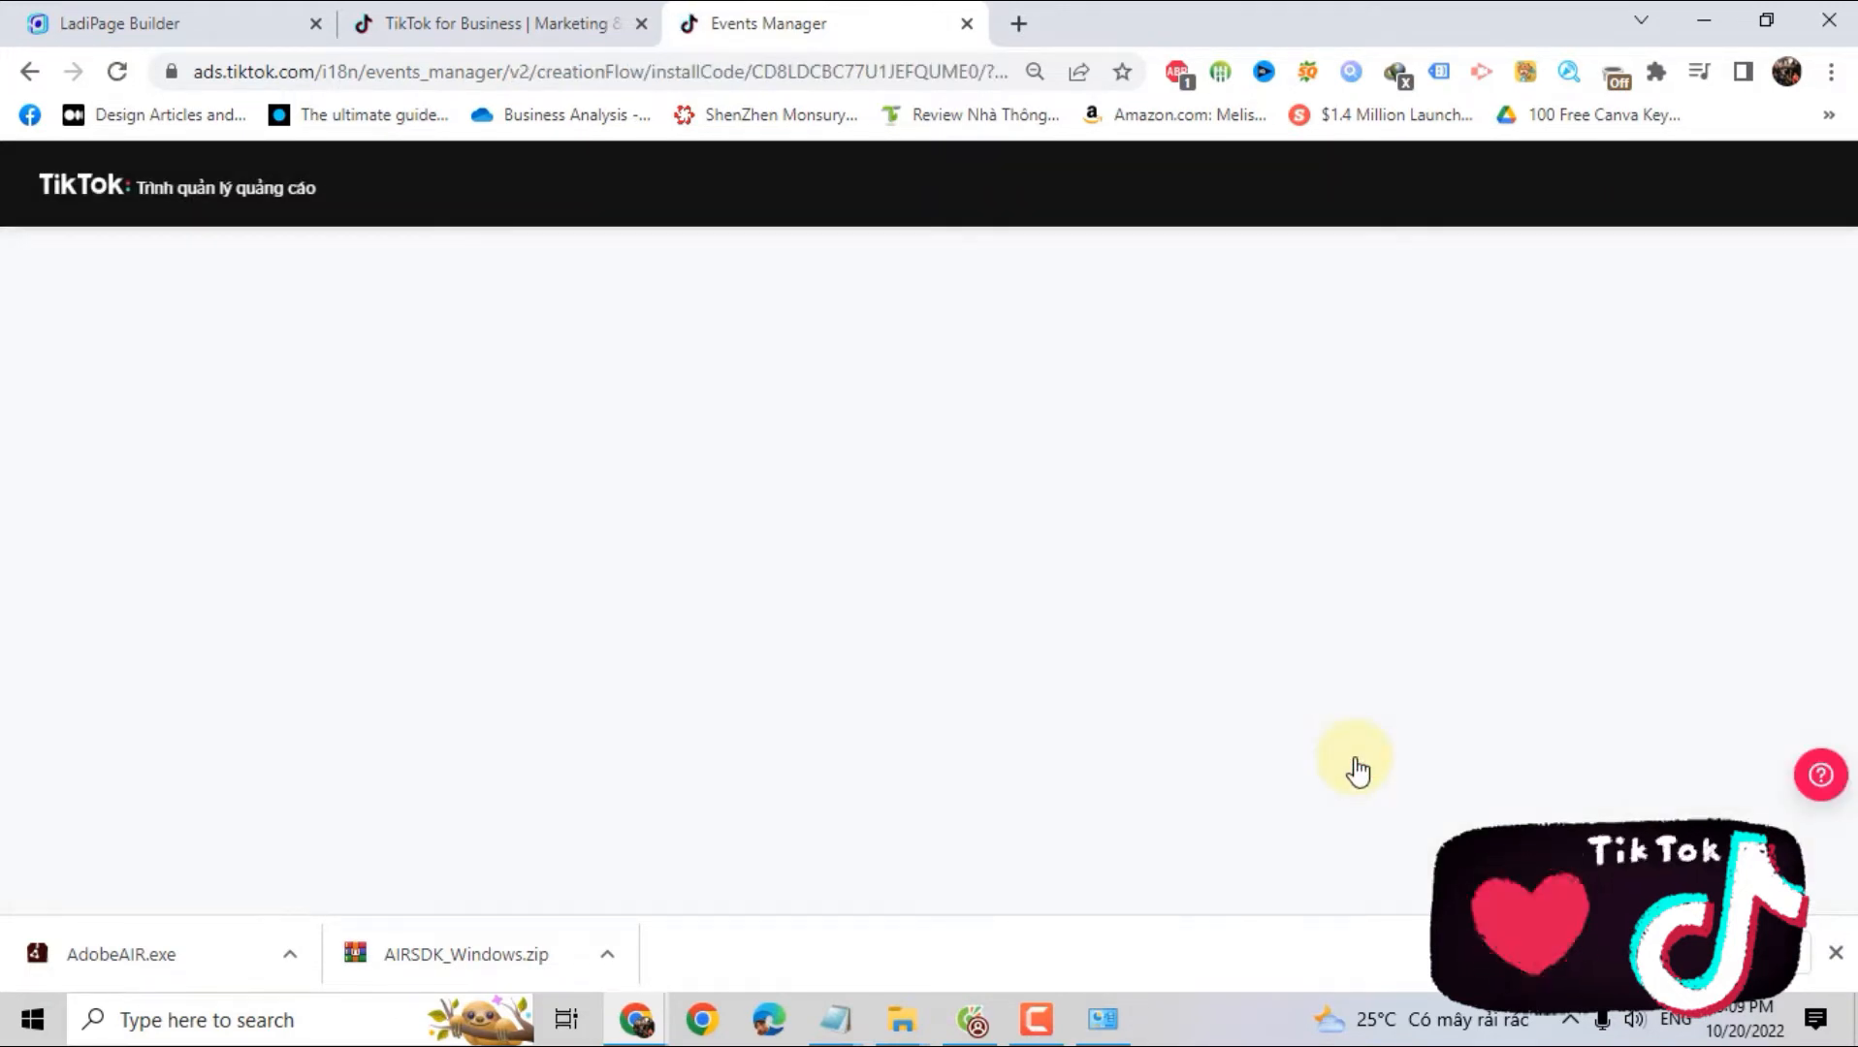
Copy the generated pixel base code from the pixel installation page
{"action": "scroll", "coordinate": [908, 482], "scroll_direction": "down", "scroll_amount": 2}
{"action": "scroll", "coordinate": [908, 481], "scroll_direction": "up", "scroll_amount": 2}
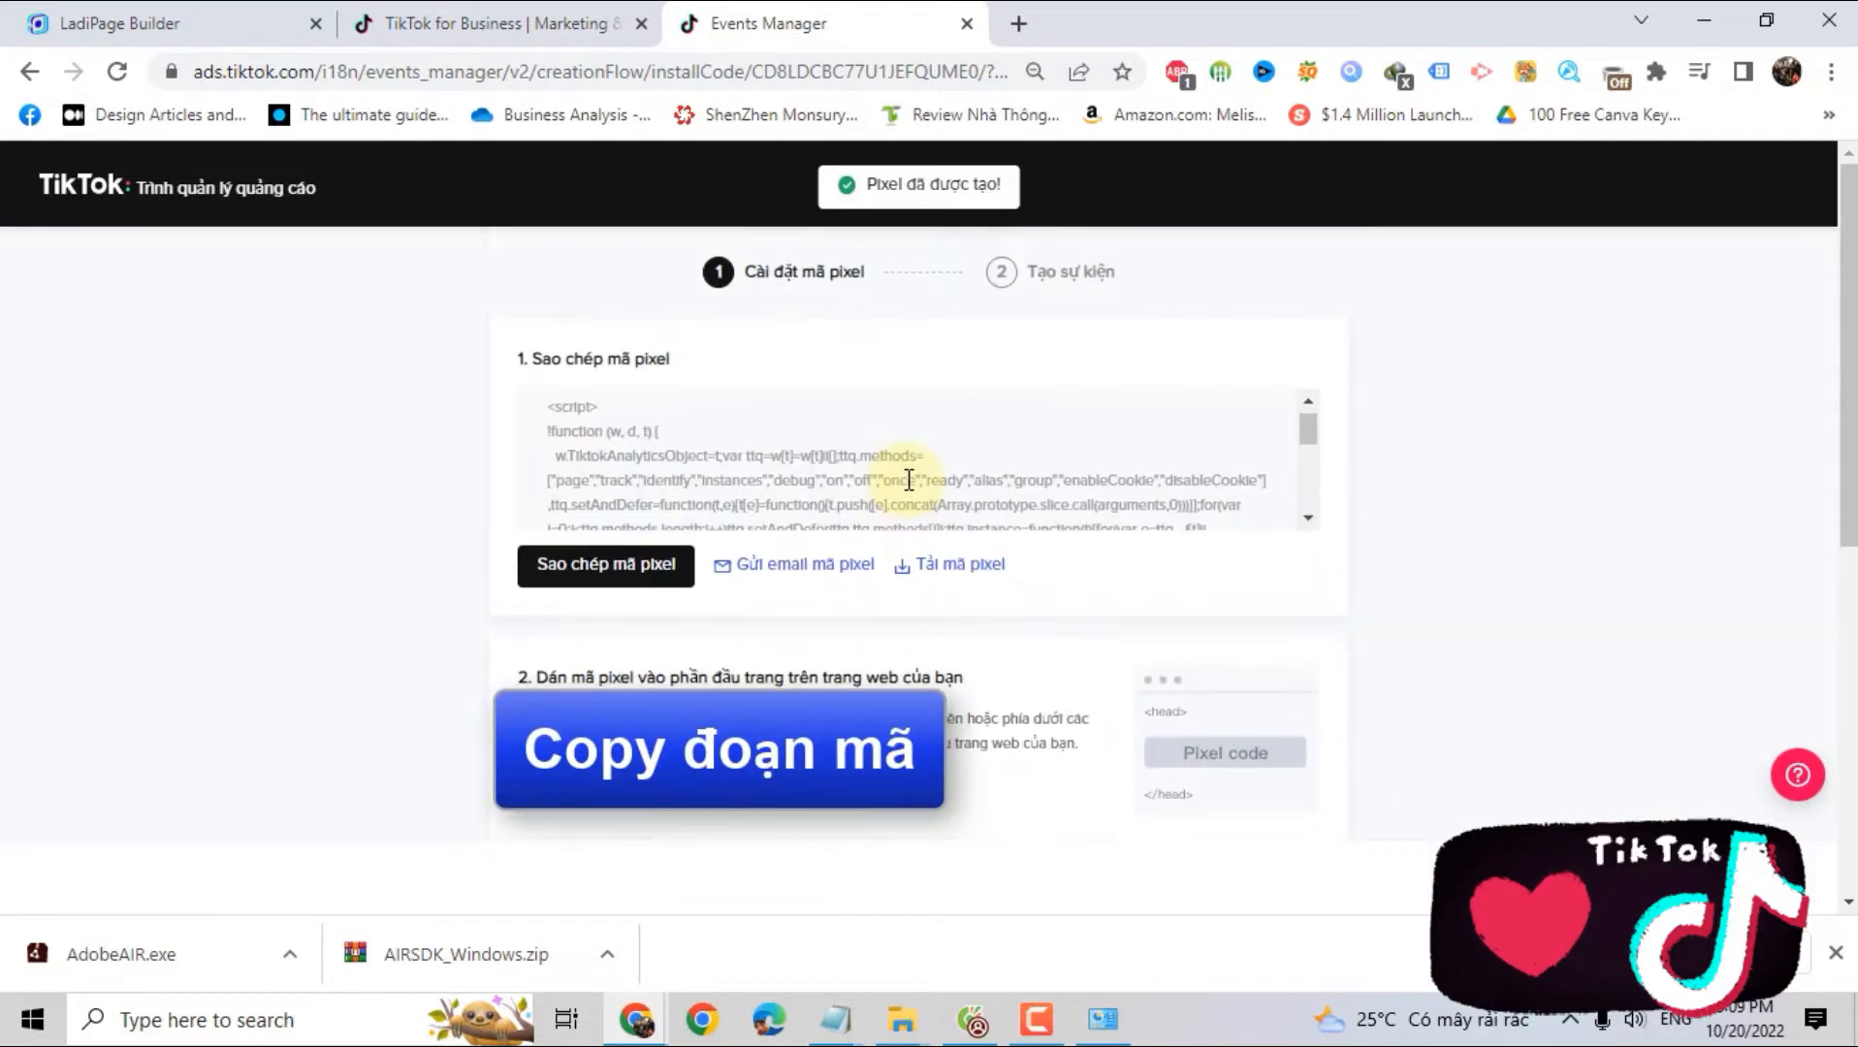
{"action": "left_click", "coordinate": [908, 481]}
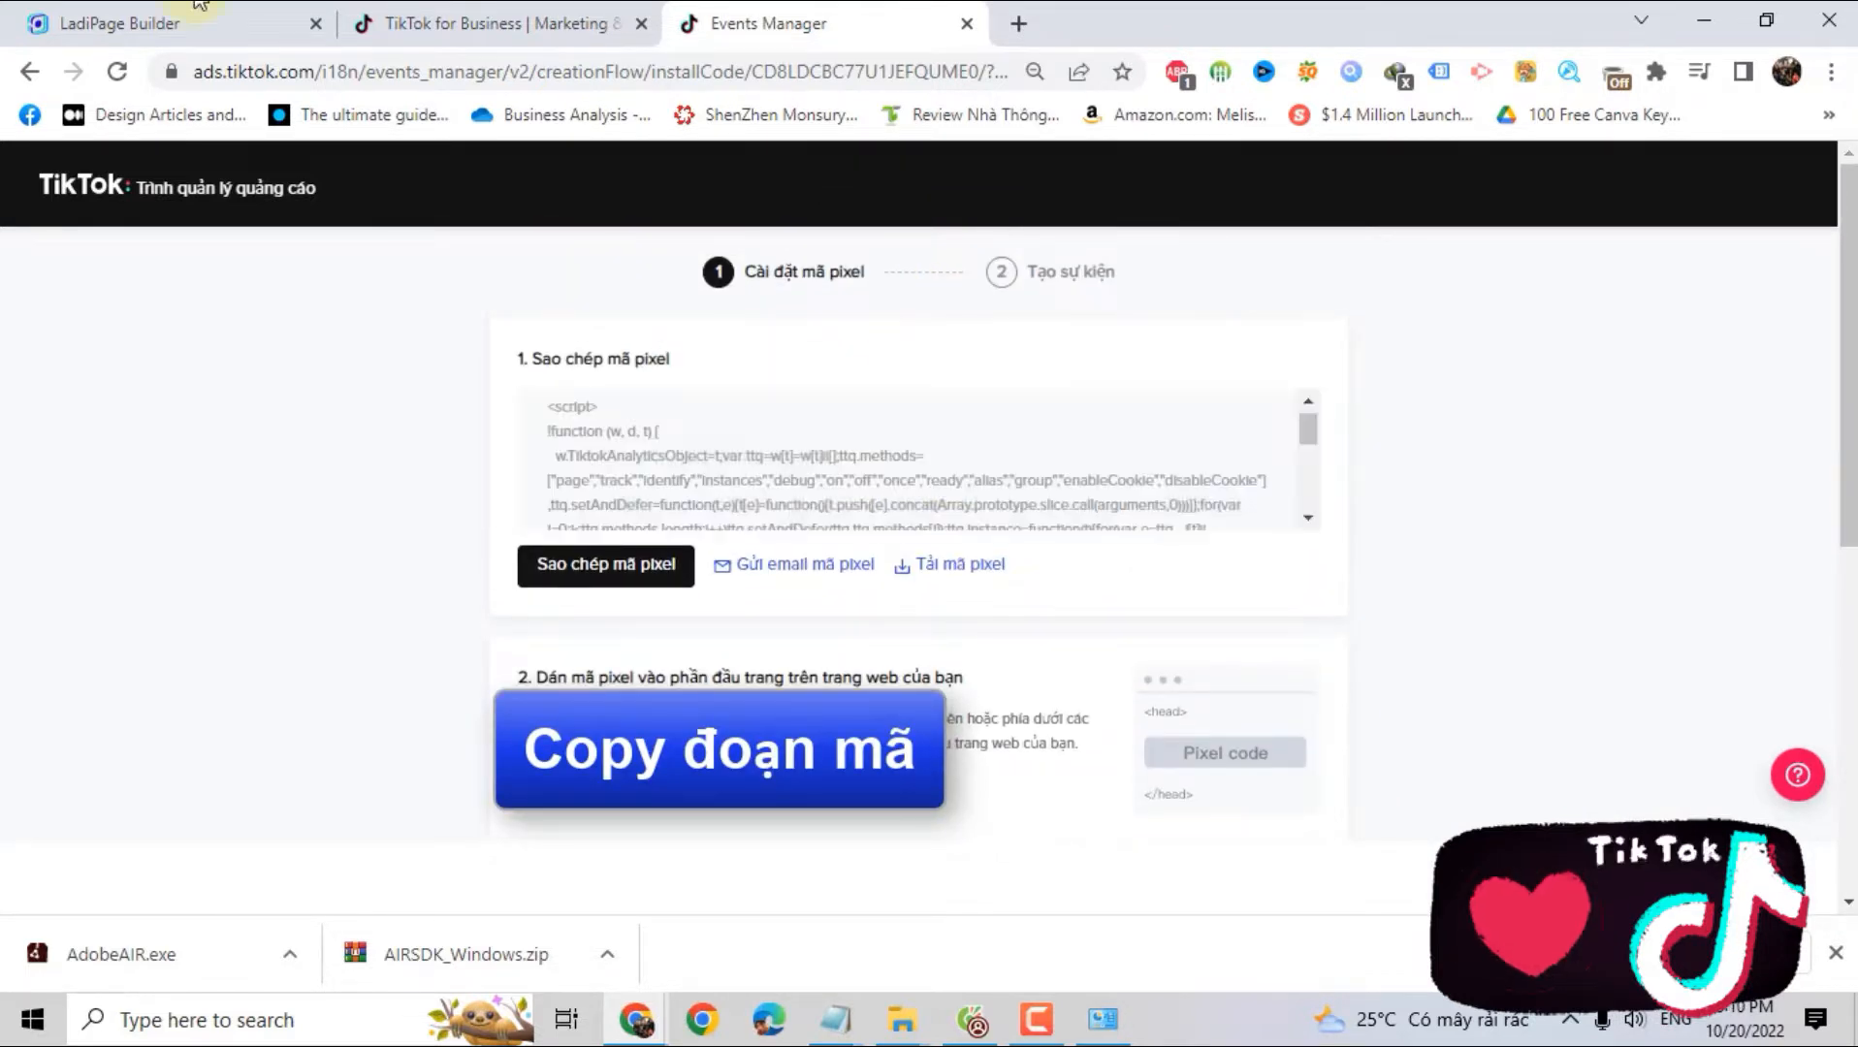
Switch to LadiPage, open the published anhakieu and thankyou pages, and look over the anhakieu page
{"action": "left_click", "coordinate": [120, 24]}
{"action": "left_click", "coordinate": [665, 541]}
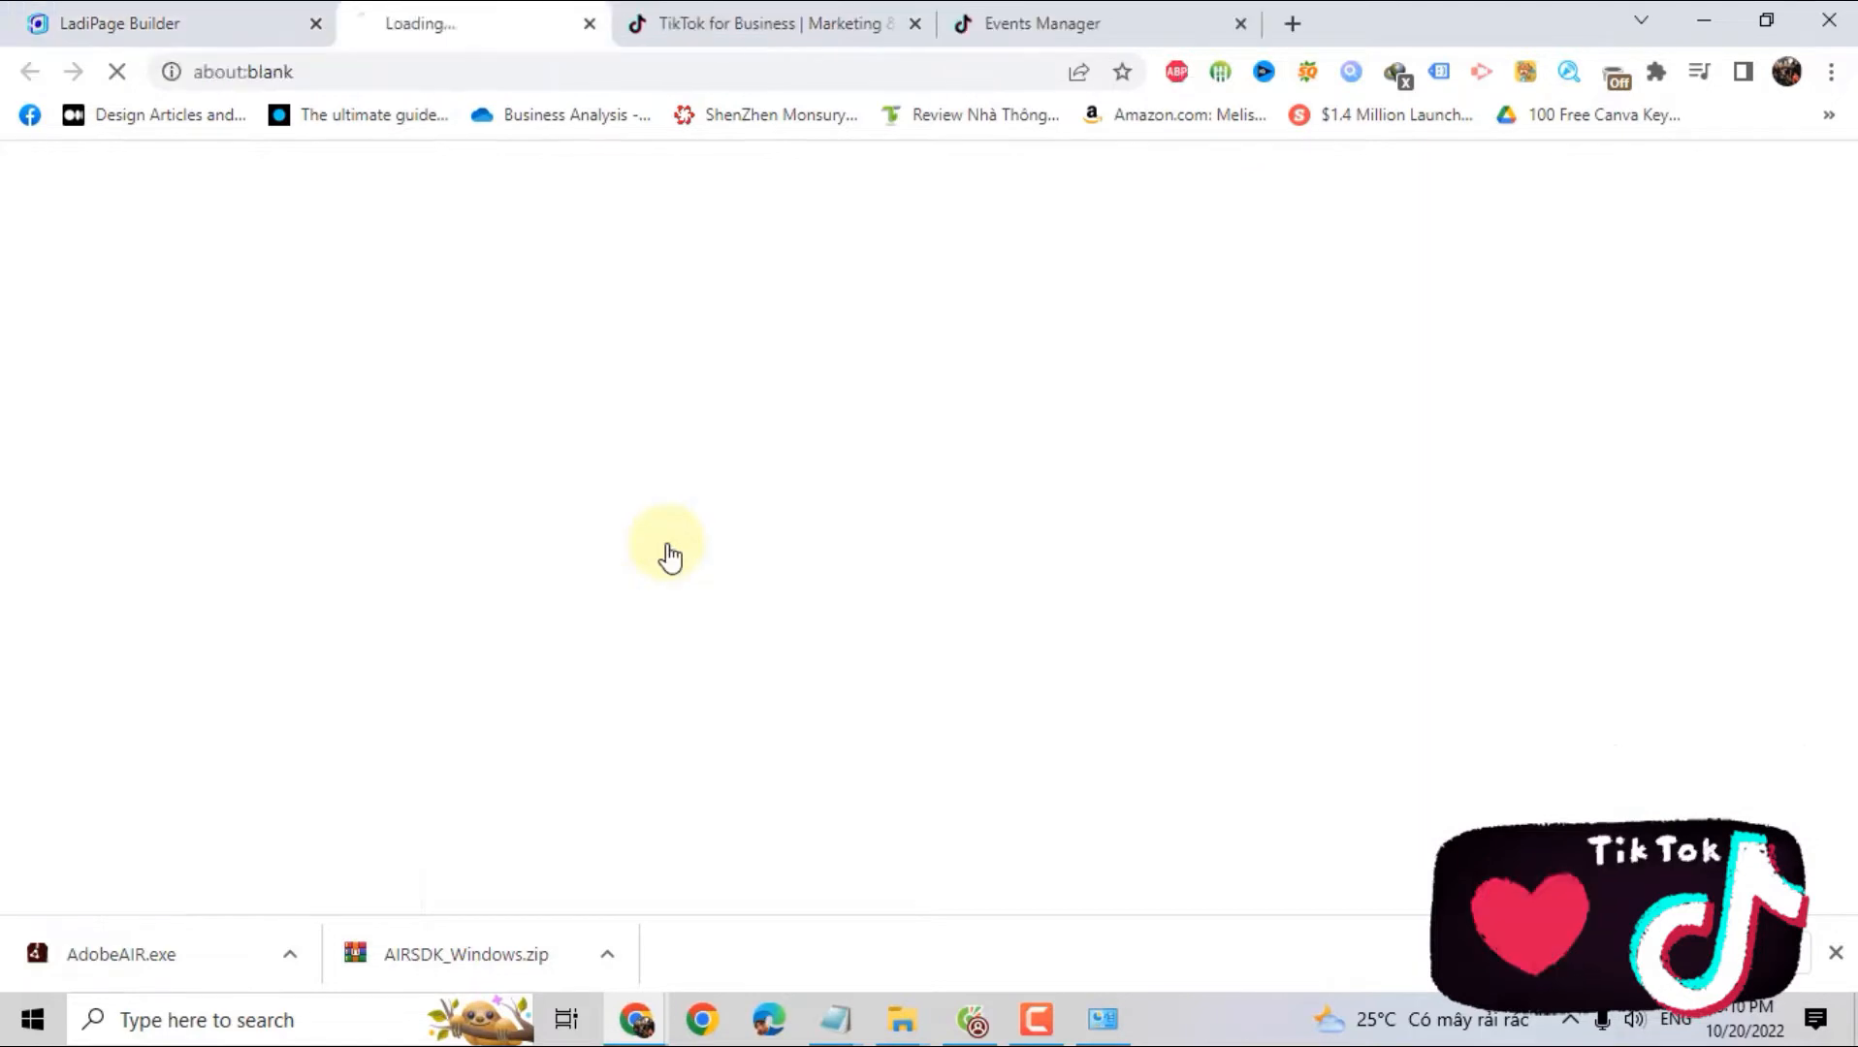
{"action": "left_click", "coordinate": [141, 13]}
{"action": "left_click", "coordinate": [703, 649]}
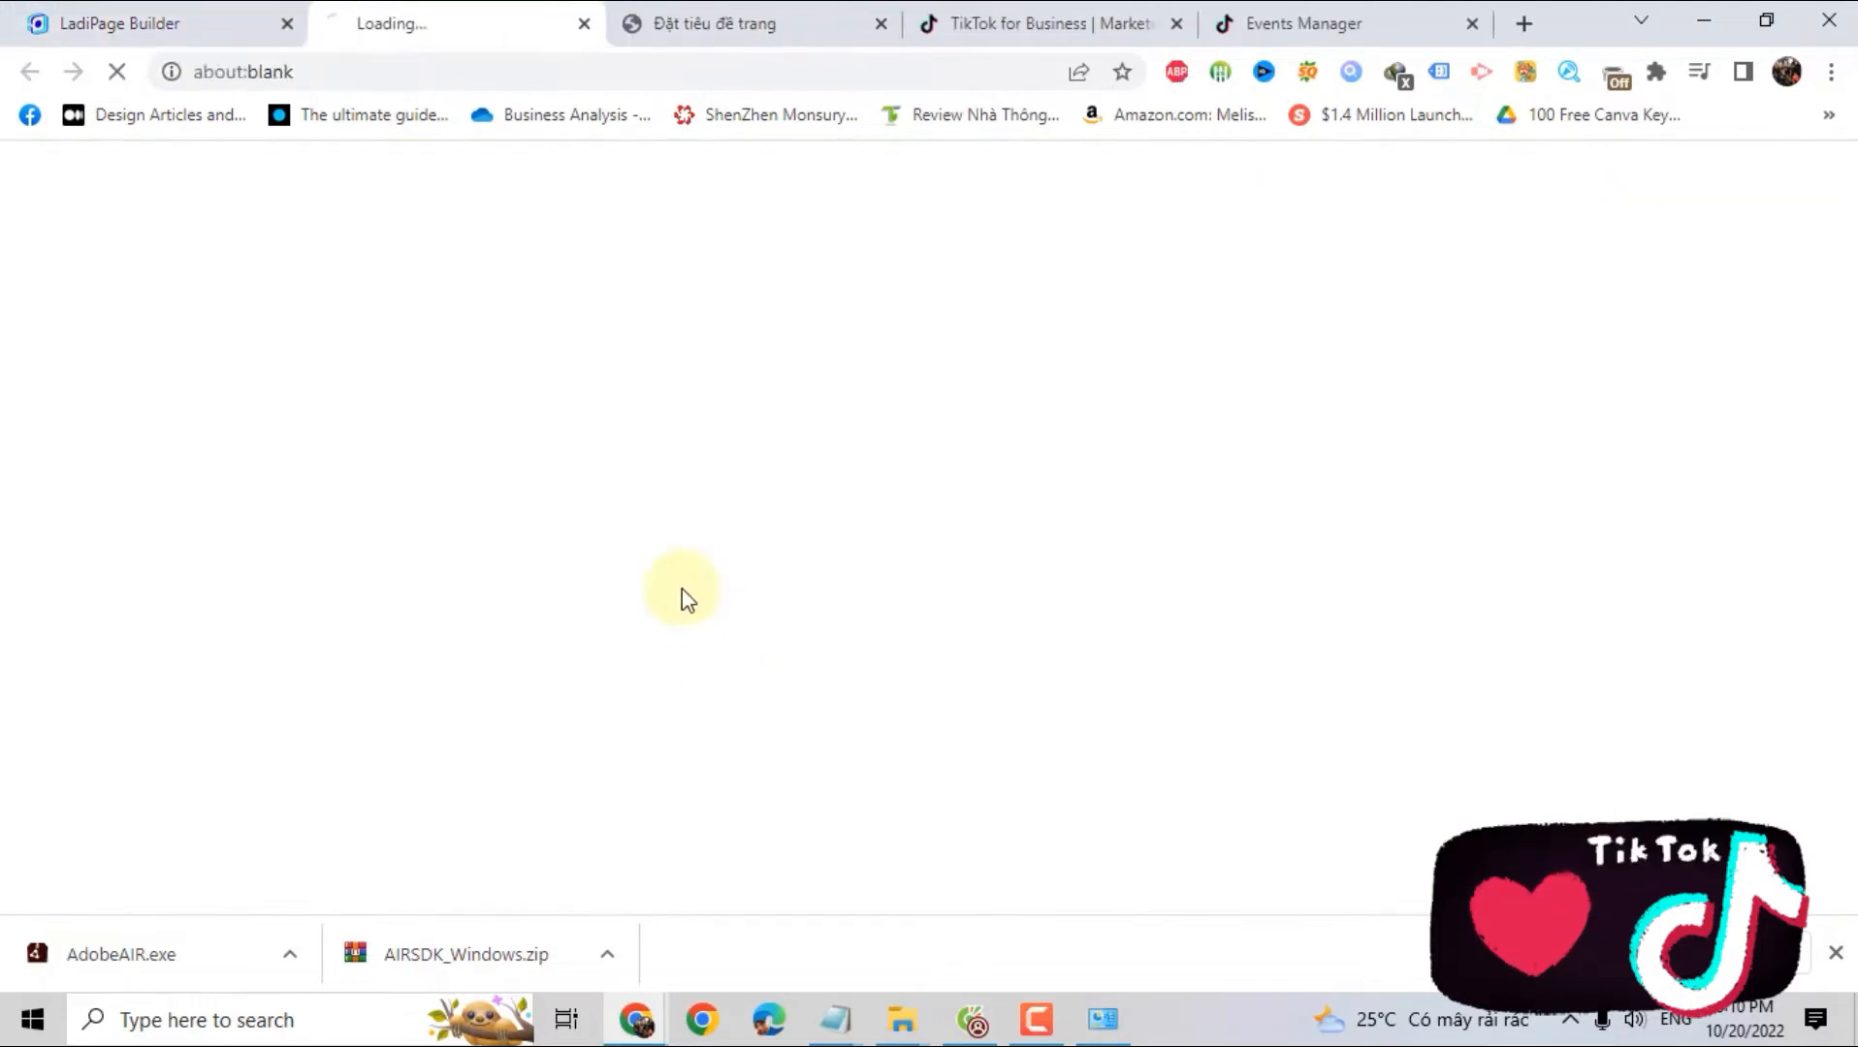
{"action": "left_click", "coordinate": [683, 19]}
{"action": "scroll", "coordinate": [798, 601], "scroll_direction": "down", "scroll_amount": 2}
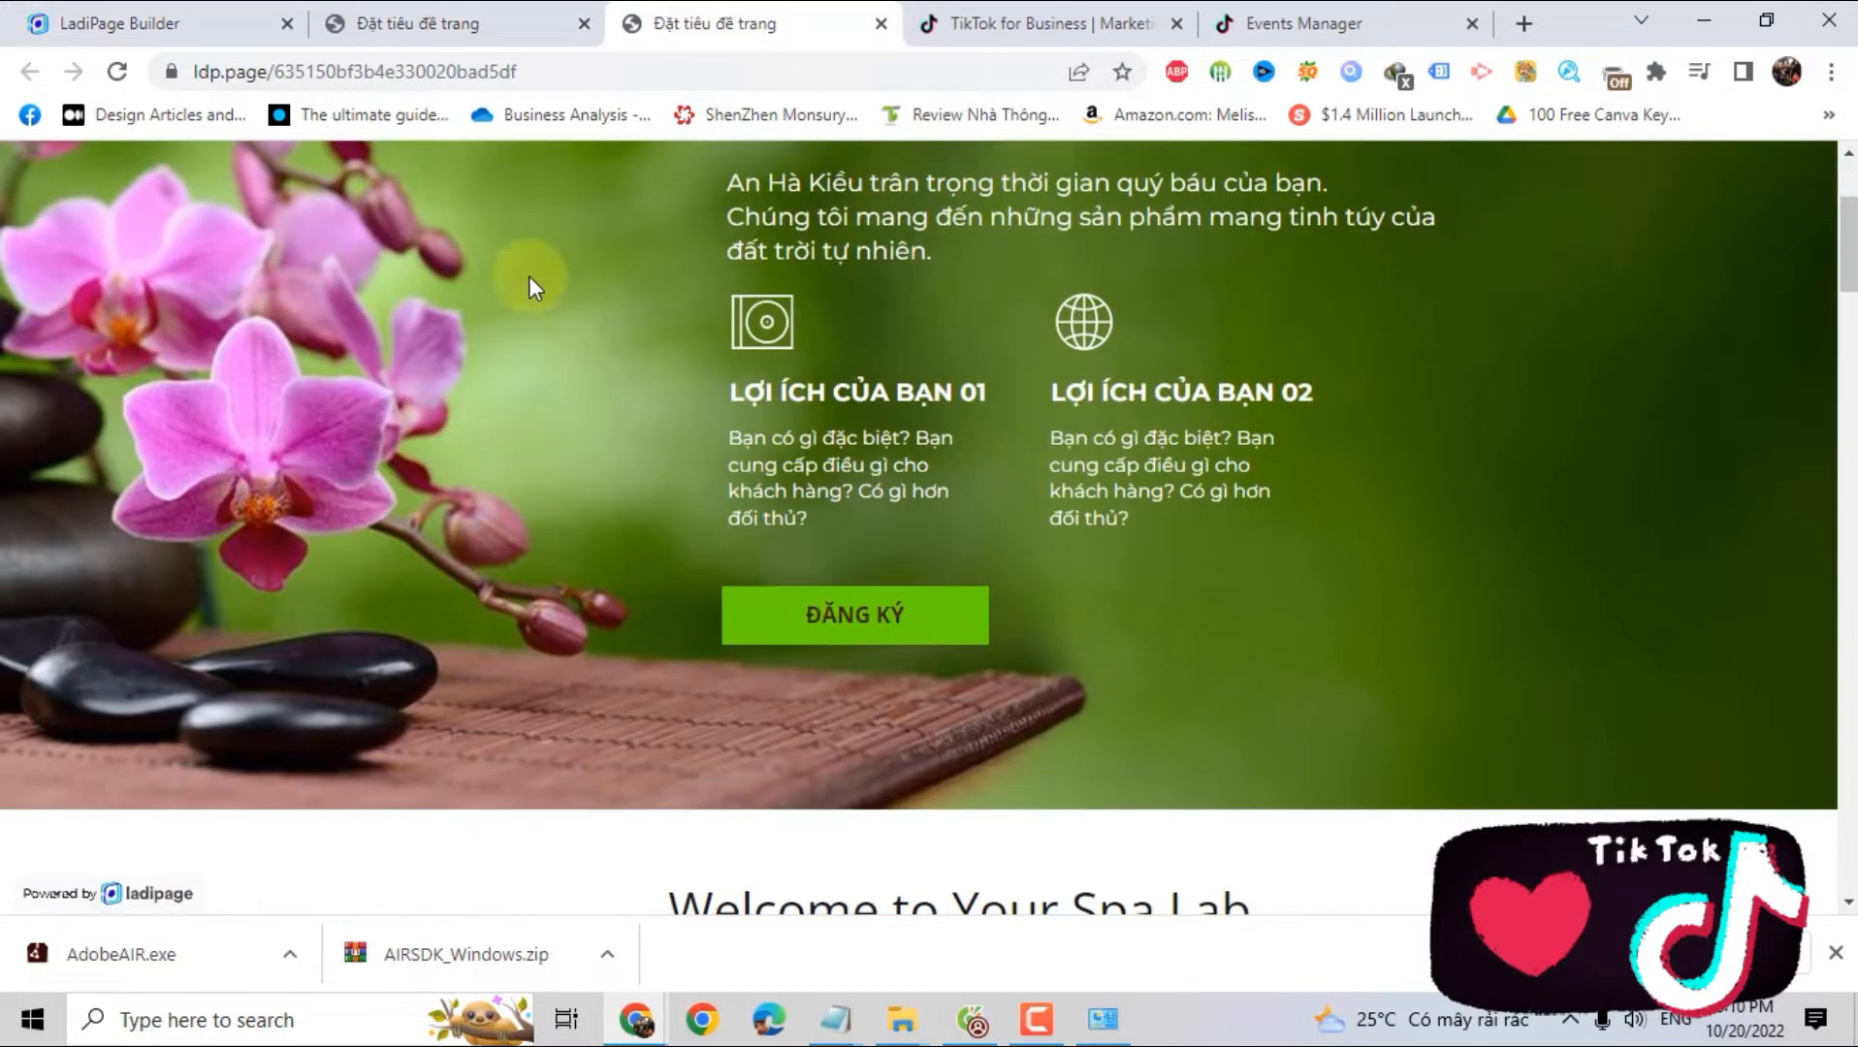
Return to the landing page list and open the anhakieu page for interface editing
{"action": "key", "text": "ctrl+1"}
{"action": "left_click", "coordinate": [1809, 543]}
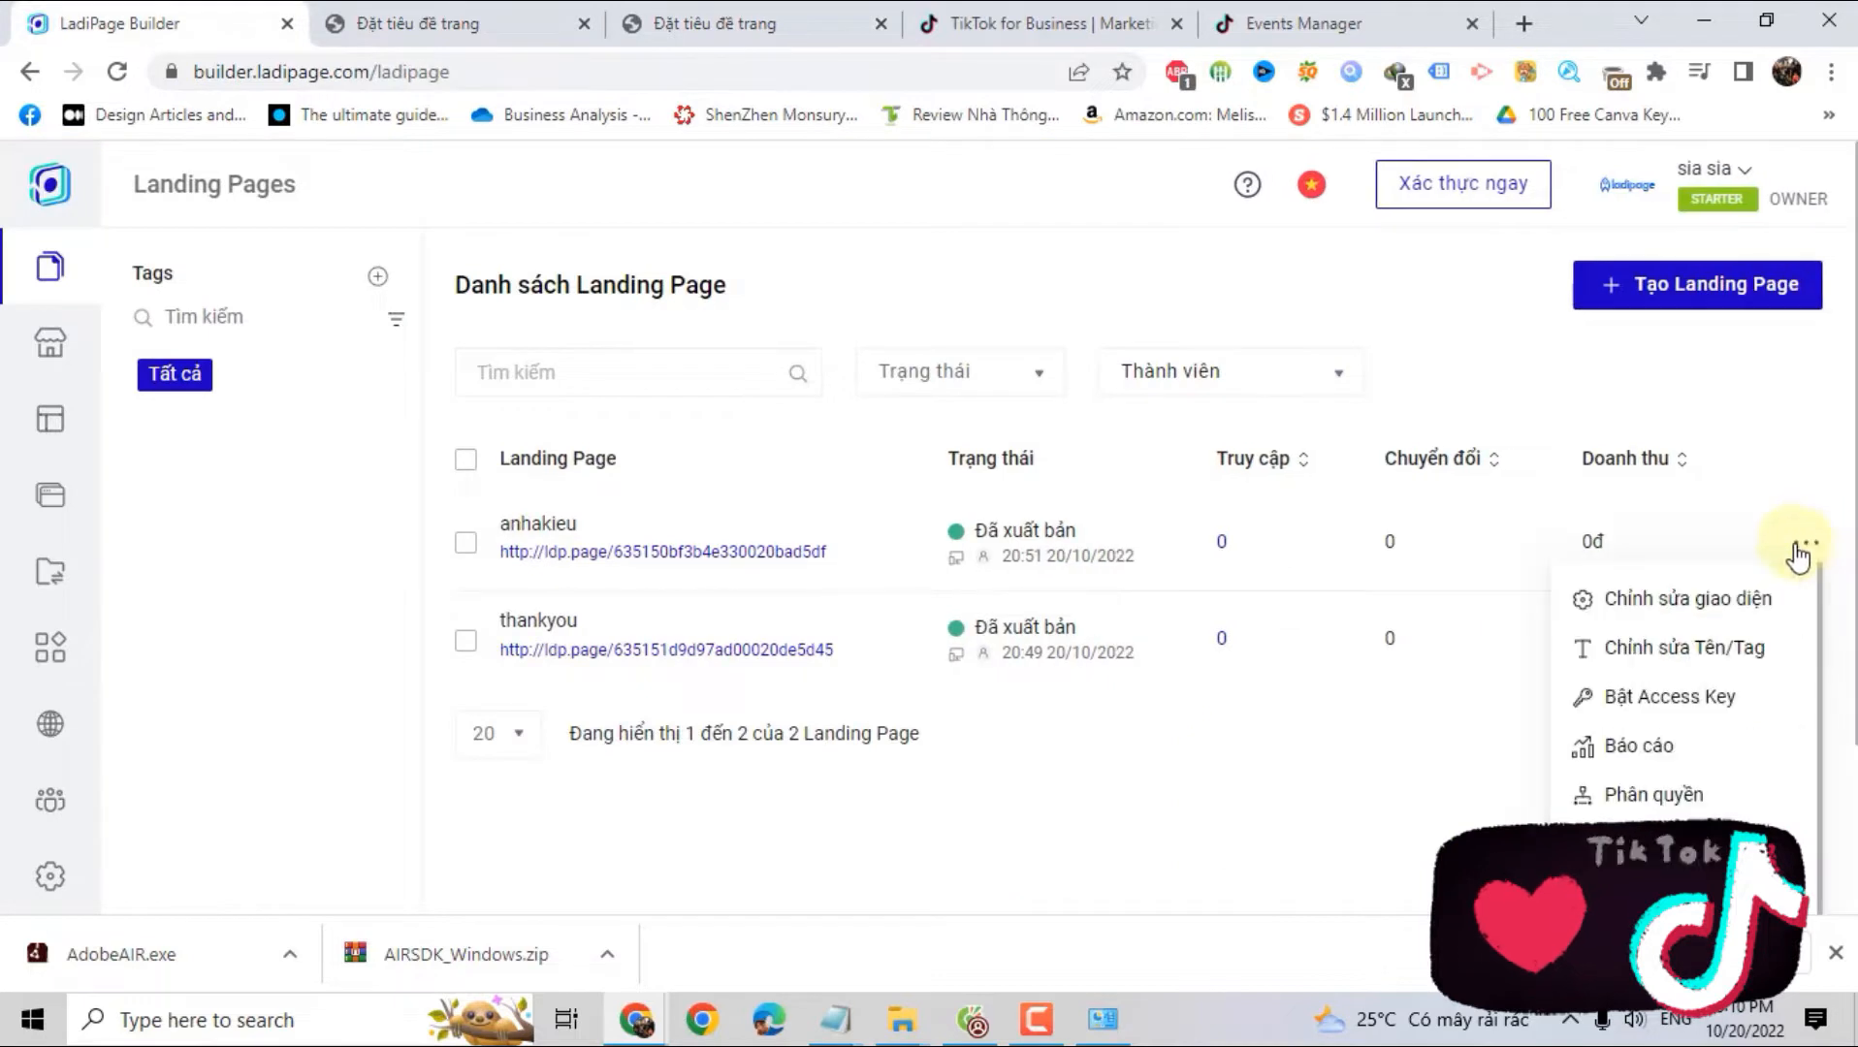
{"action": "left_click", "coordinate": [1703, 597]}
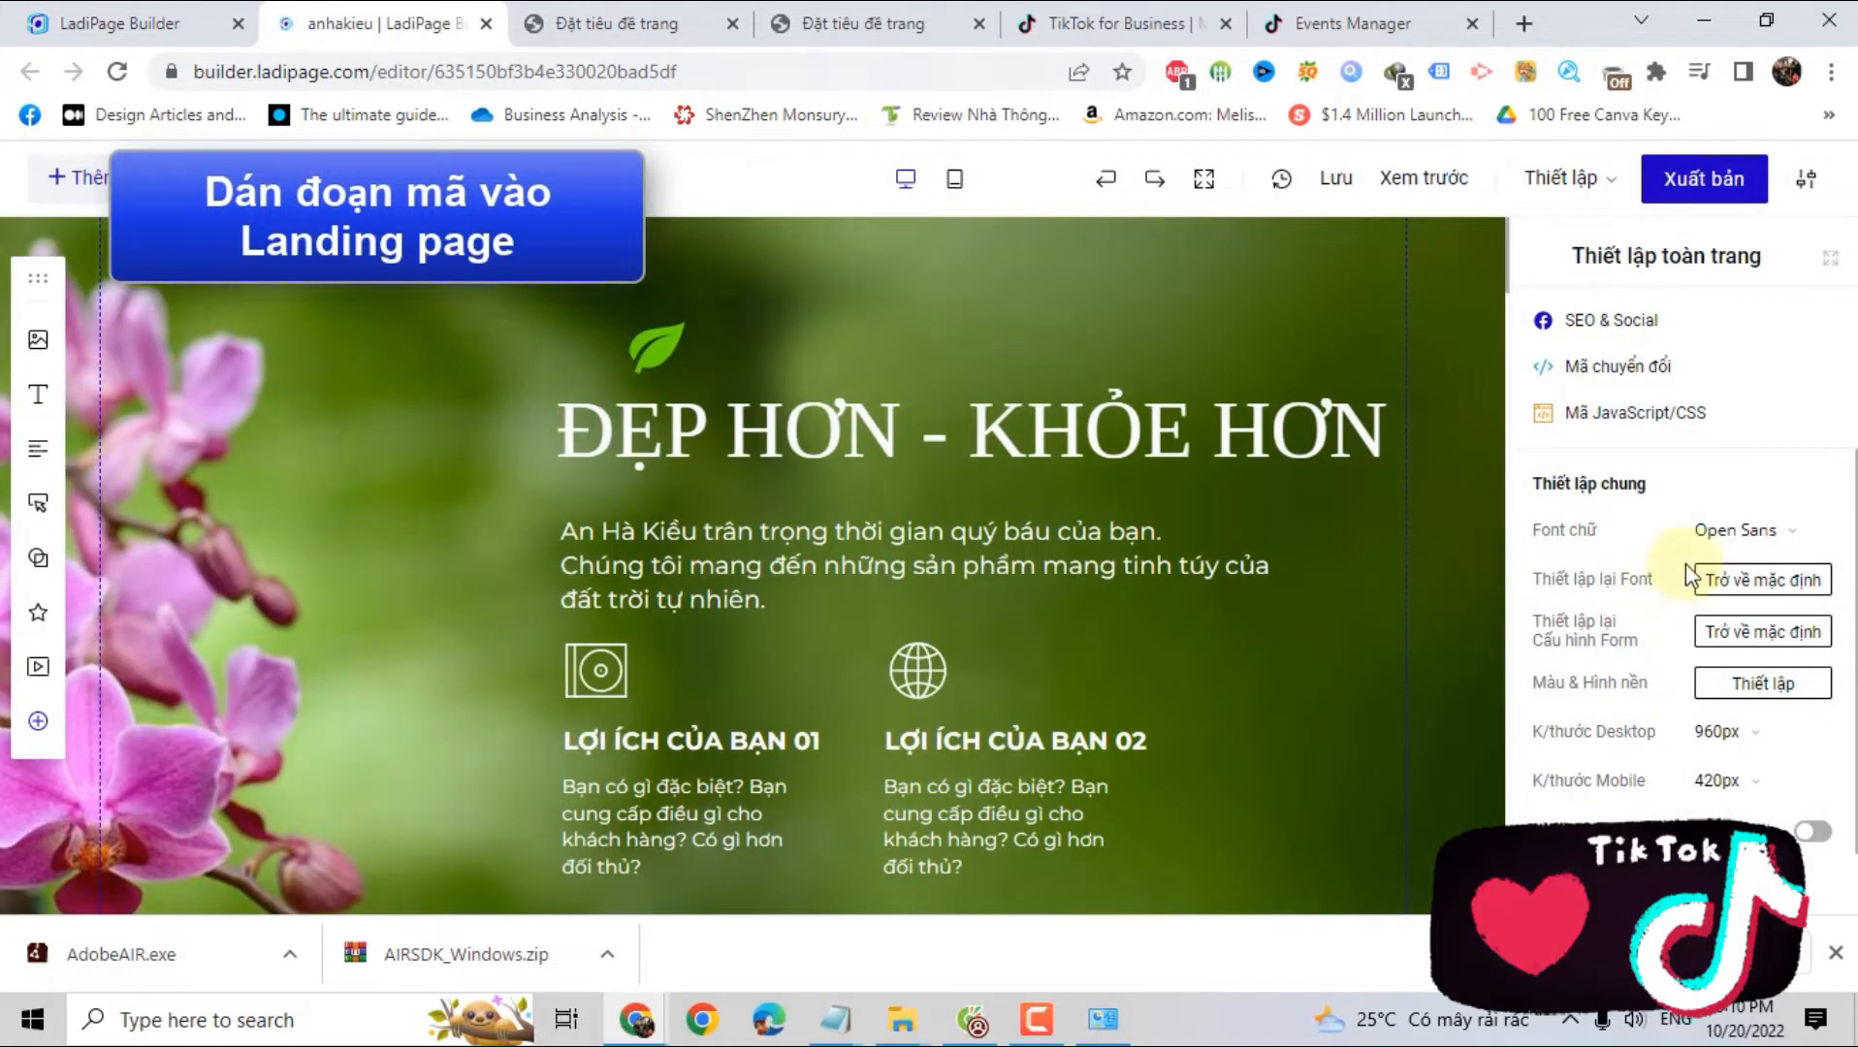
Paste the pixel code before the </head> tag in the page's JavaScript/CSS code settings and publish the page
{"action": "left_click", "coordinate": [1573, 181]}
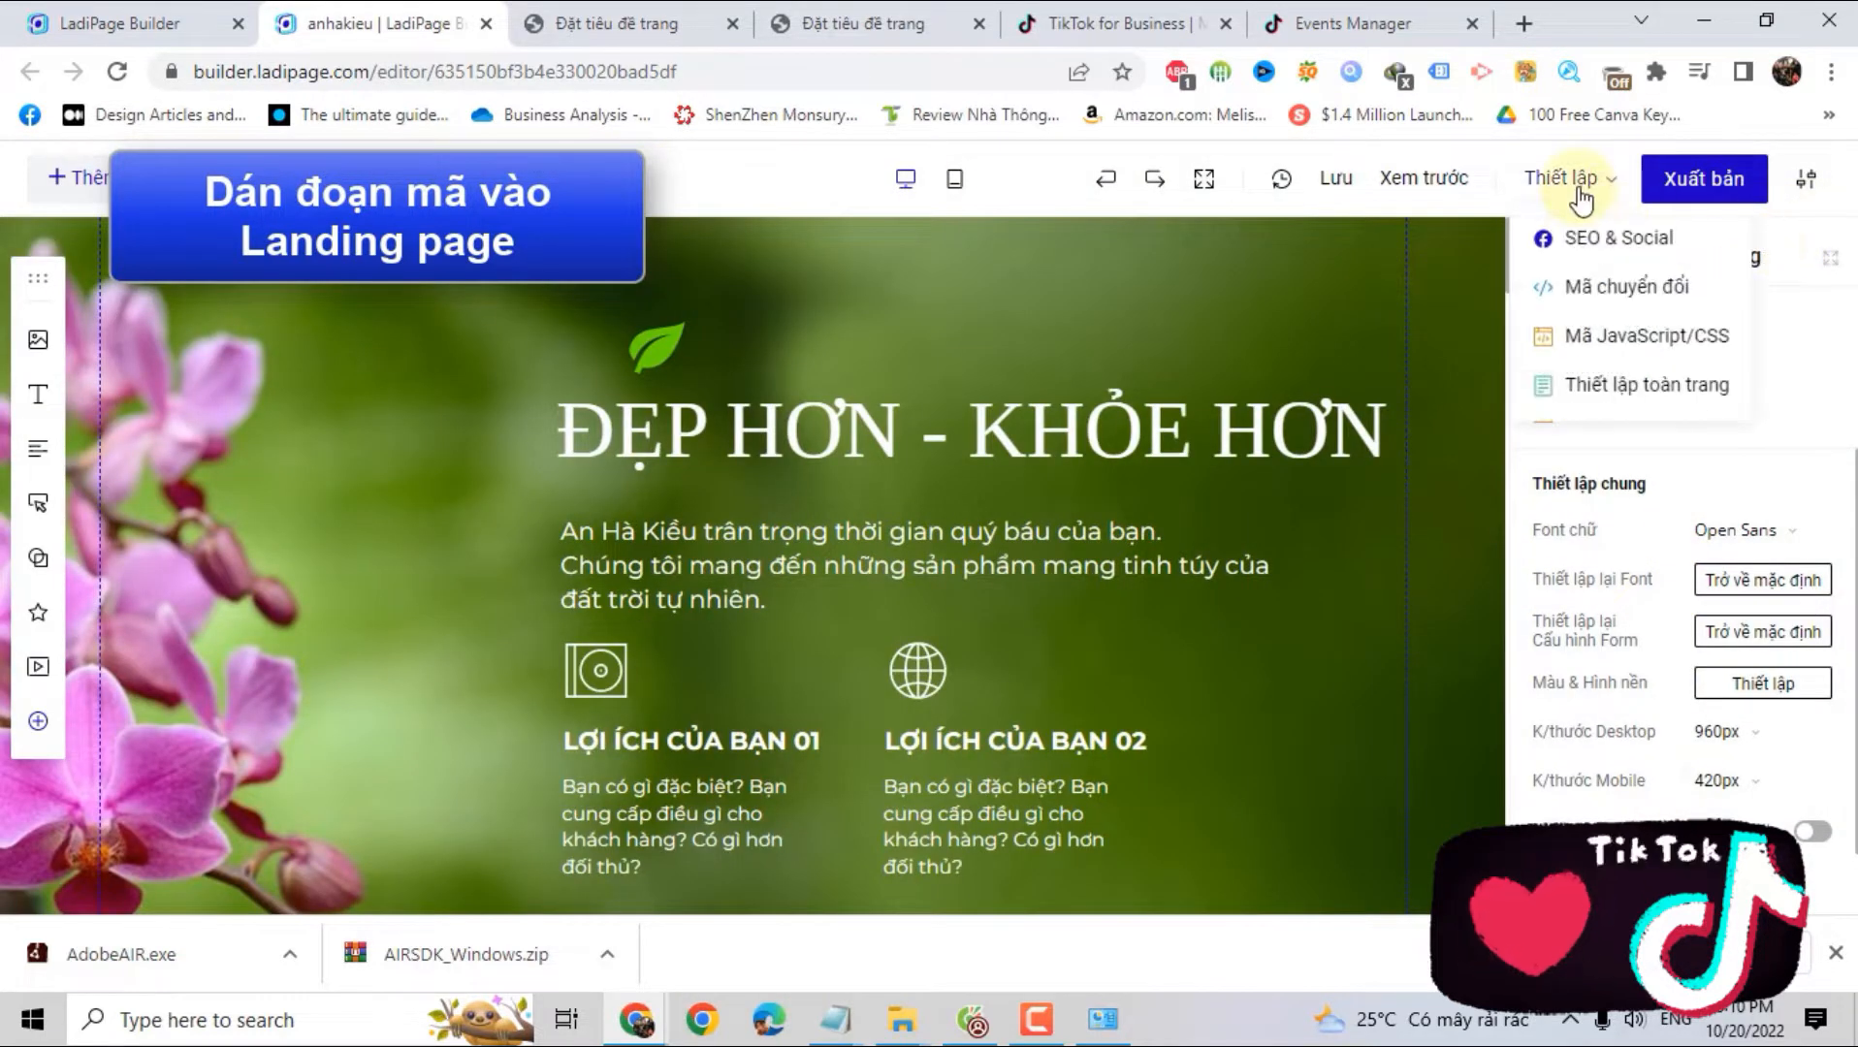
{"action": "left_click", "coordinate": [1627, 332]}
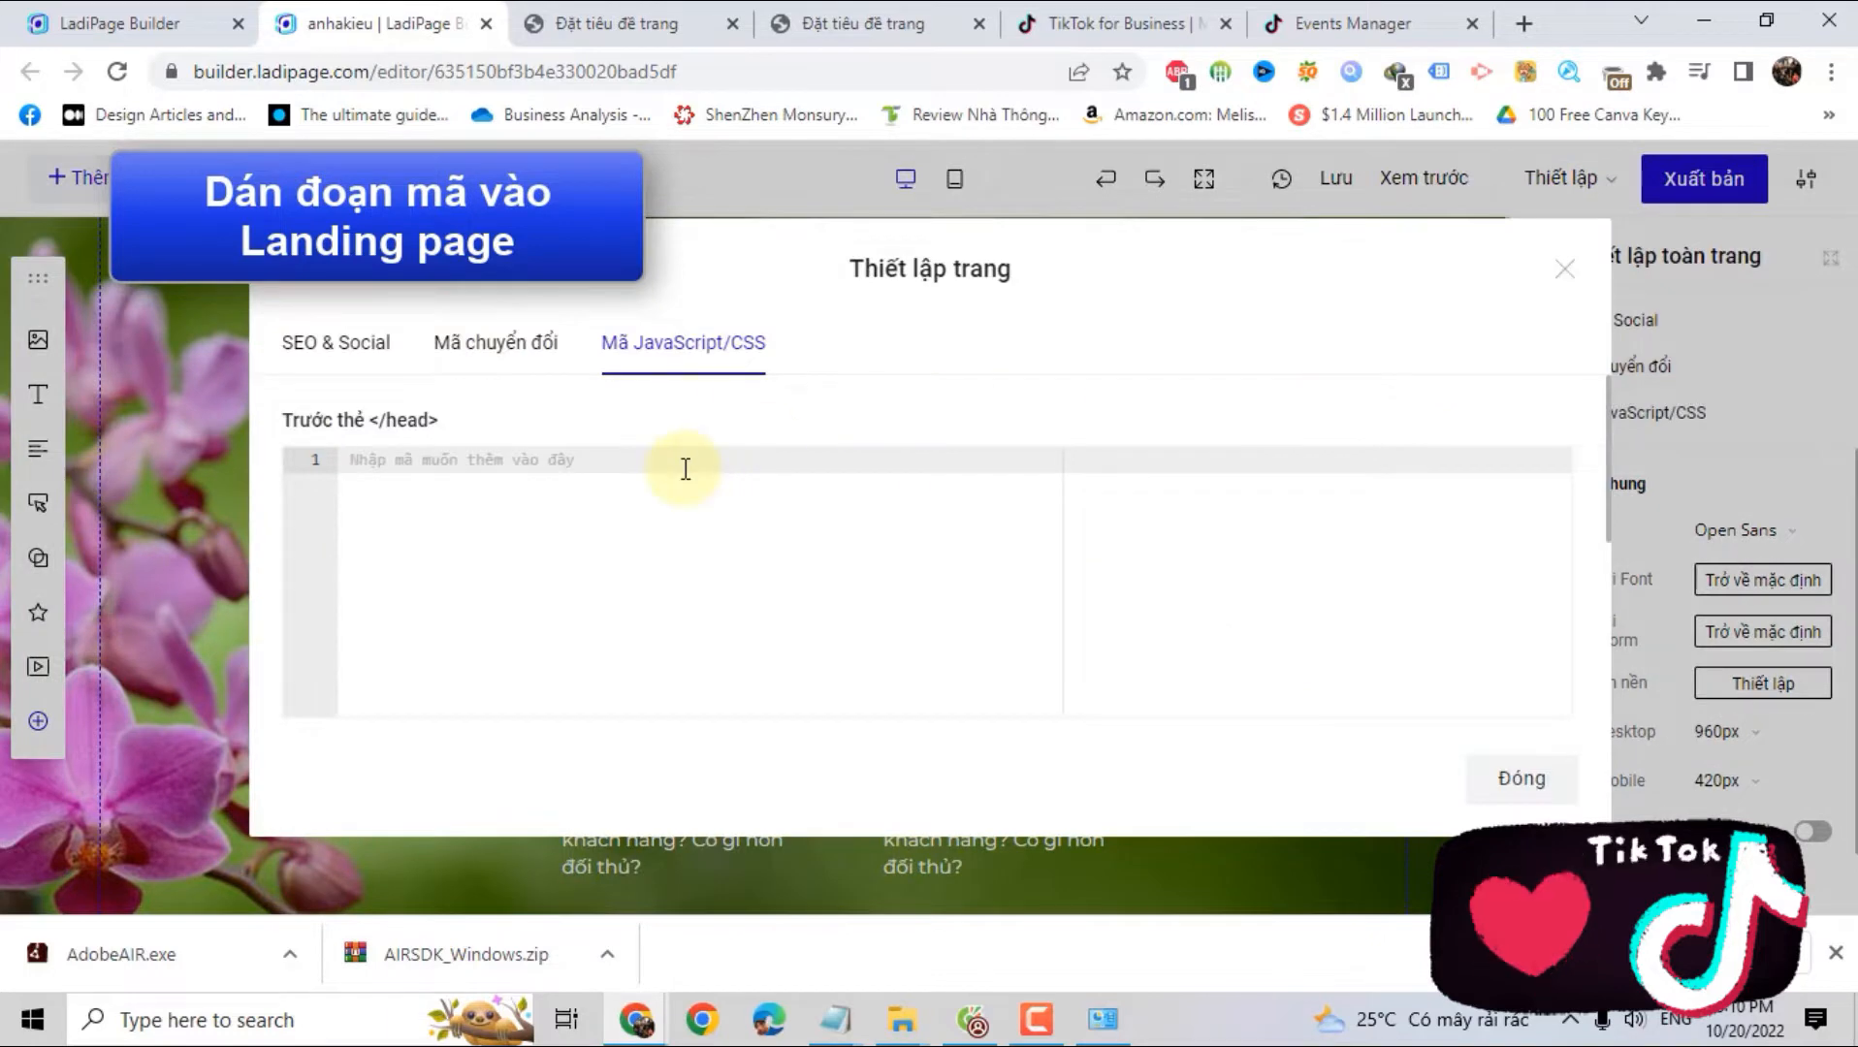
{"action": "key", "text": "ctrl+v"}
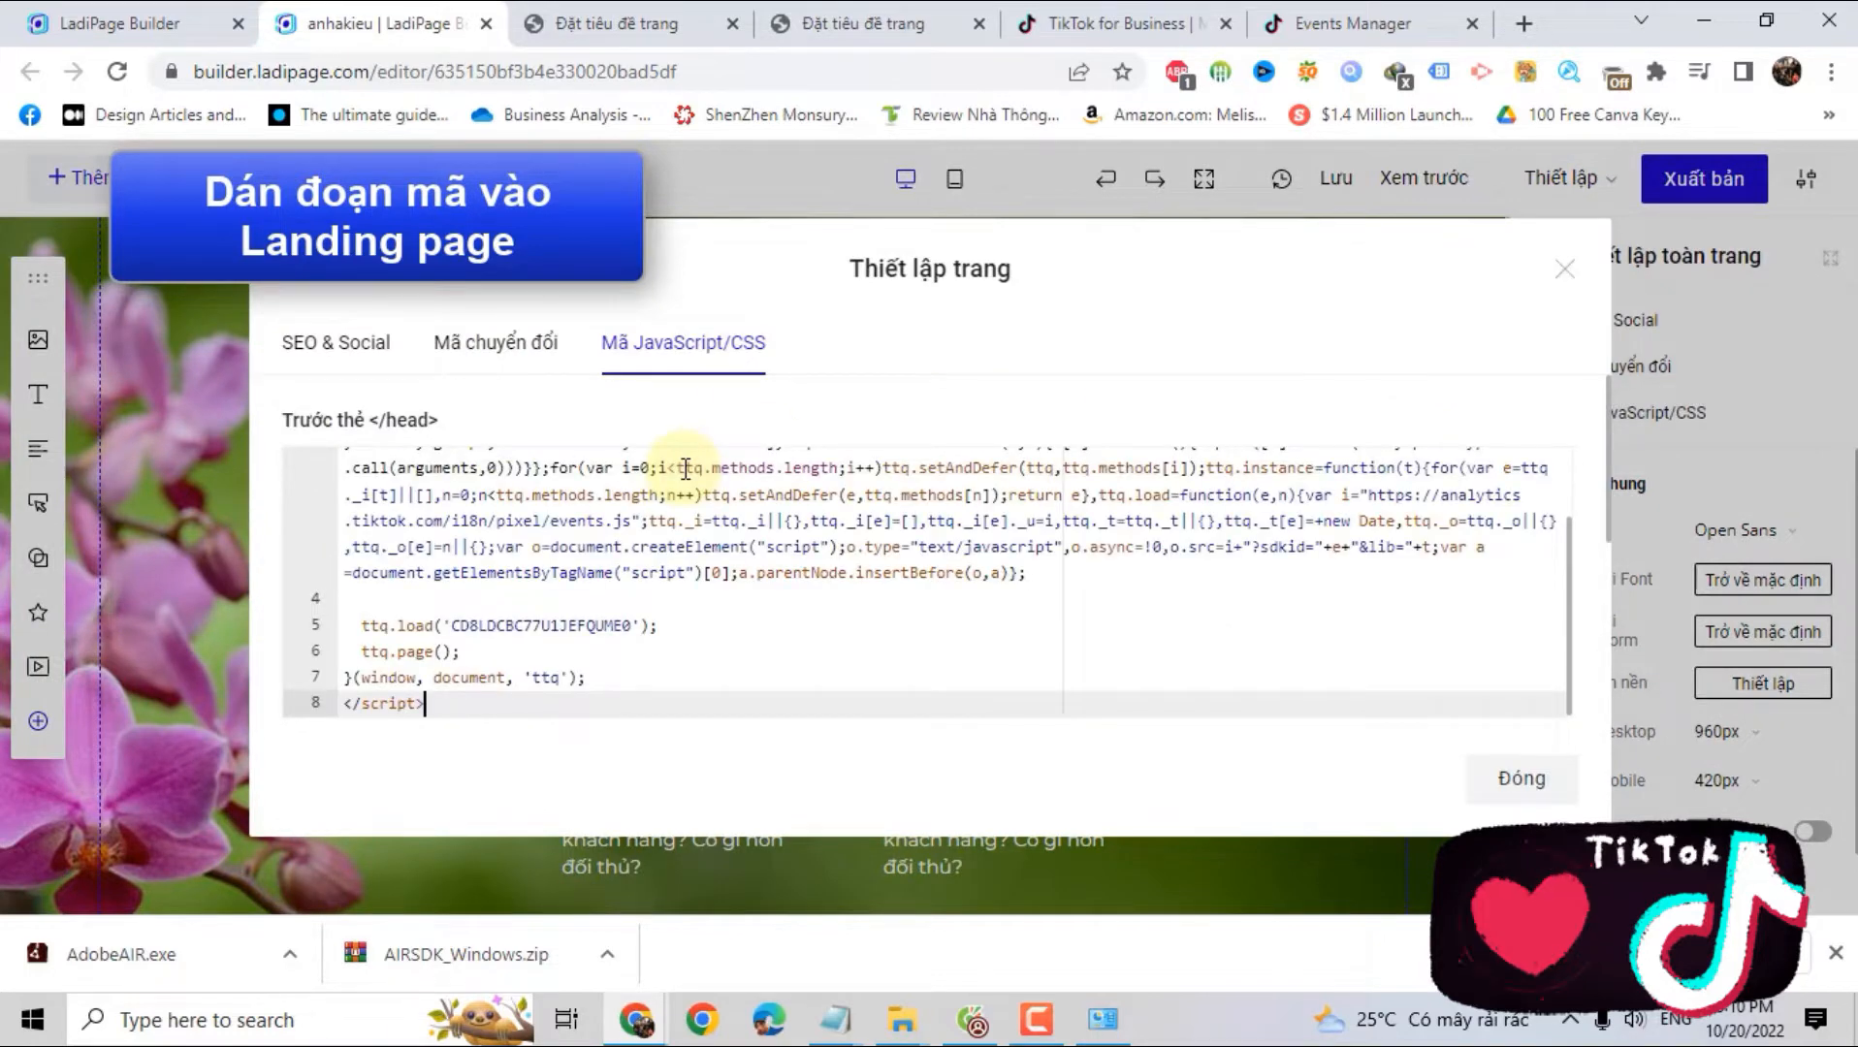
{"action": "left_click", "coordinate": [1520, 778]}
{"action": "left_click", "coordinate": [1704, 178]}
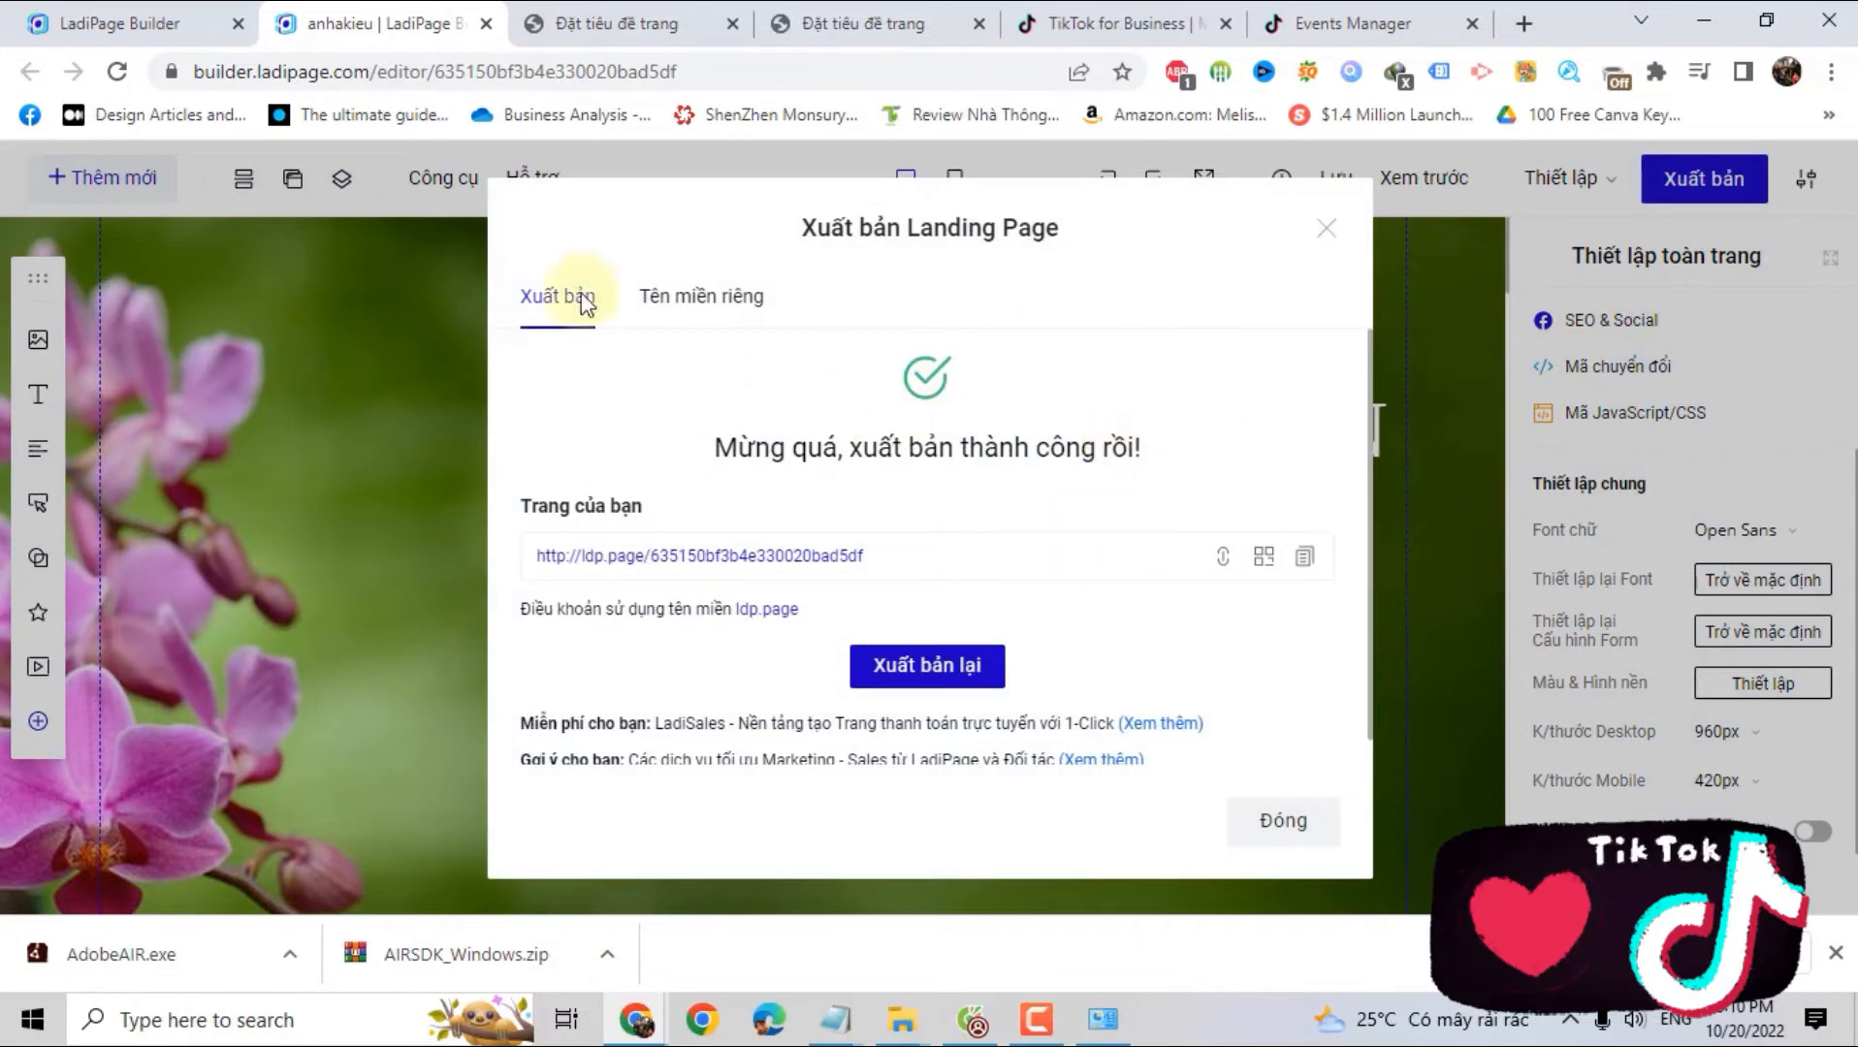
{"action": "left_click", "coordinate": [1326, 231]}
Set the click event of the ĐĂNG KÝ button to open a link (Mở liên kết)
{"action": "scroll", "coordinate": [991, 516], "scroll_direction": "down", "scroll_amount": 3}
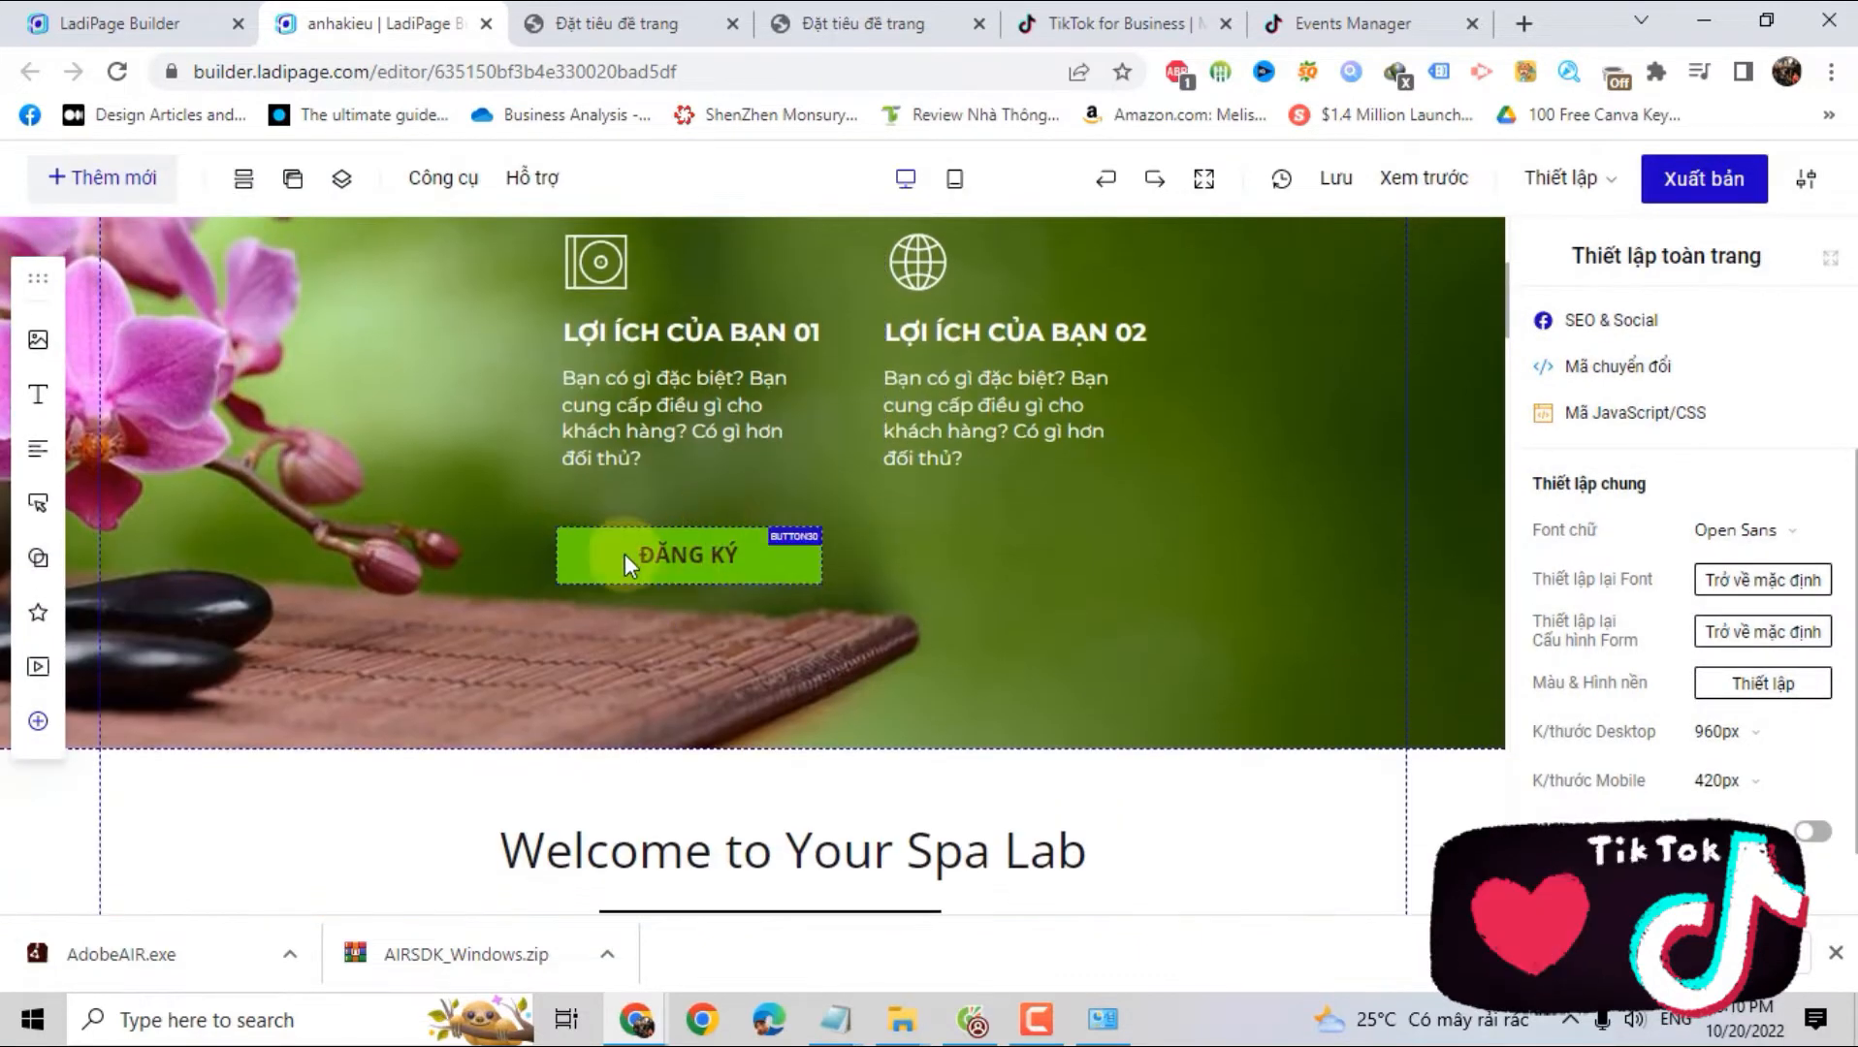
{"action": "left_click", "coordinate": [713, 559]}
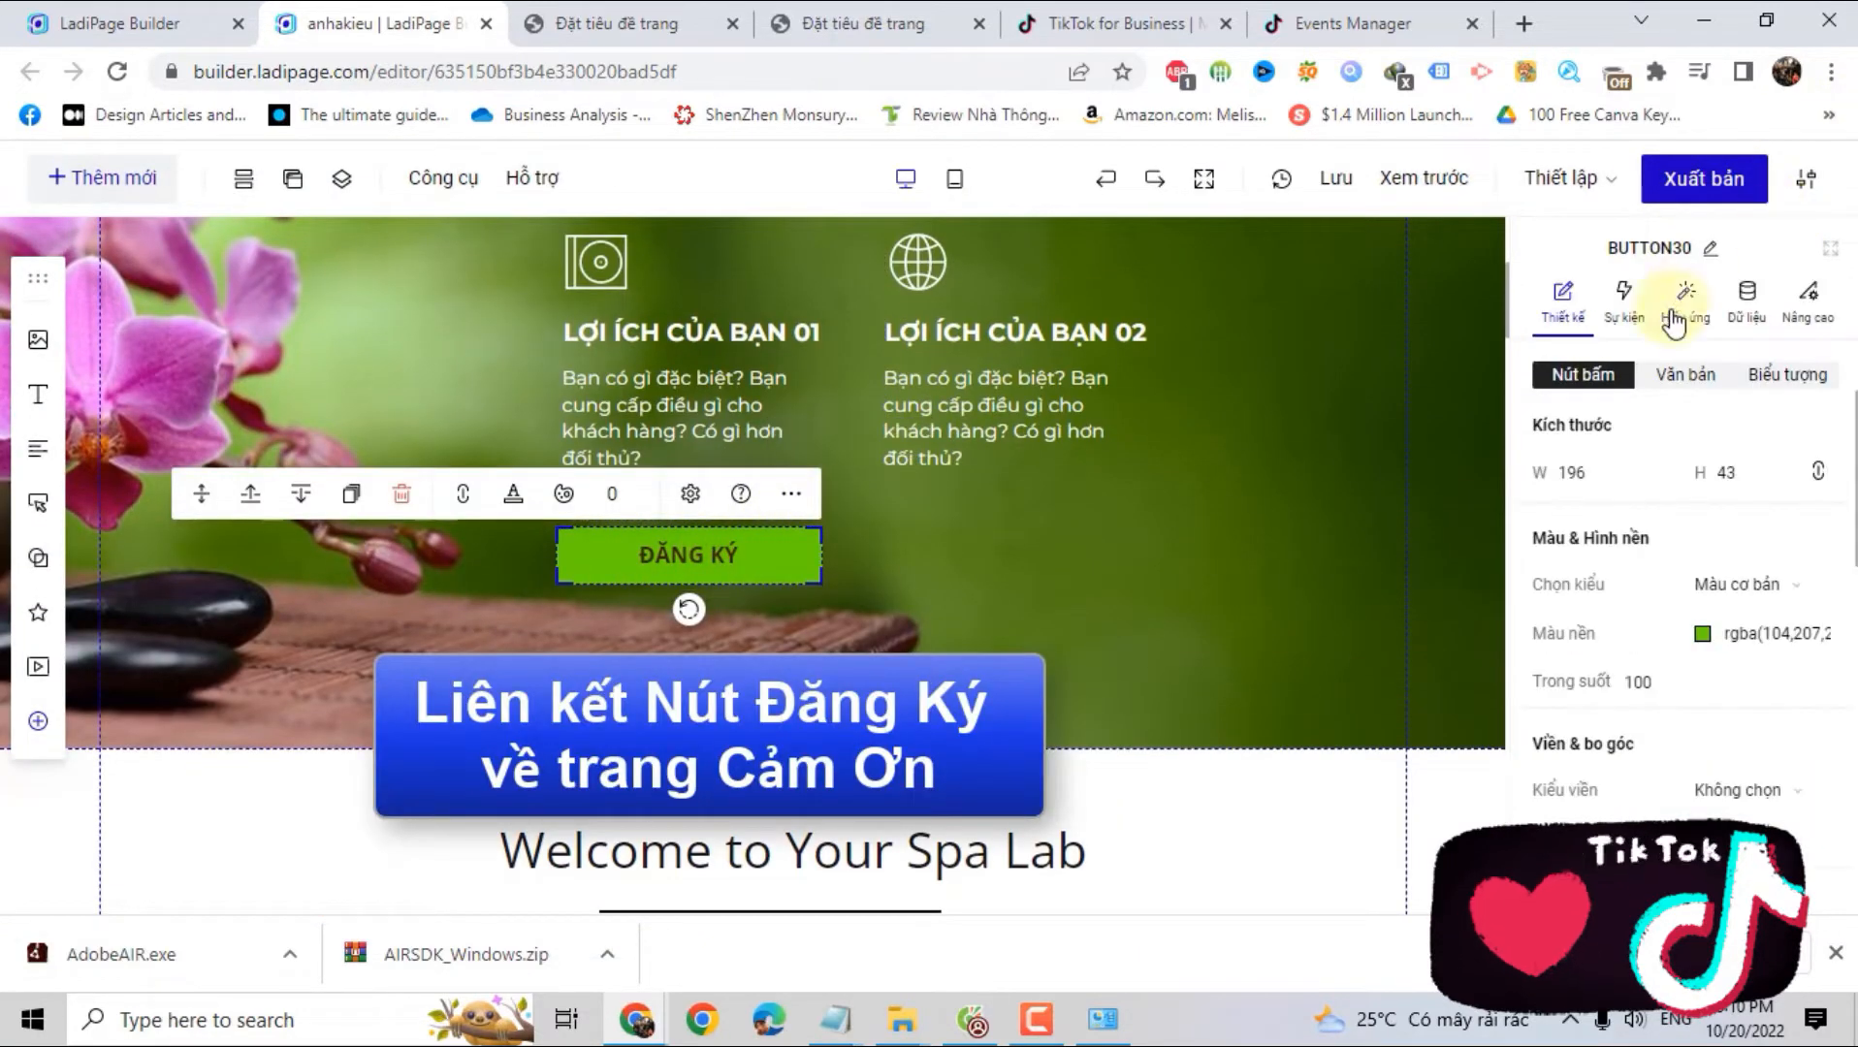
{"action": "left_click", "coordinate": [1632, 313]}
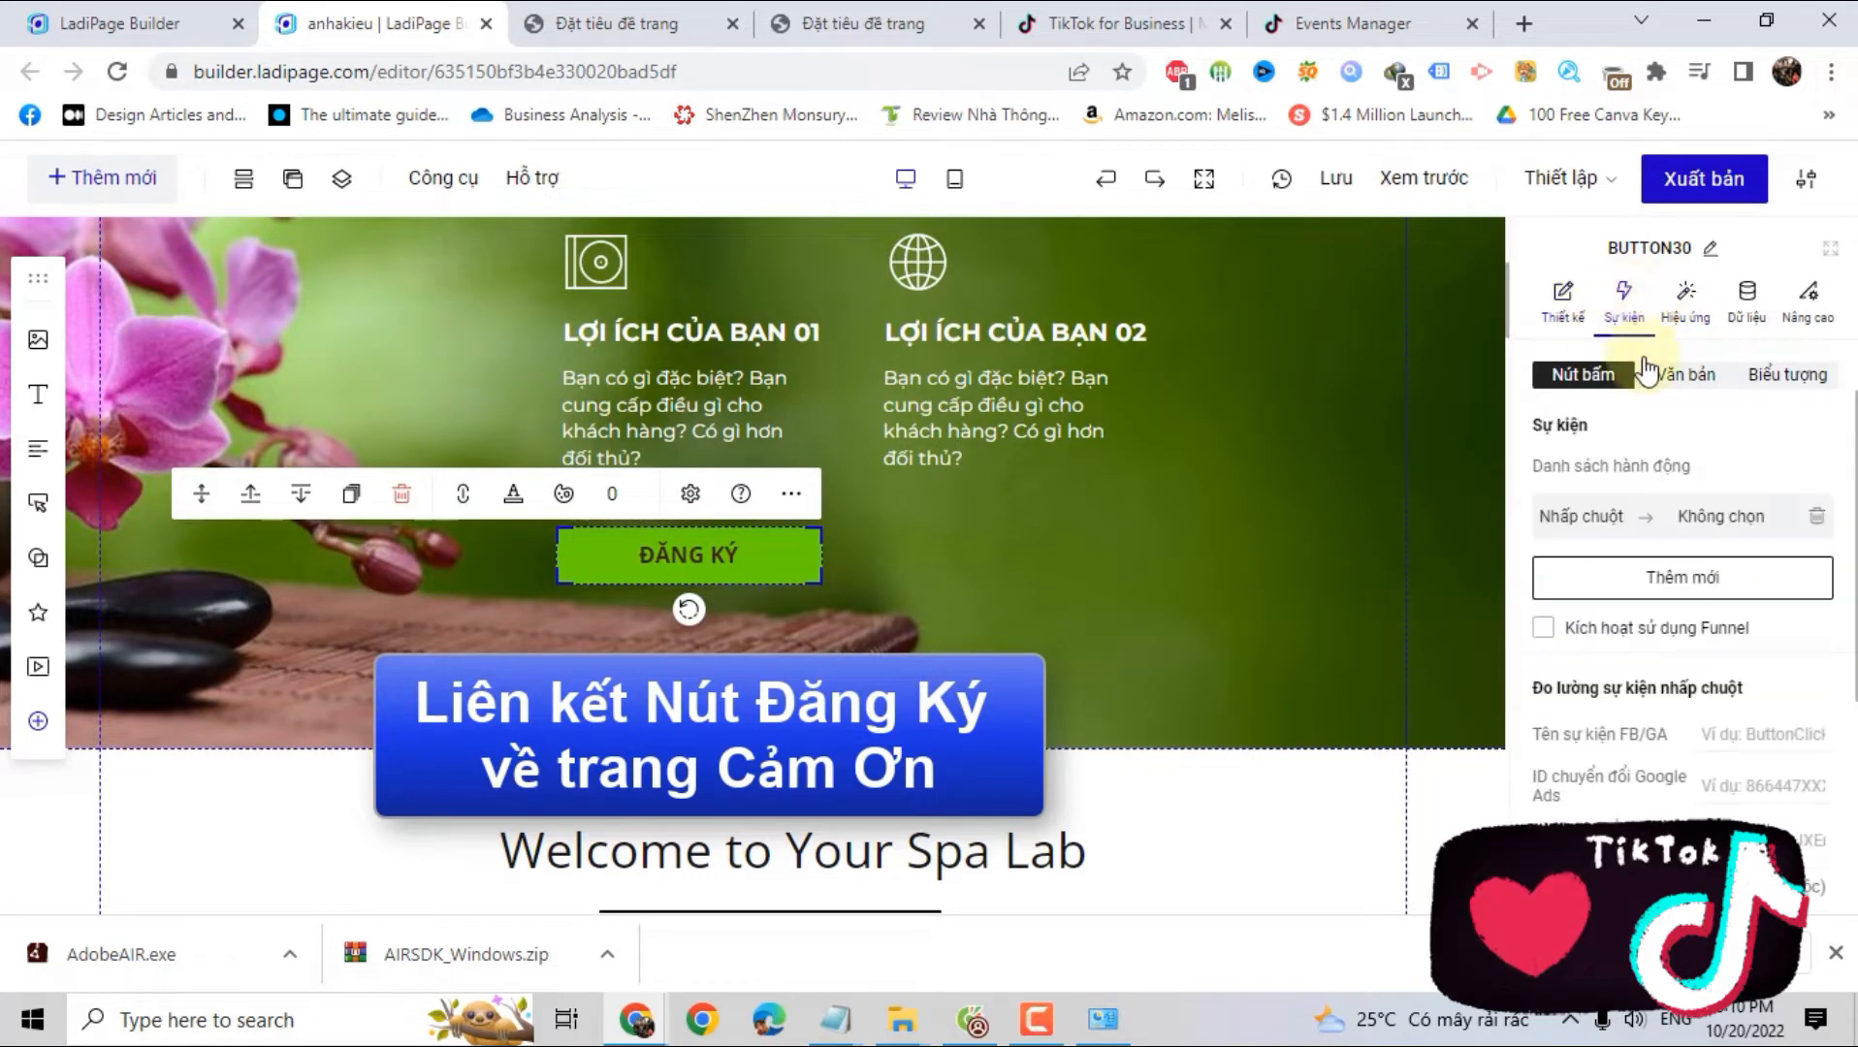
{"action": "left_click", "coordinate": [1697, 529]}
{"action": "left_click", "coordinate": [1396, 341]}
{"action": "left_click", "coordinate": [1357, 386]}
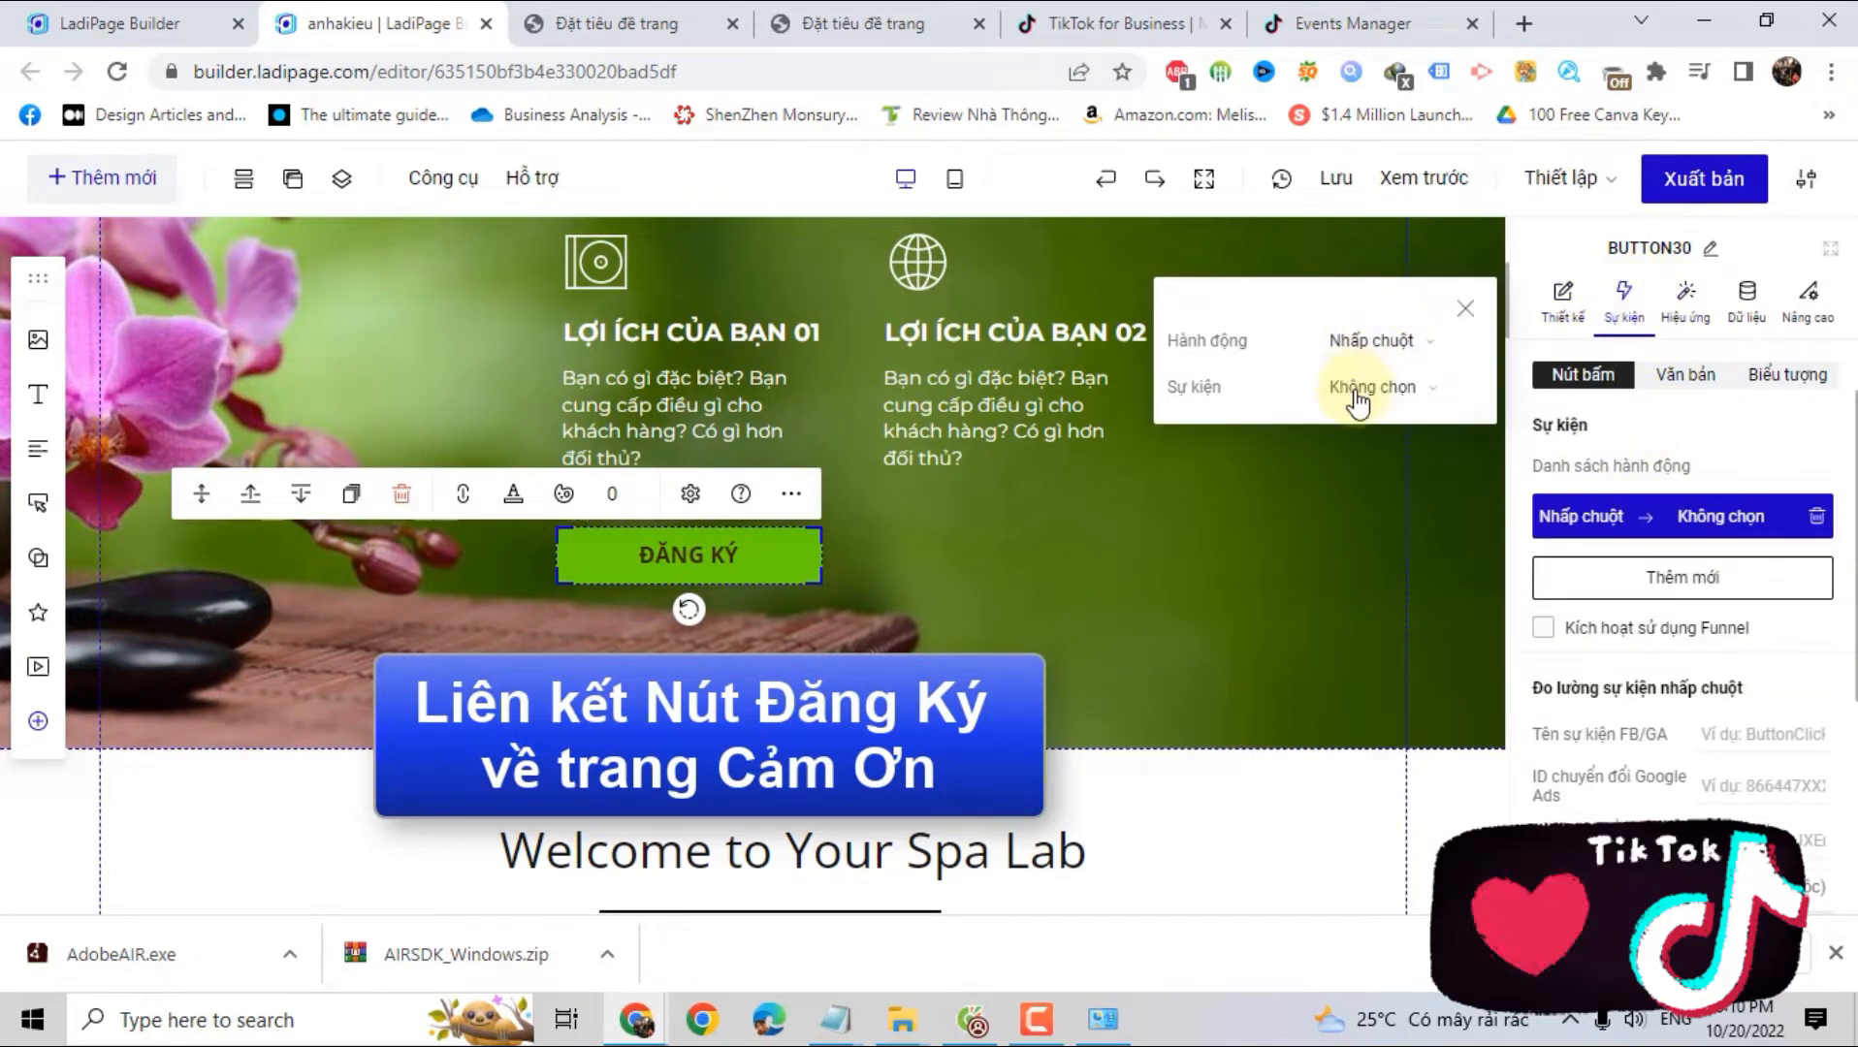
{"action": "left_click", "coordinate": [1352, 388]}
{"action": "left_click", "coordinate": [1358, 637]}
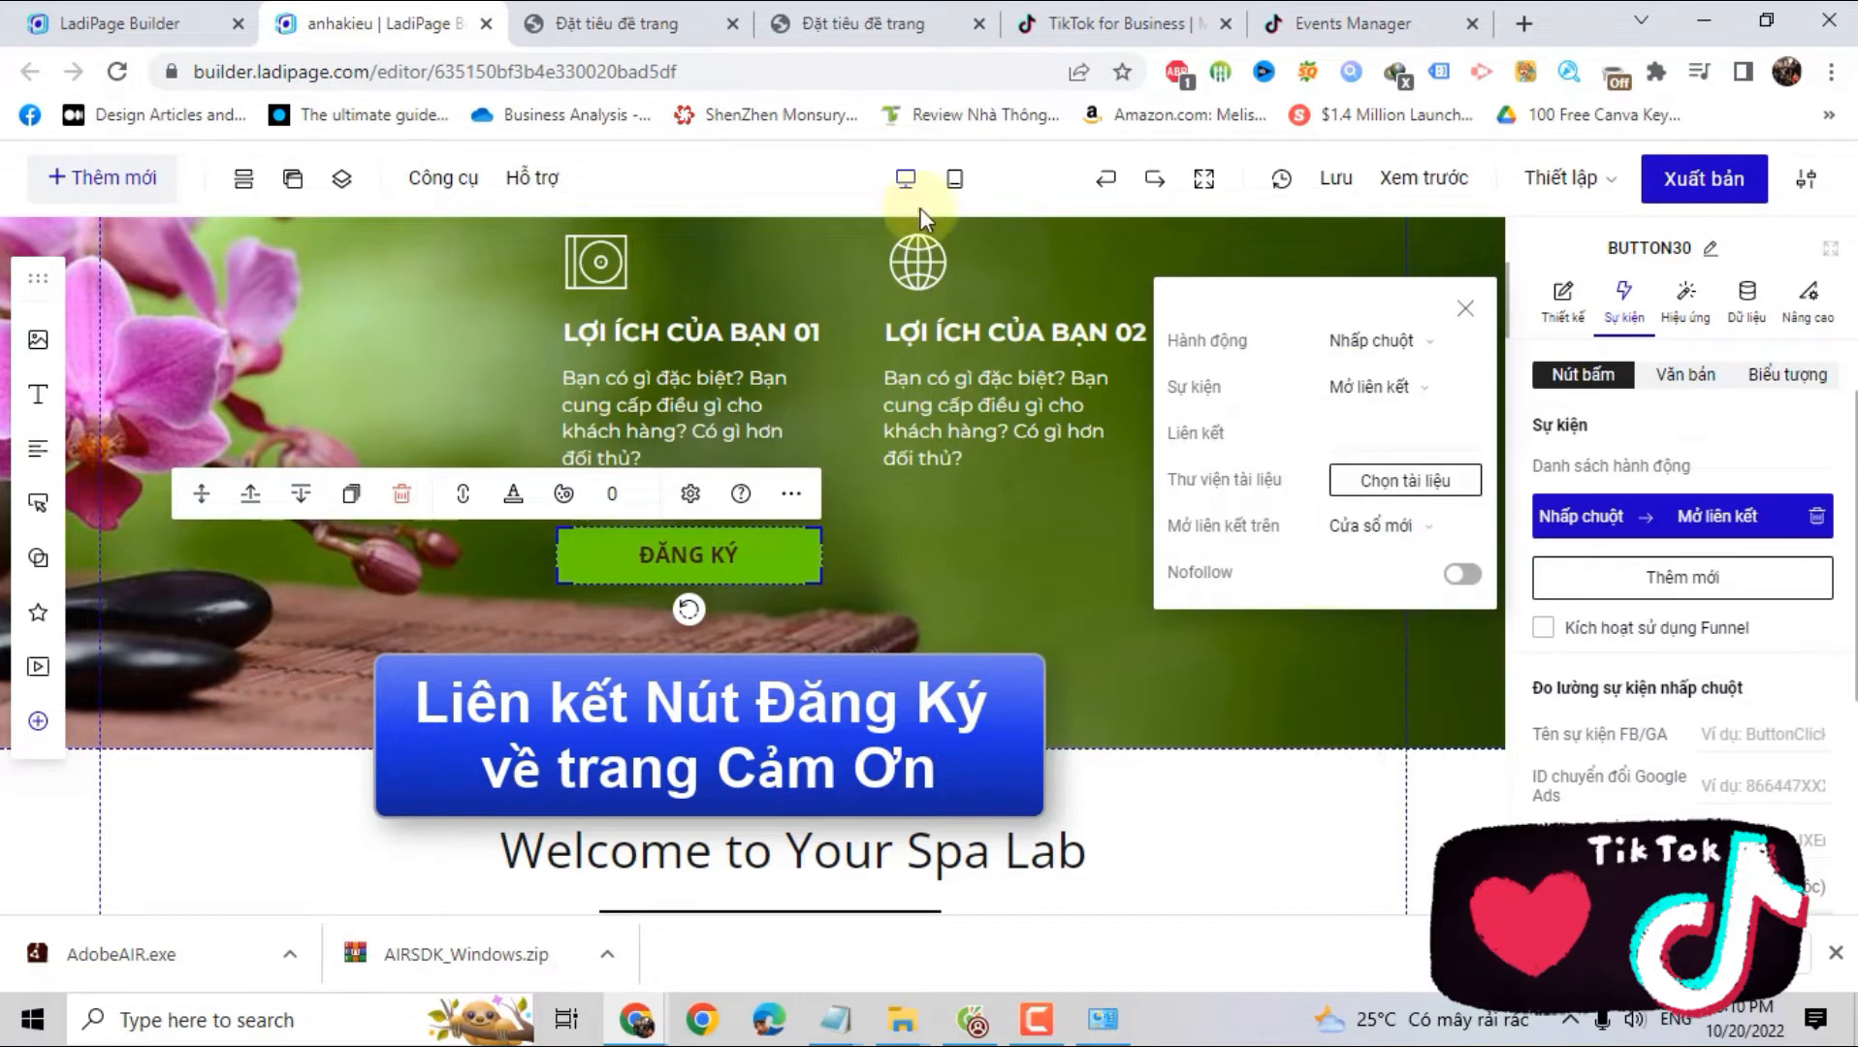
Open the published thankyou page from the landing page list and copy its URL
{"action": "left_click", "coordinate": [167, 25]}
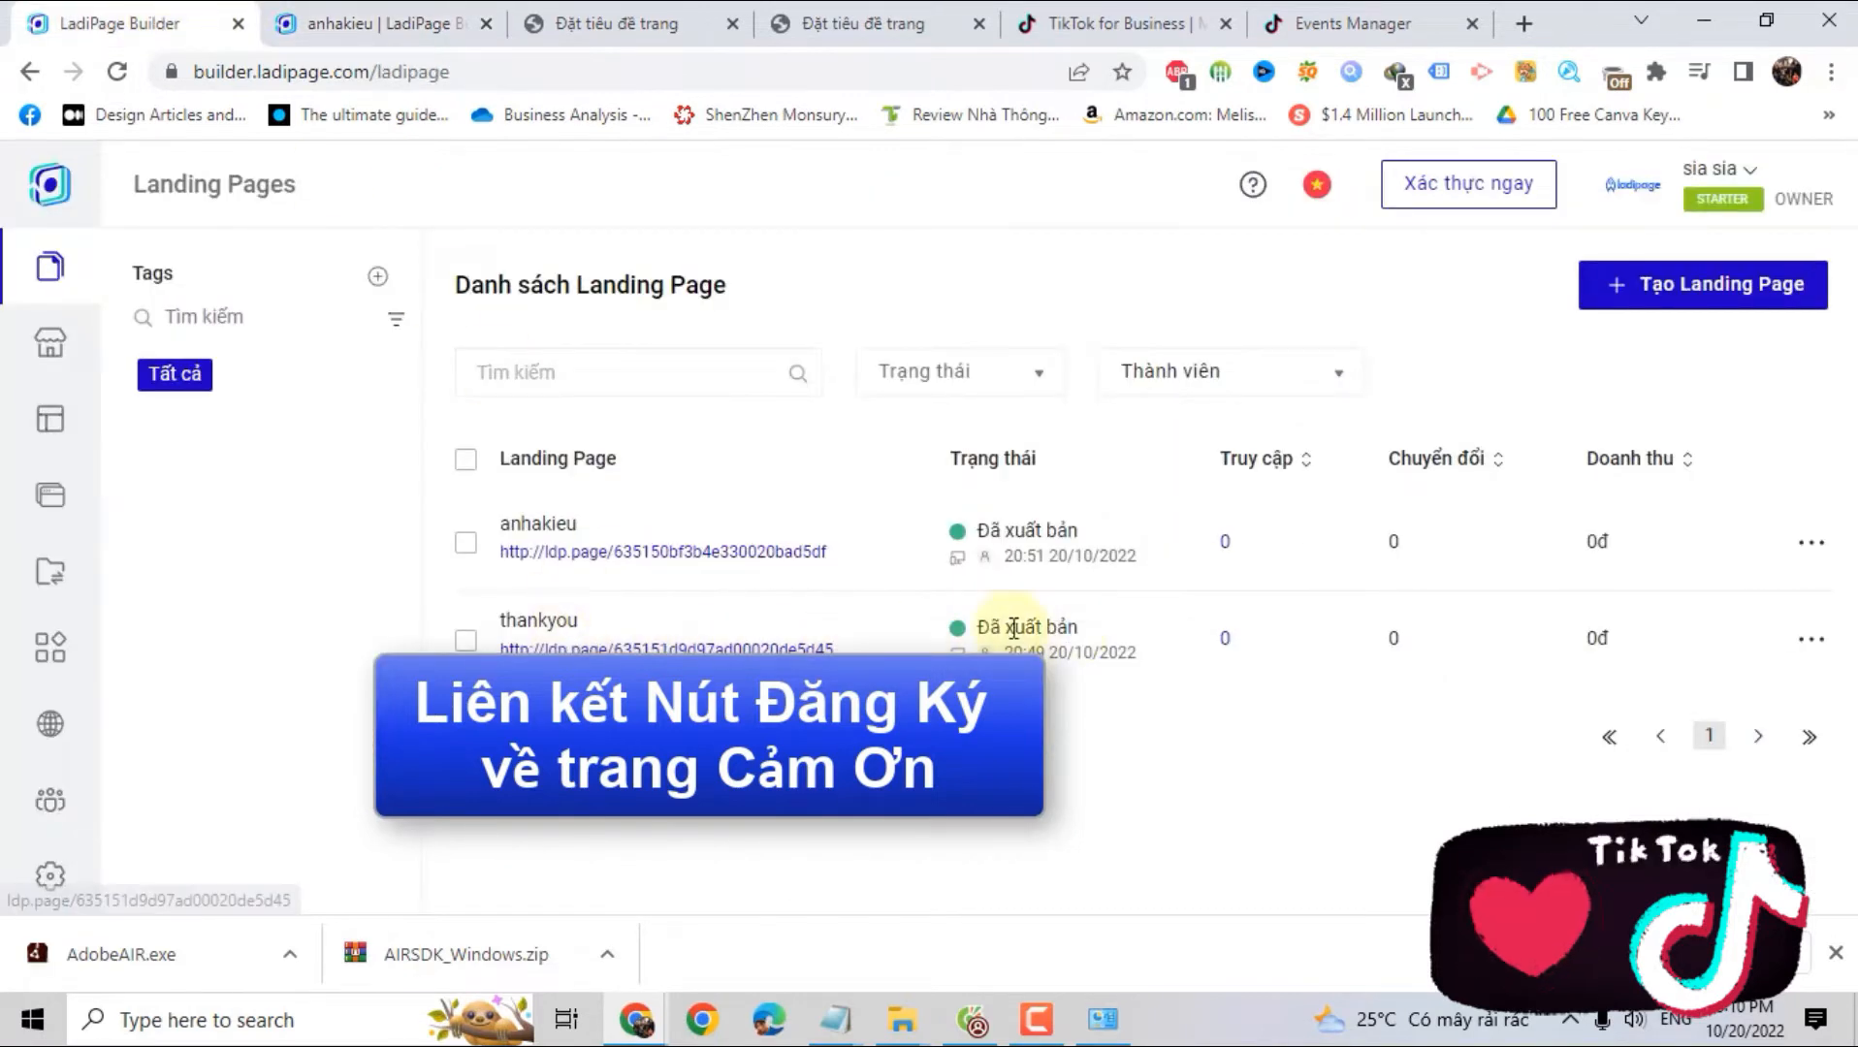
{"action": "left_click", "coordinate": [684, 648]}
{"action": "left_click", "coordinate": [400, 70]}
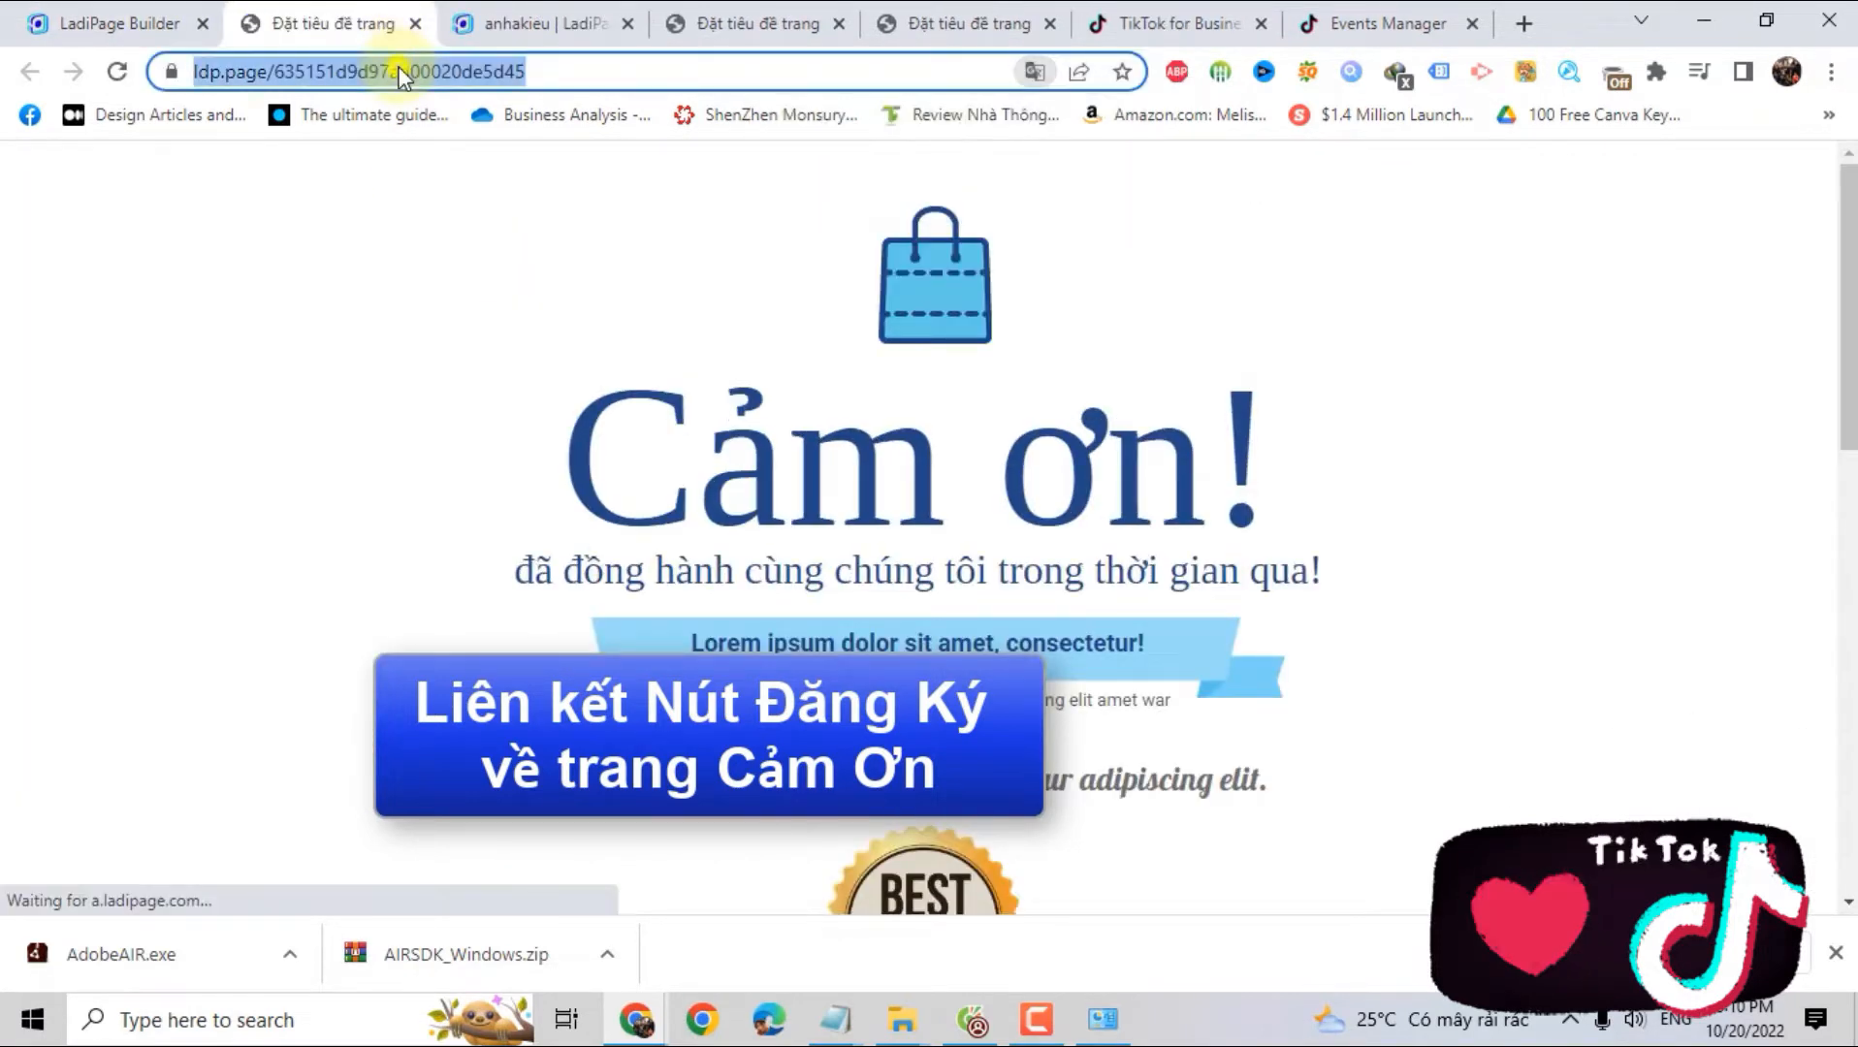
{"action": "right_click", "coordinate": [397, 68]}
{"action": "left_click", "coordinate": [464, 216]}
Paste the thankyou page URL as the ĐĂNG KÝ button's link in the anhakieu editor and publish the page
{"action": "left_click", "coordinate": [524, 23]}
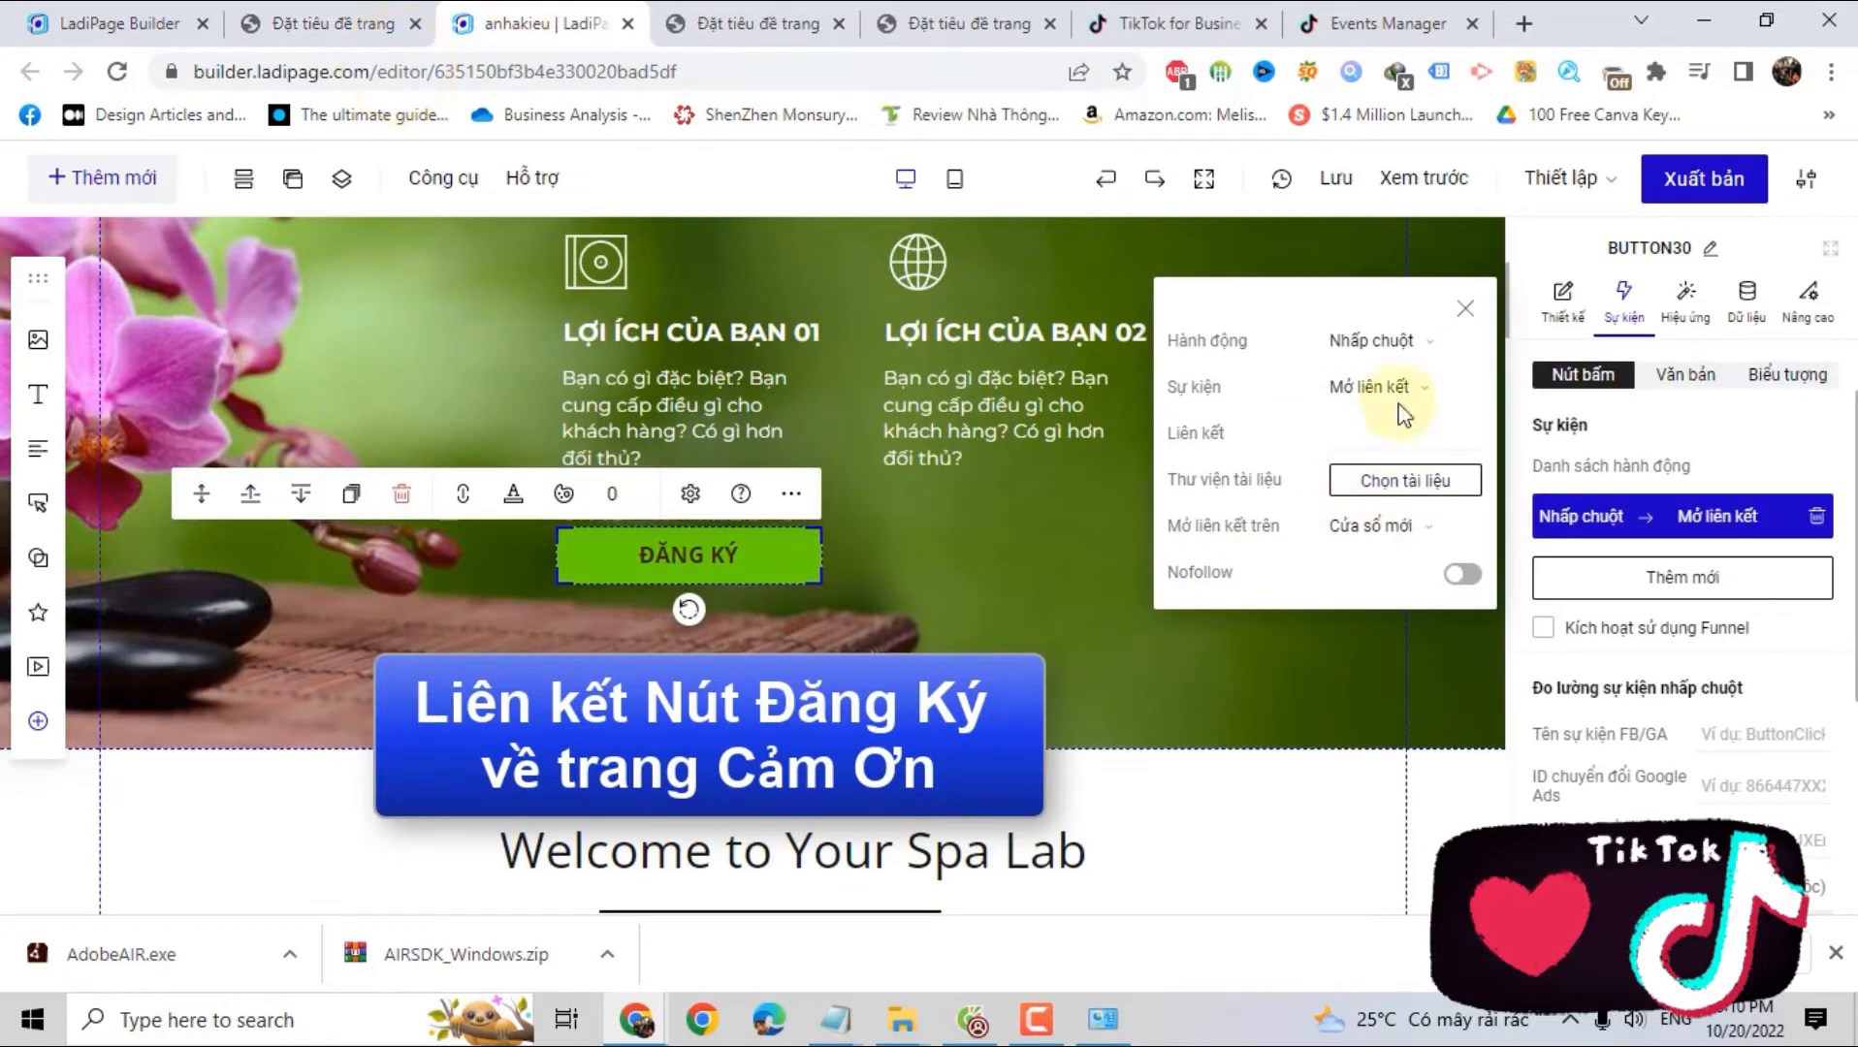
{"action": "right_click", "coordinate": [1373, 434]}
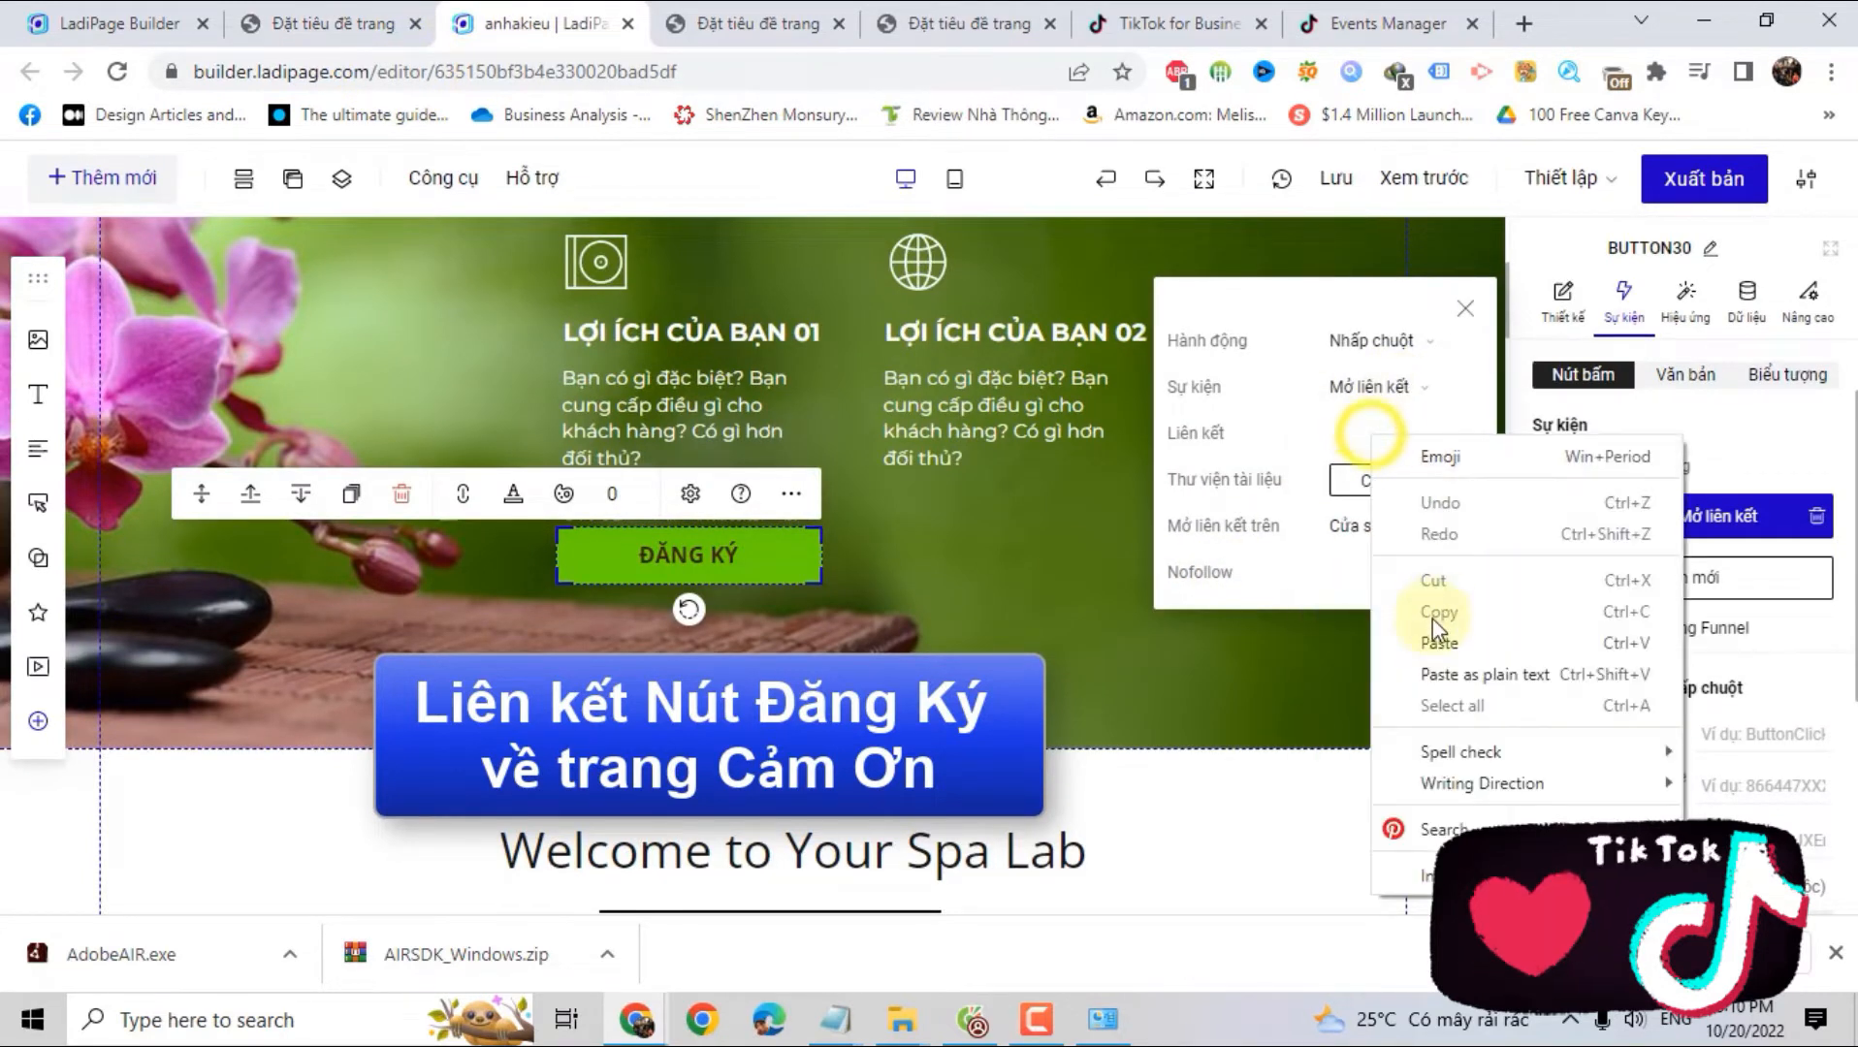
{"action": "left_click", "coordinate": [1432, 617]}
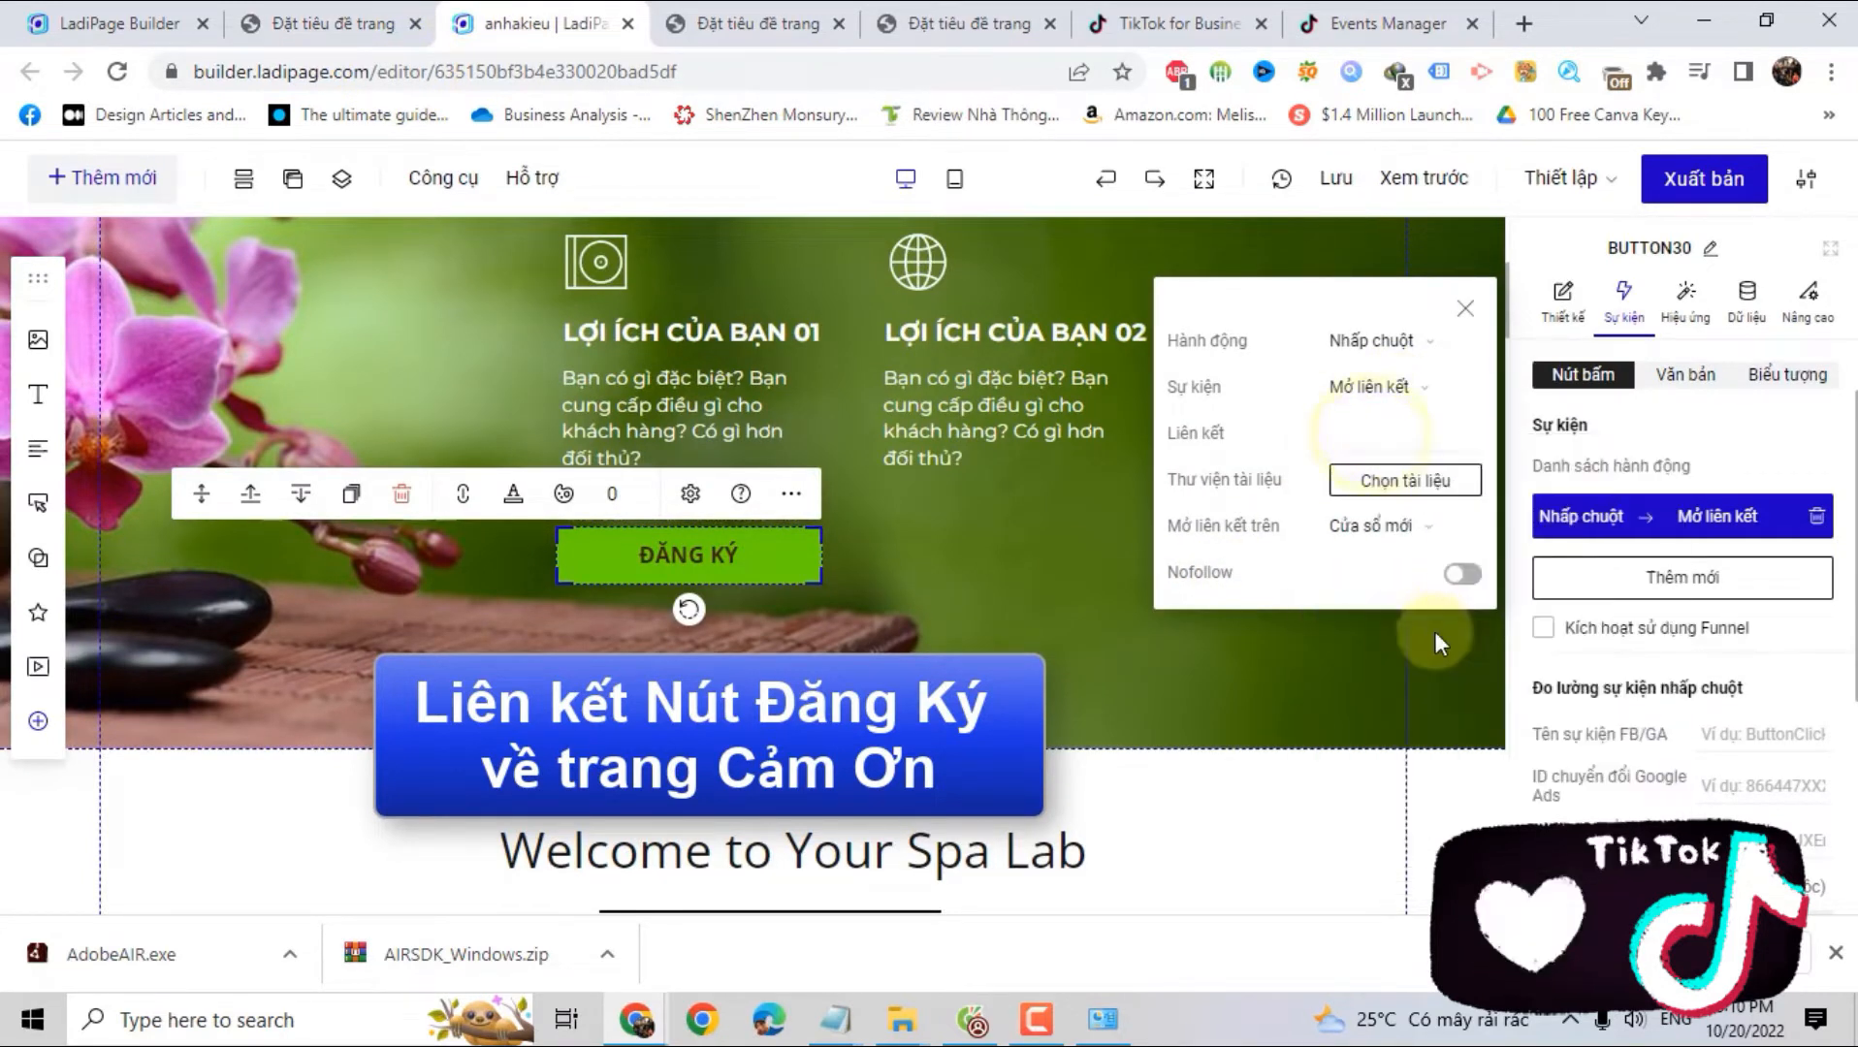
{"action": "left_click", "coordinate": [1687, 184]}
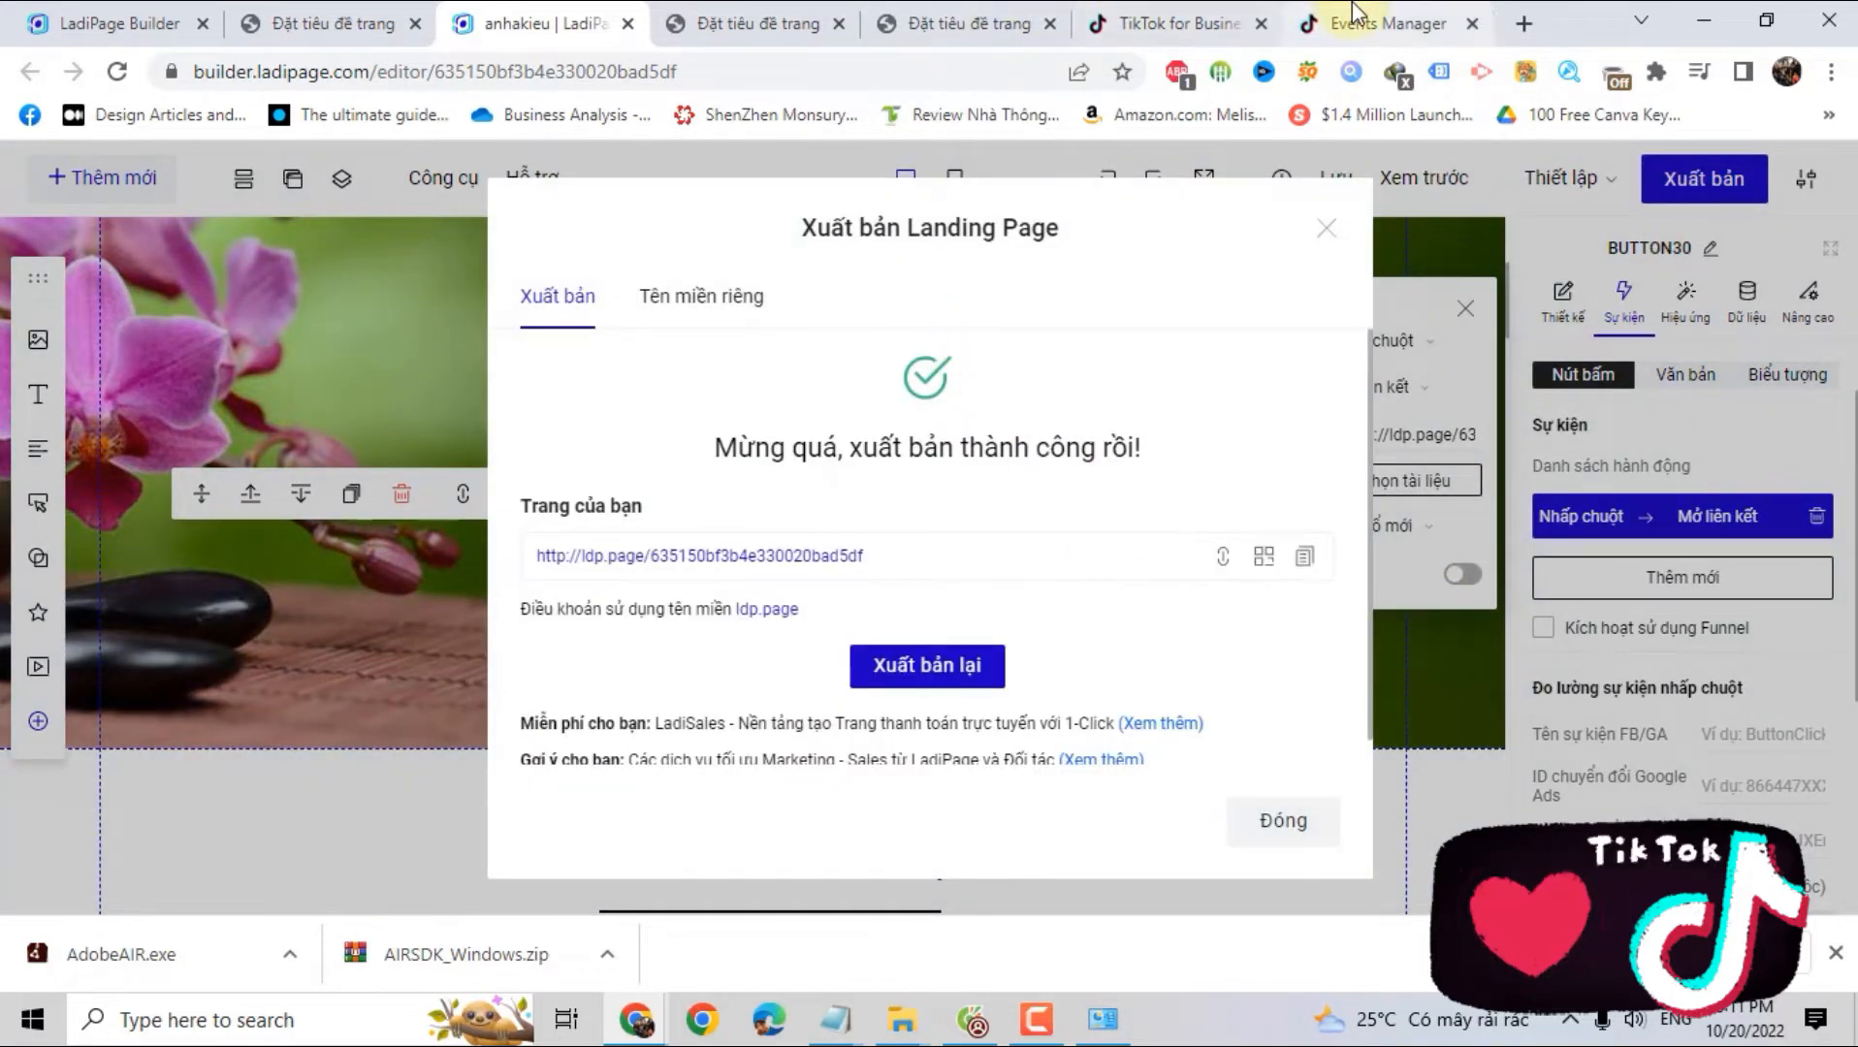
Copy the pixel code again from TikTok Events Manager and return to the LadiPage landing page list
{"action": "left_click", "coordinate": [1377, 24]}
{"action": "left_click", "coordinate": [921, 470]}
{"action": "left_click", "coordinate": [329, 23]}
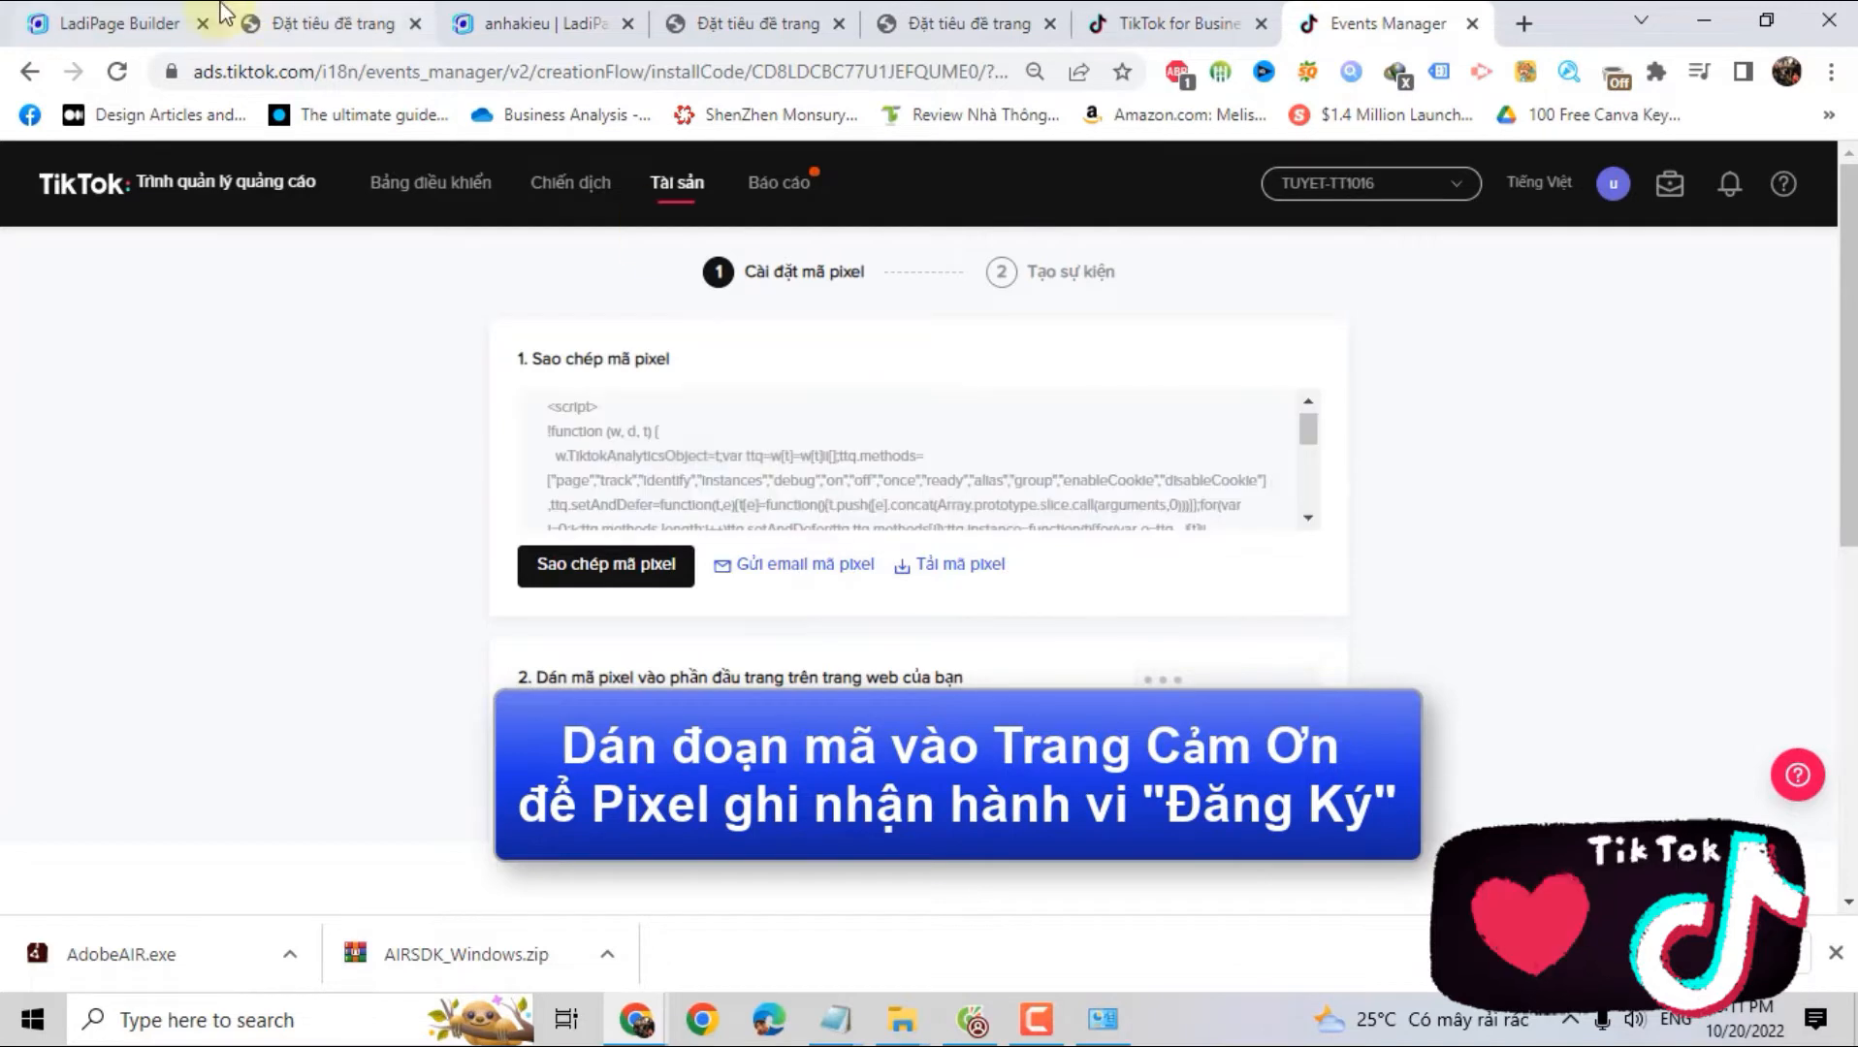
{"action": "left_click", "coordinate": [27, 19]}
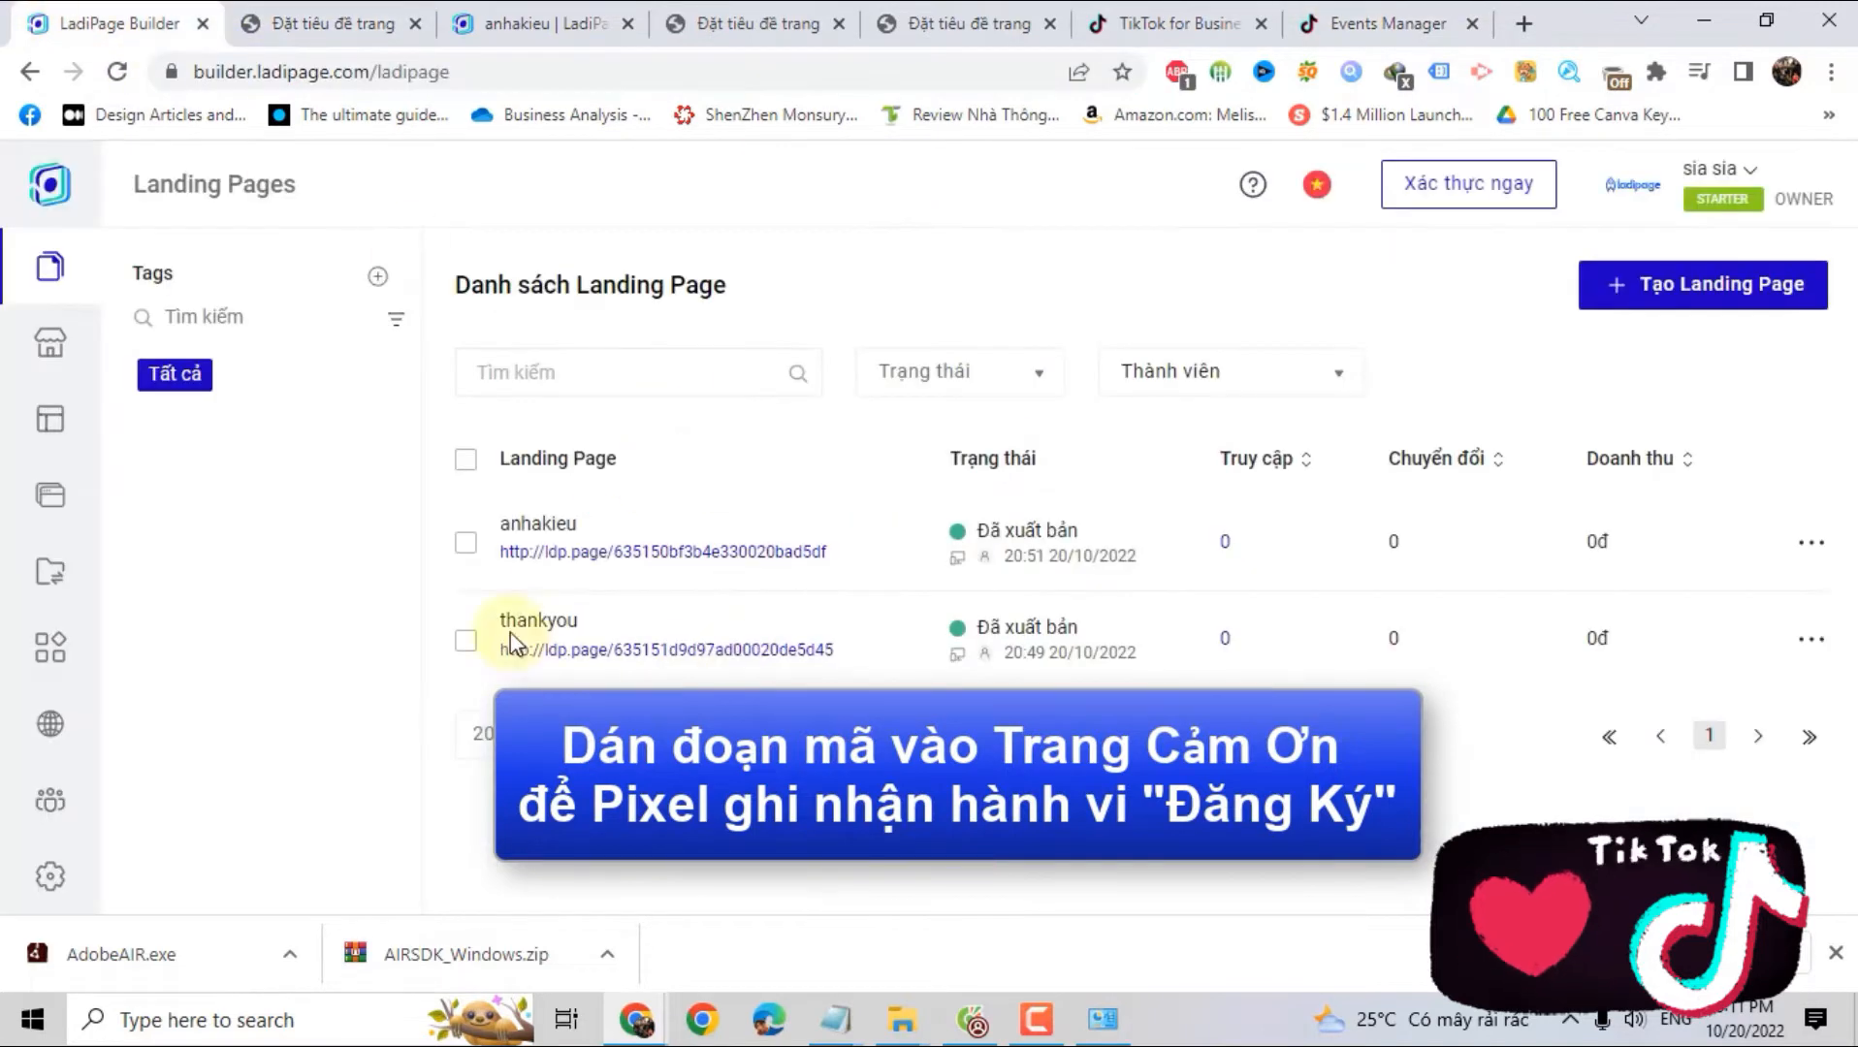
Open the thankyou page in the LadiPage editor and paste the TikTok pixel code before the </head> tag
{"action": "left_click", "coordinate": [1809, 639]}
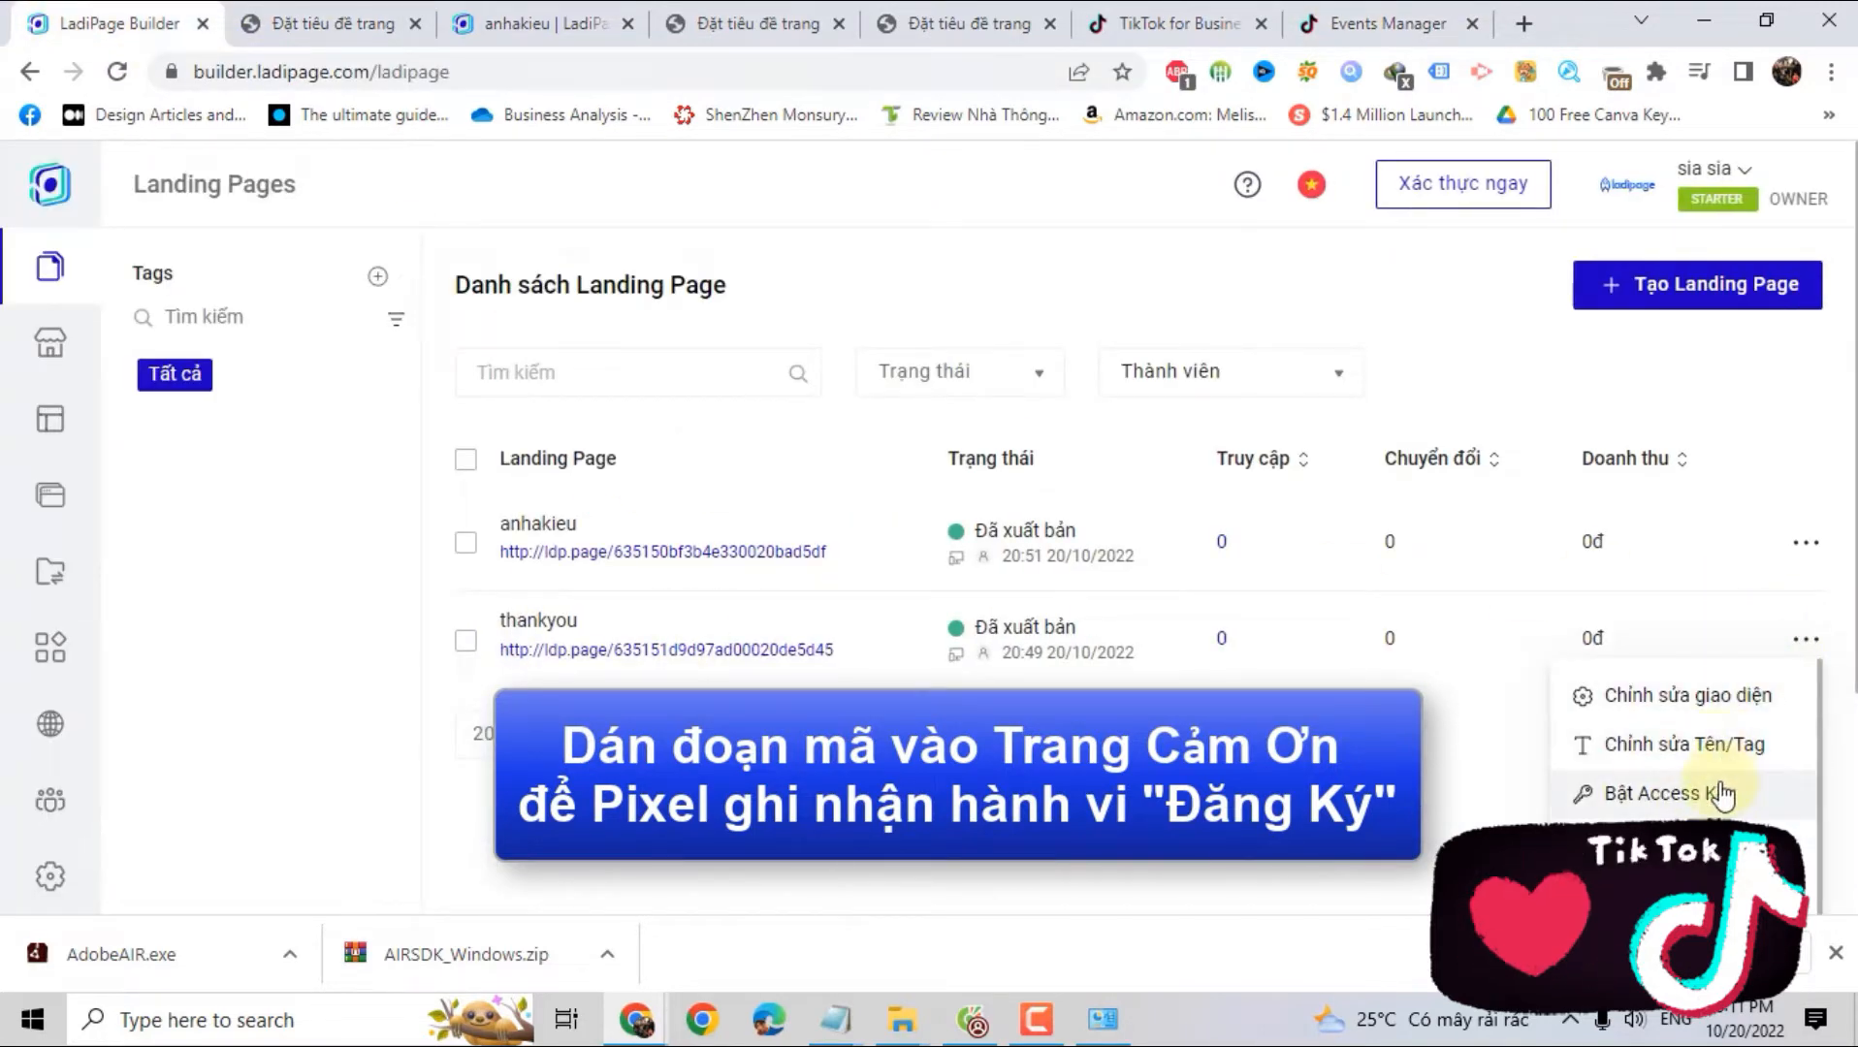
{"action": "left_click", "coordinate": [1697, 695]}
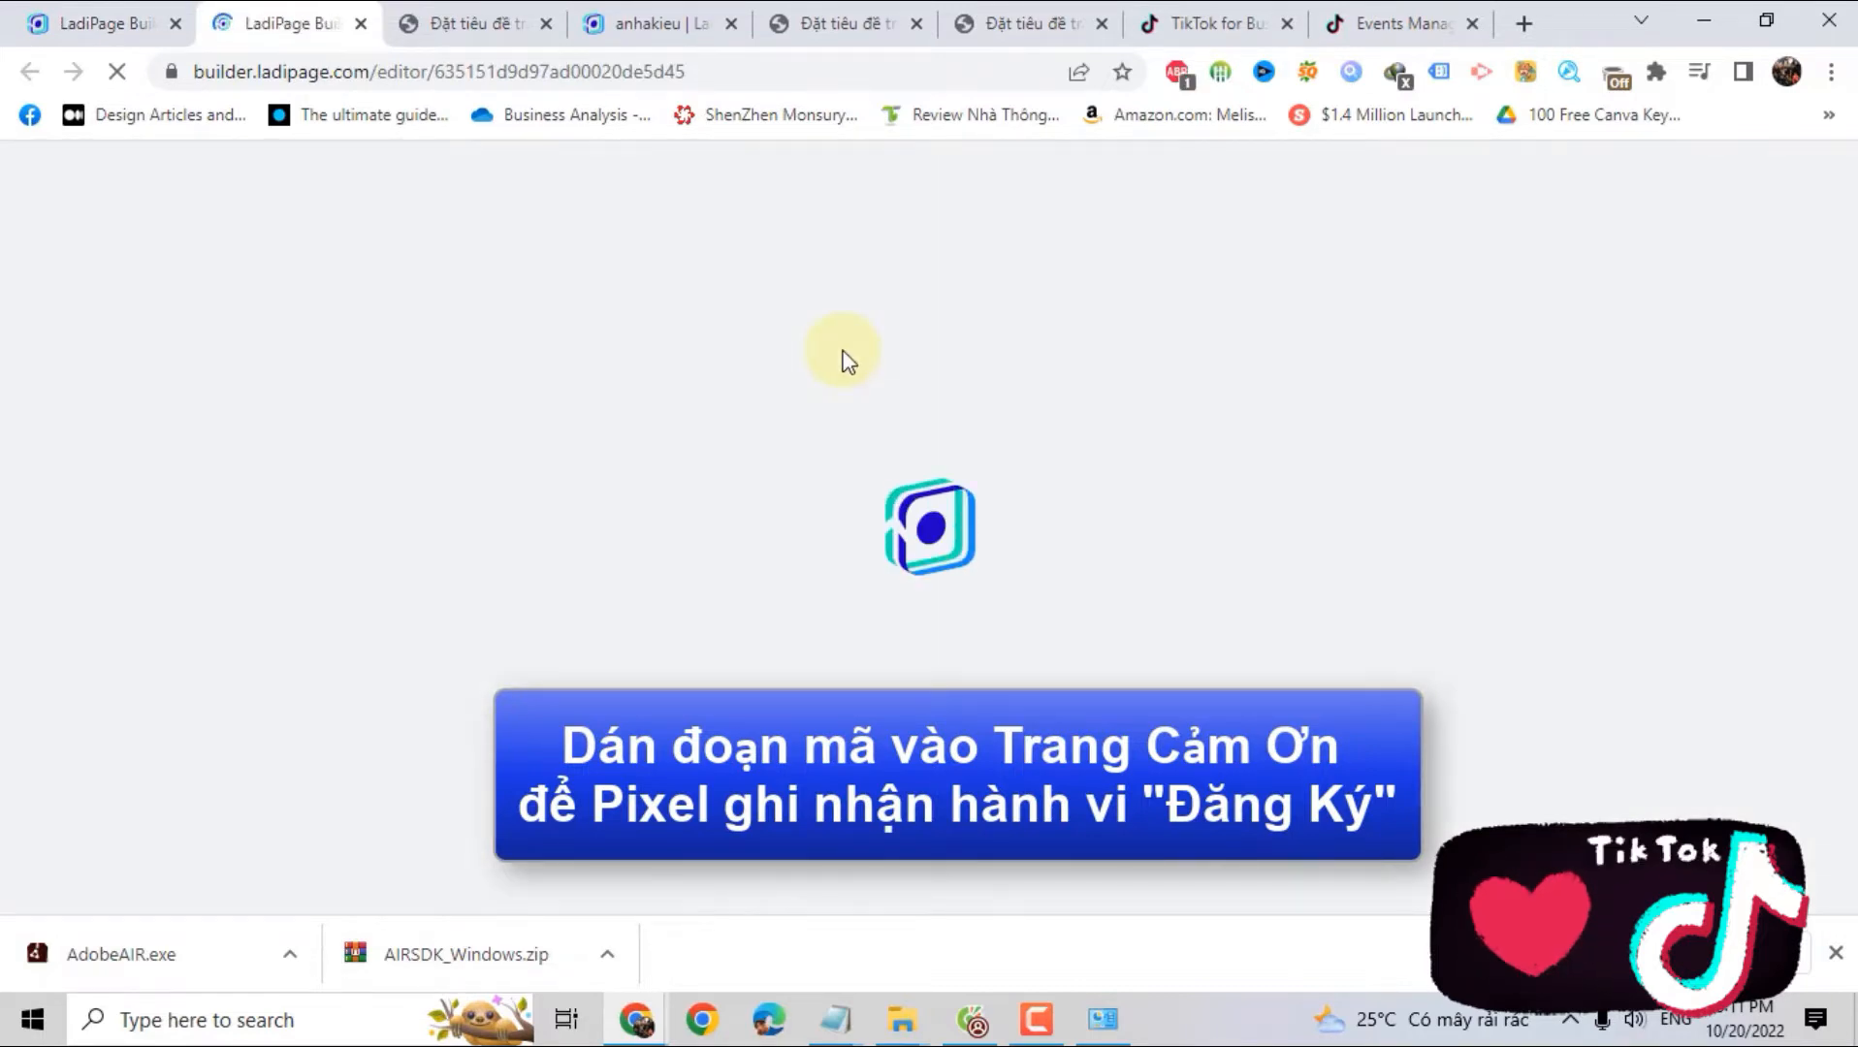
{"action": "left_click", "coordinate": [1648, 415]}
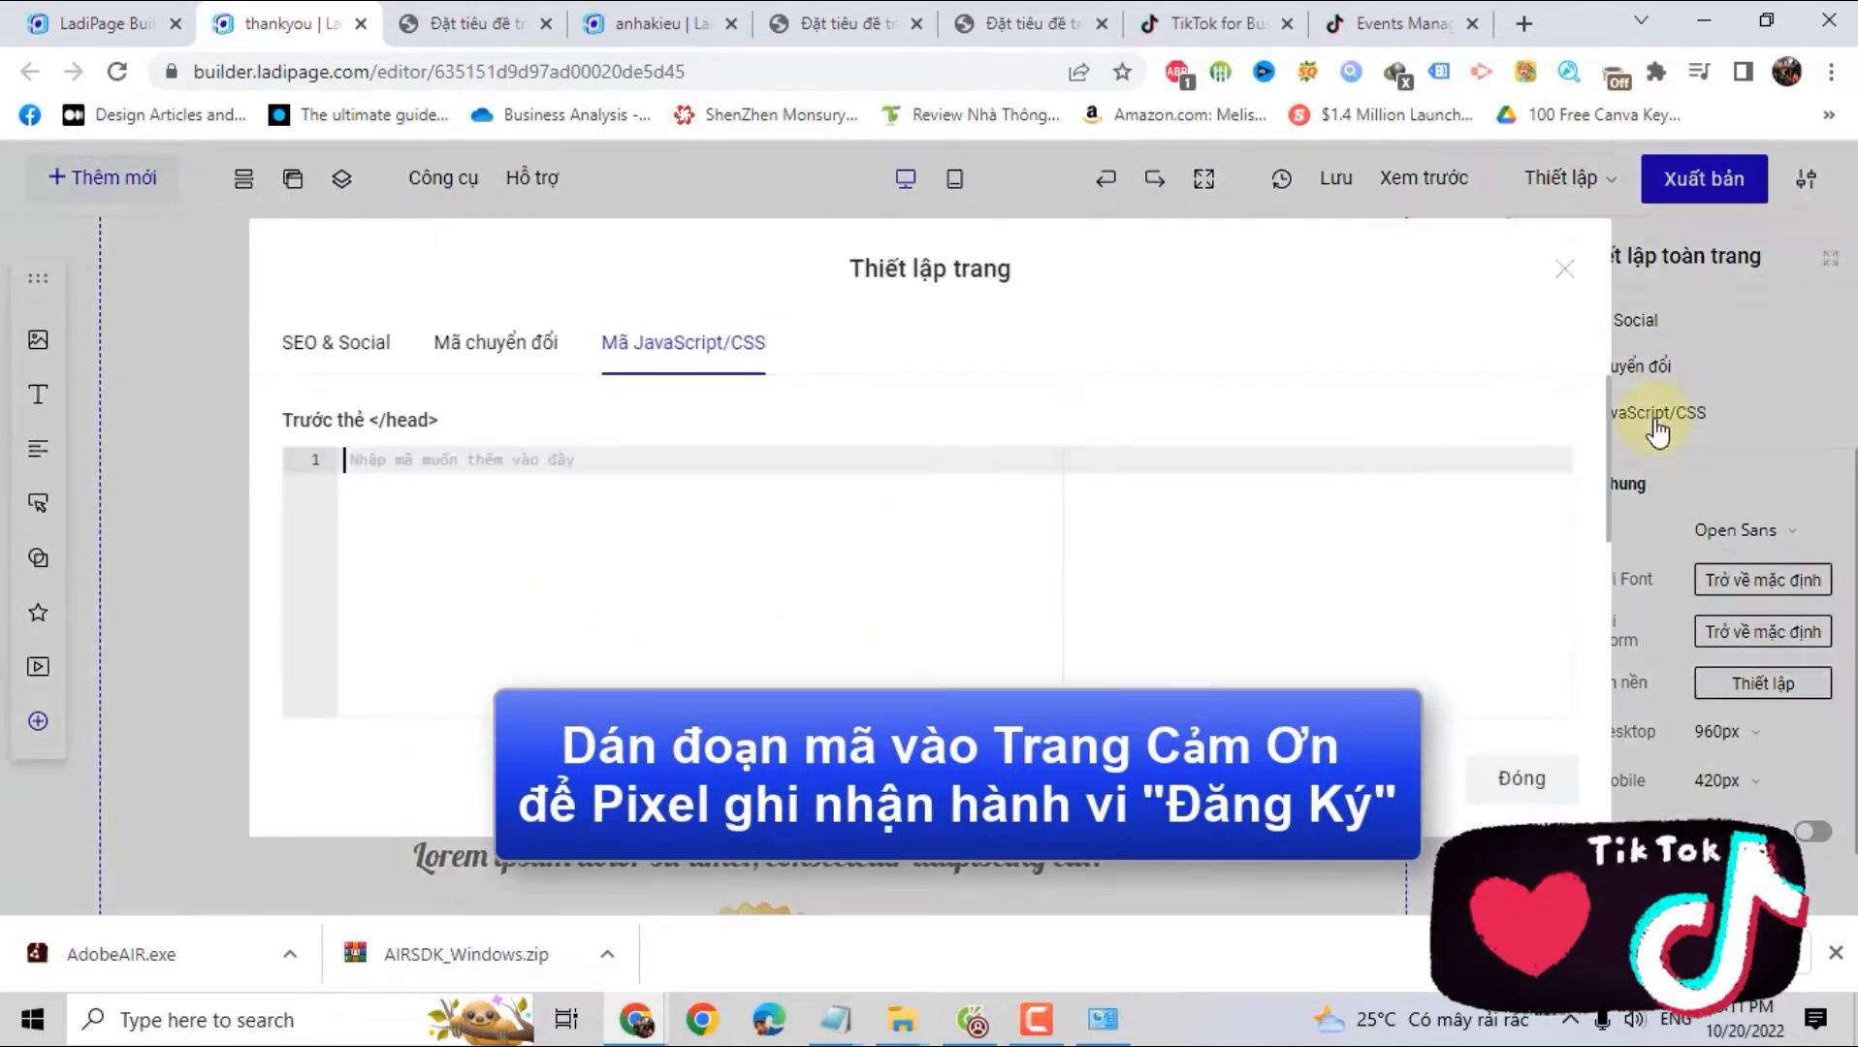
{"action": "right_click", "coordinate": [640, 457]}
{"action": "left_click", "coordinate": [746, 663]}
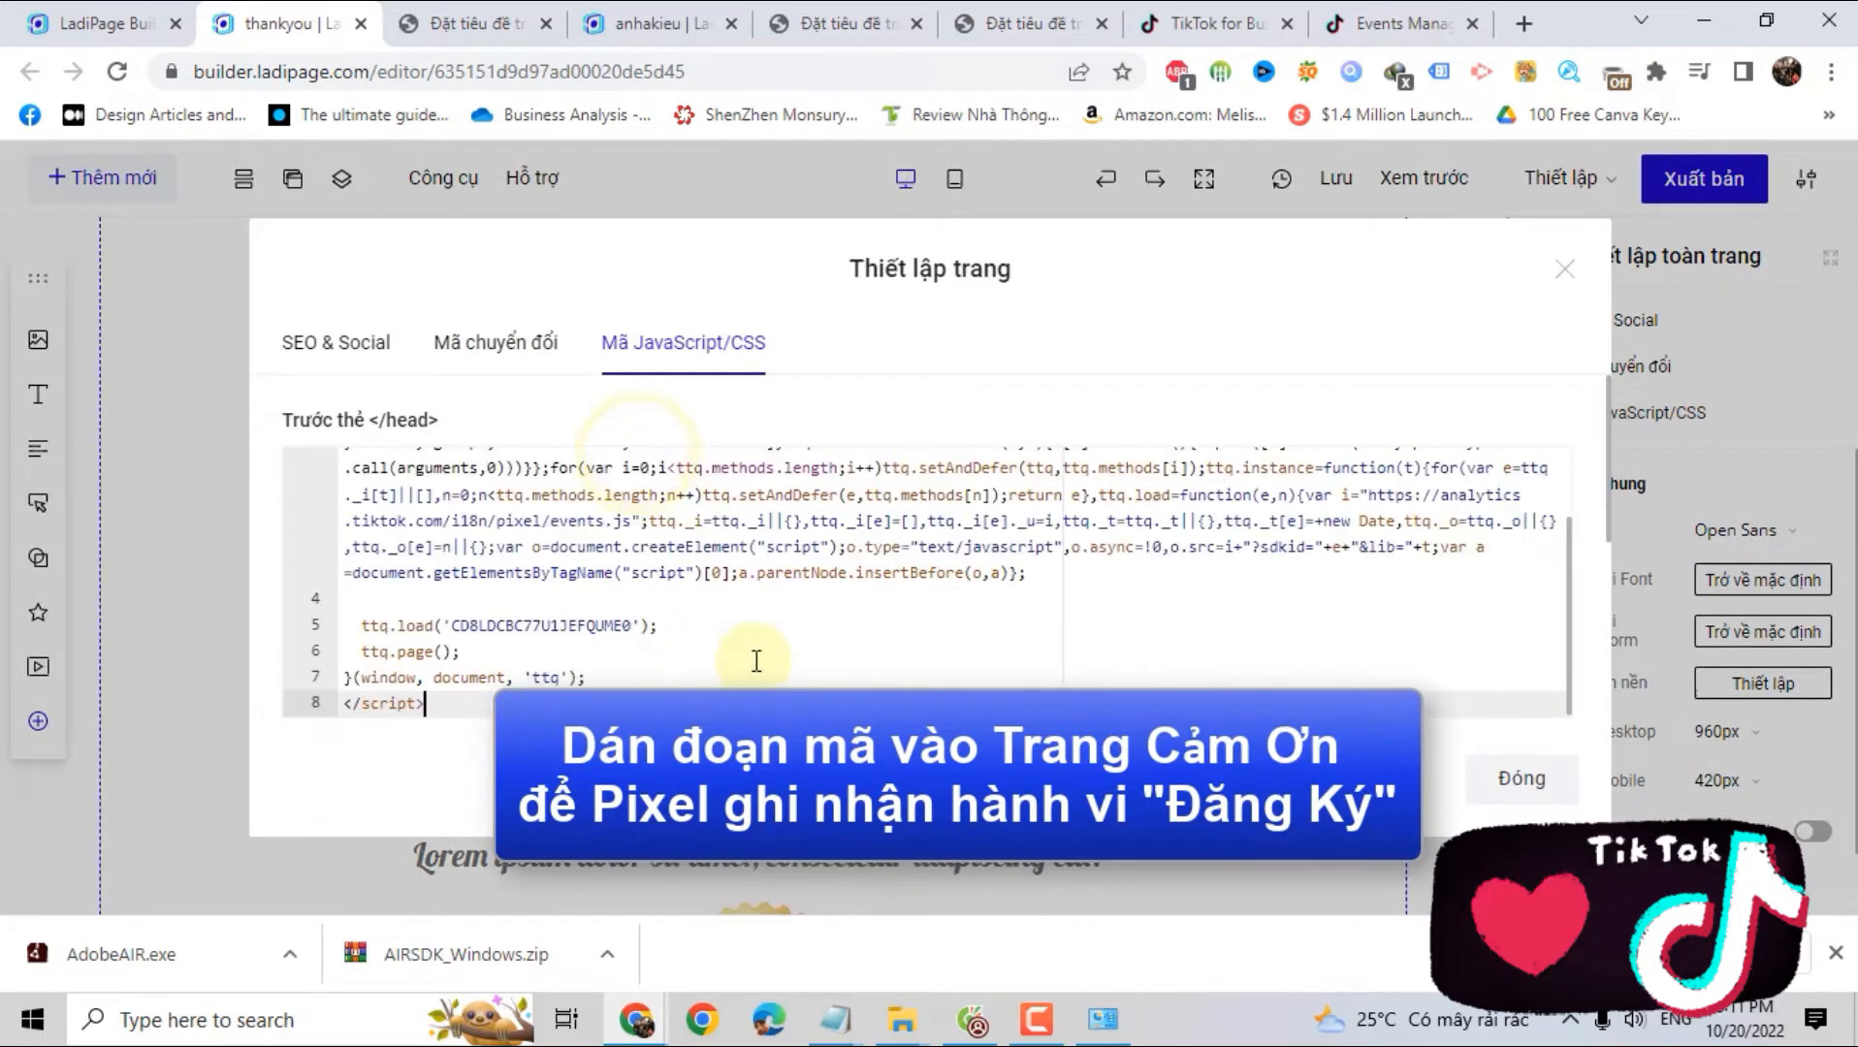
Close the page settings, publish the thankyou page, and close the thankyou and anhakieu editor tabs
{"action": "left_click", "coordinate": [1522, 781]}
{"action": "left_click", "coordinate": [1702, 177]}
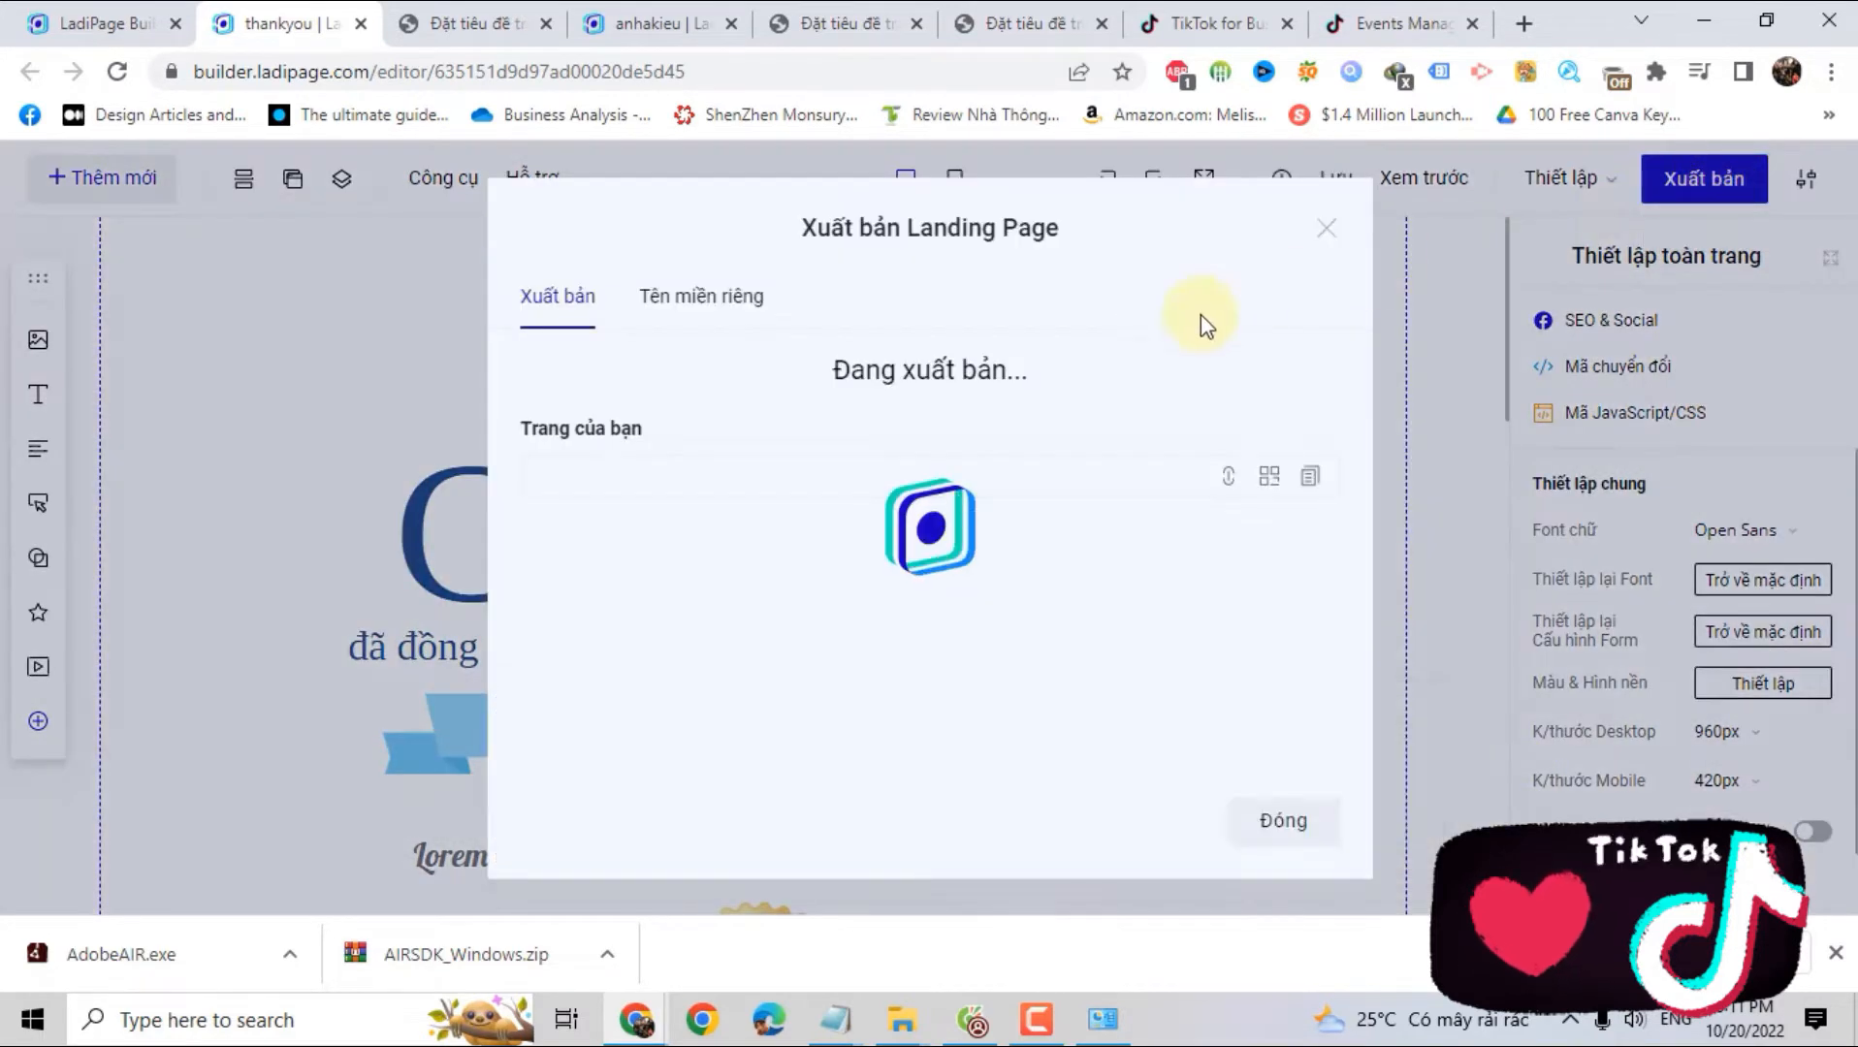
{"action": "left_click", "coordinate": [361, 25]}
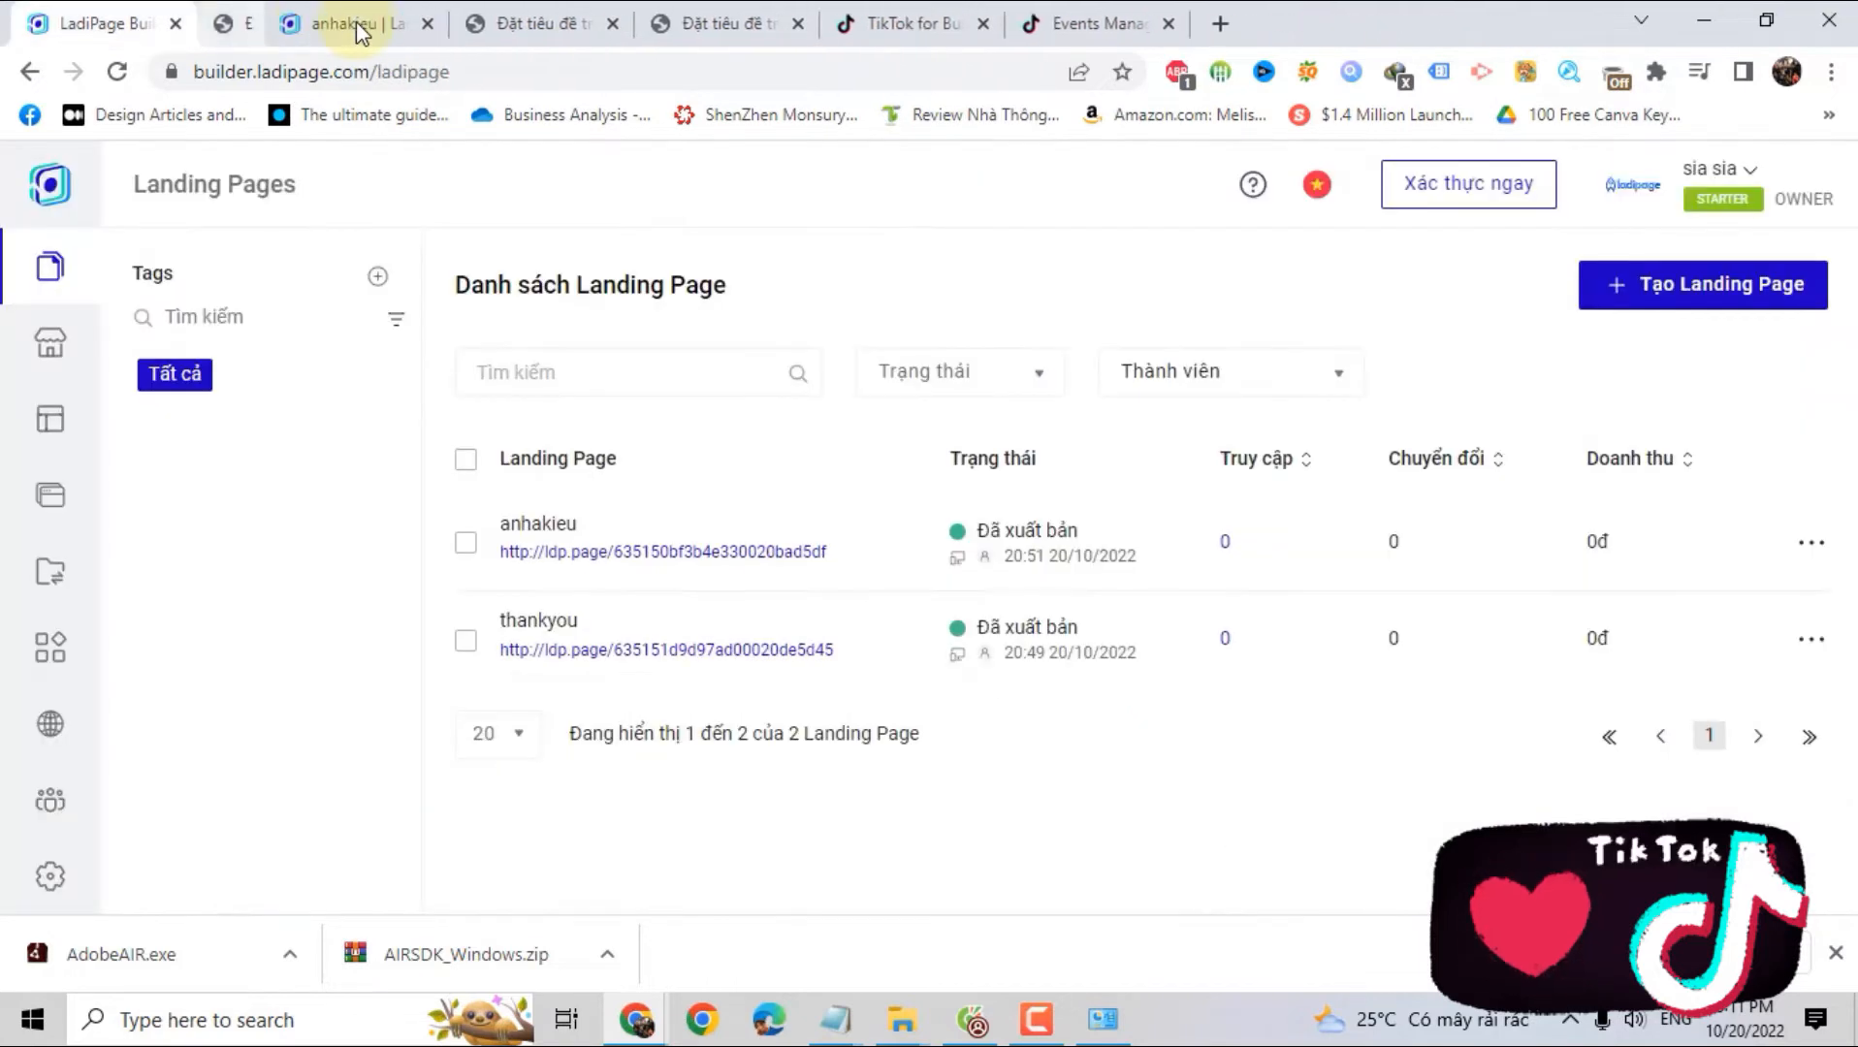
{"action": "left_click", "coordinate": [360, 25]}
Switch to TikTok Events Manager, continue from pixel installation to event creation and add a URL keyword event (Nhập từ khóa URL)
{"action": "left_click", "coordinate": [788, 22]}
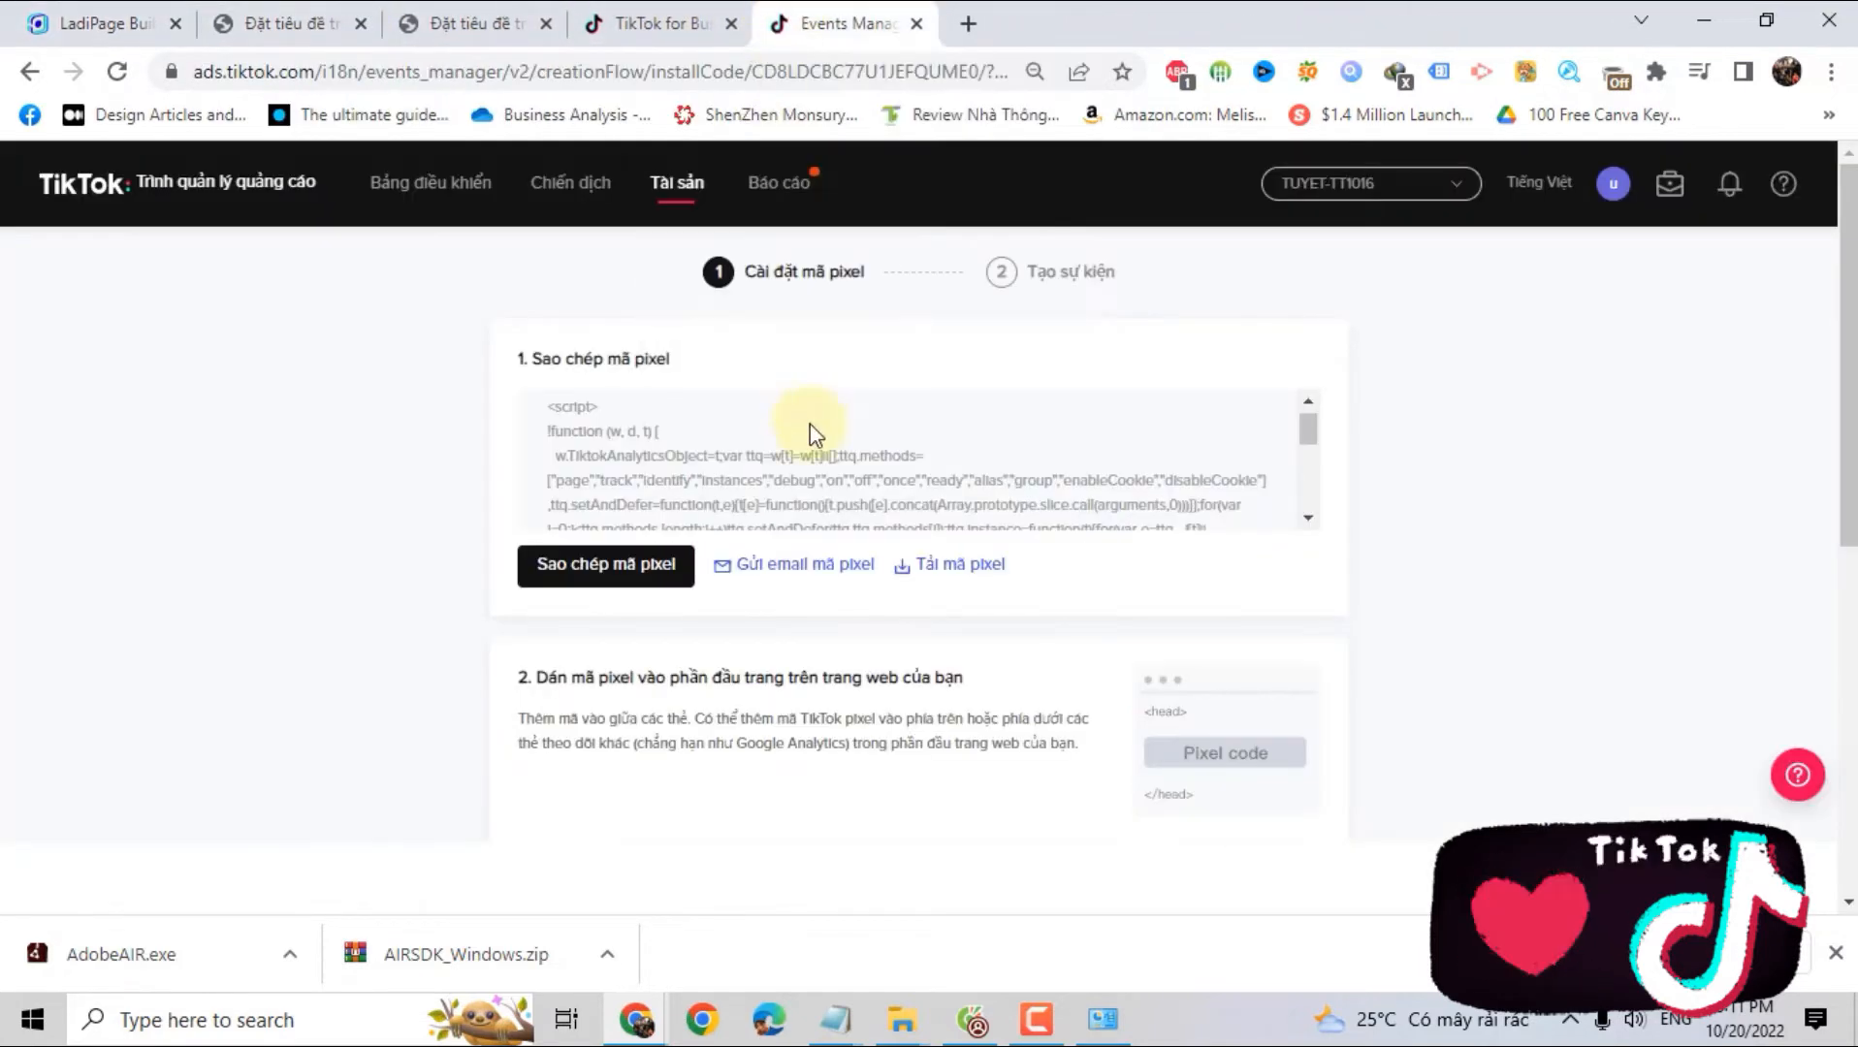
{"action": "scroll", "coordinate": [881, 548], "scroll_direction": "down", "scroll_amount": 3}
{"action": "scroll", "coordinate": [881, 548], "scroll_direction": "down", "scroll_amount": 6}
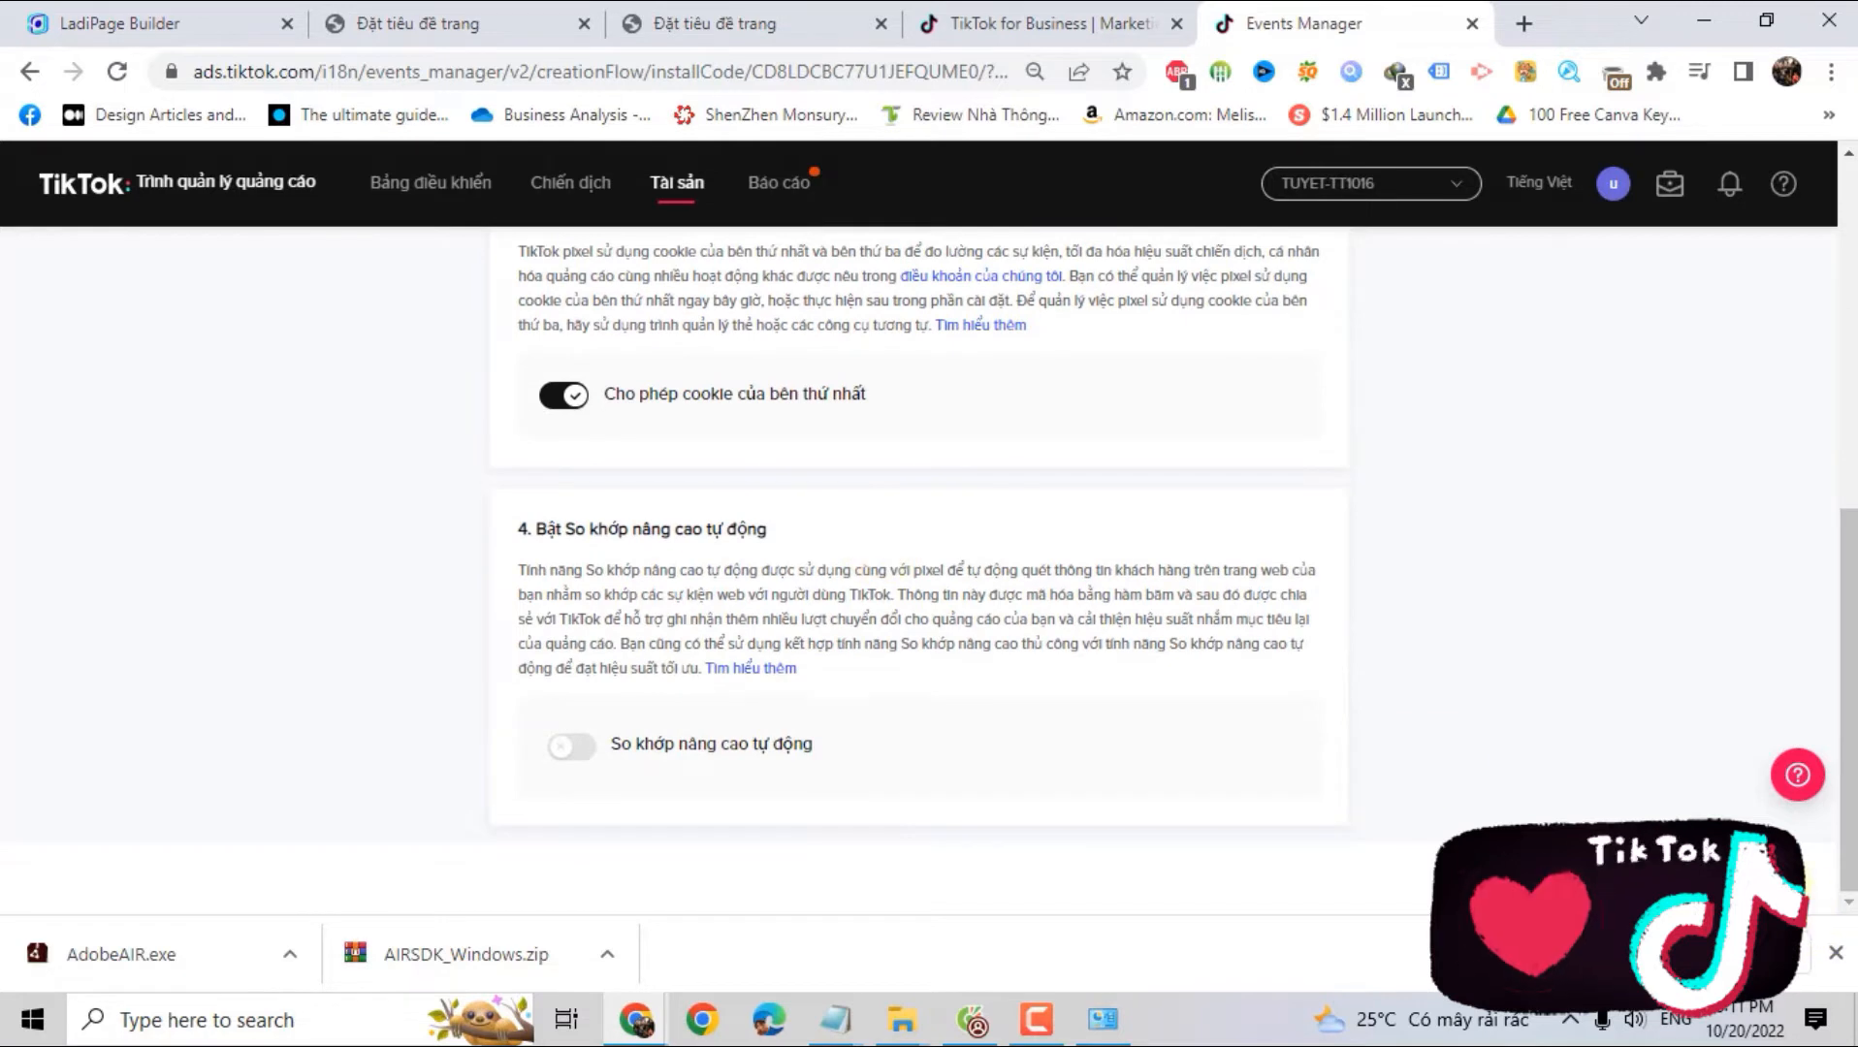
{"action": "left_click", "coordinate": [1735, 877]}
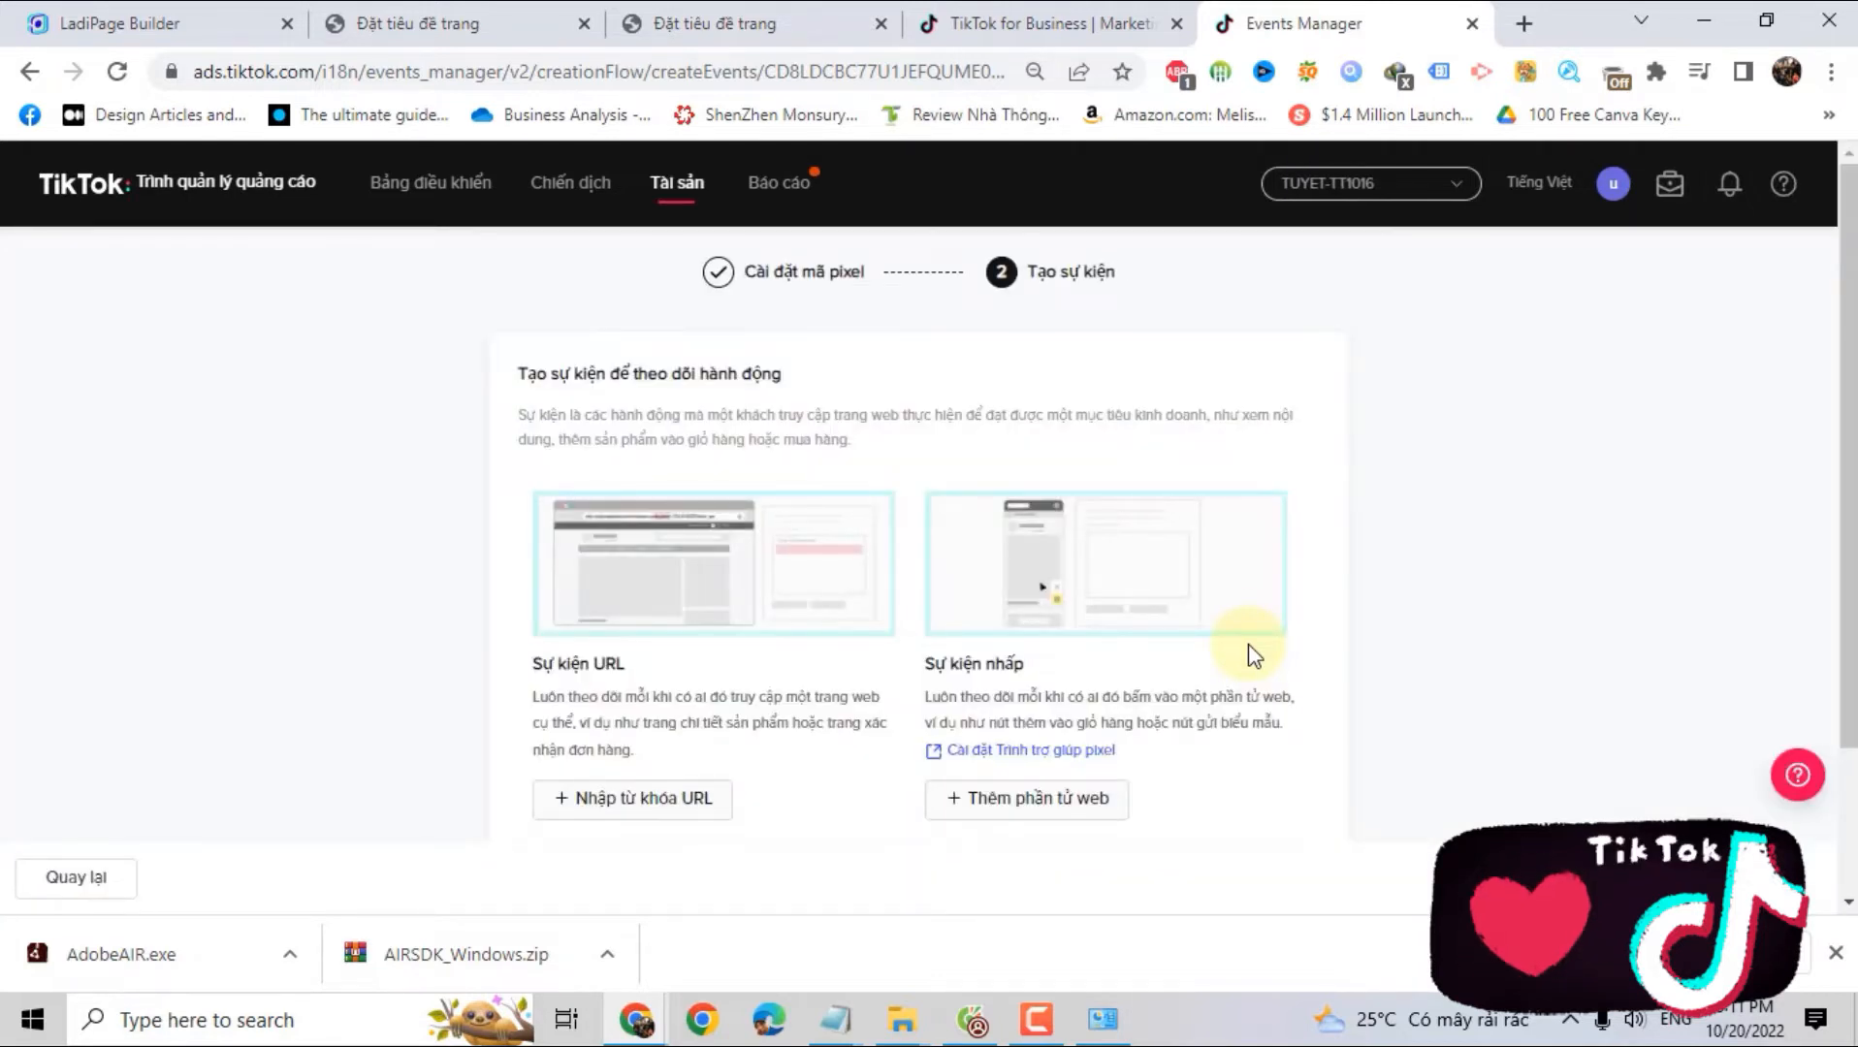
{"action": "left_click", "coordinate": [627, 805]}
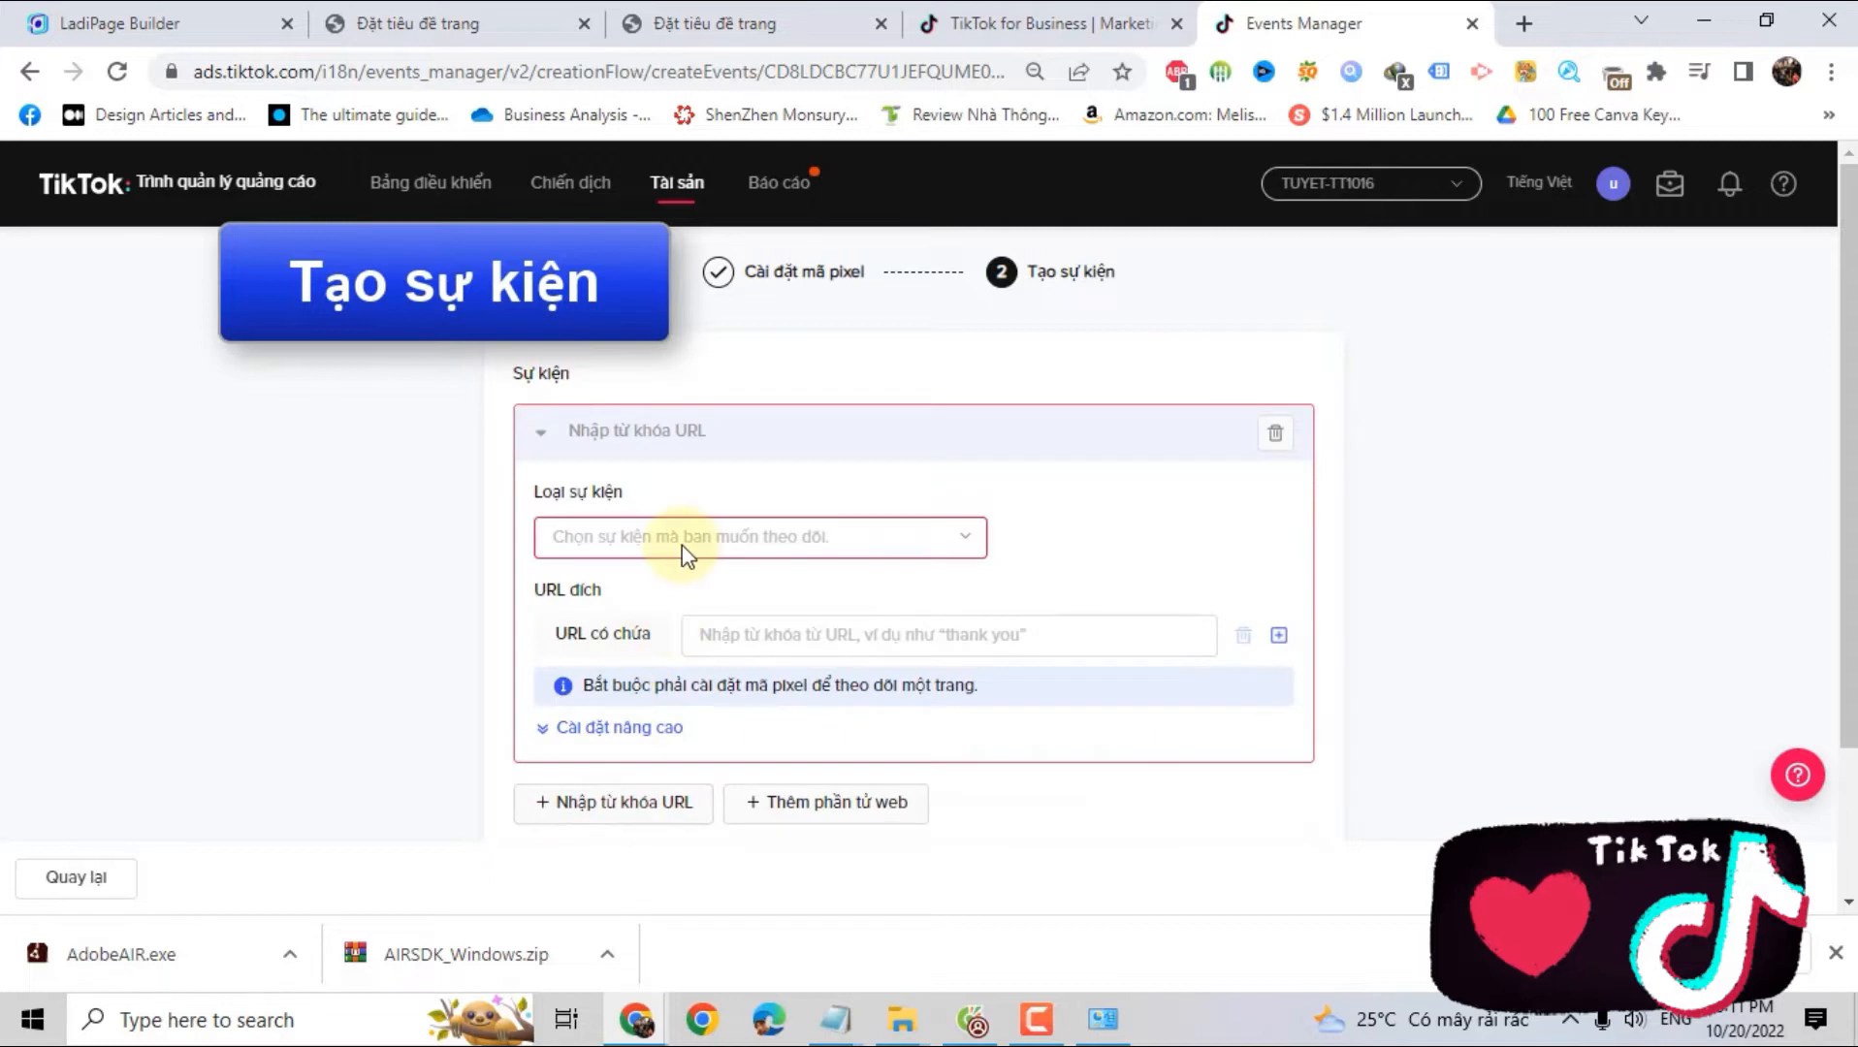
Set the event type of the new URL keyword event to Xem nội dung
{"action": "left_click", "coordinate": [645, 538]}
{"action": "scroll", "coordinate": [648, 679], "scroll_direction": "down", "scroll_amount": 5}
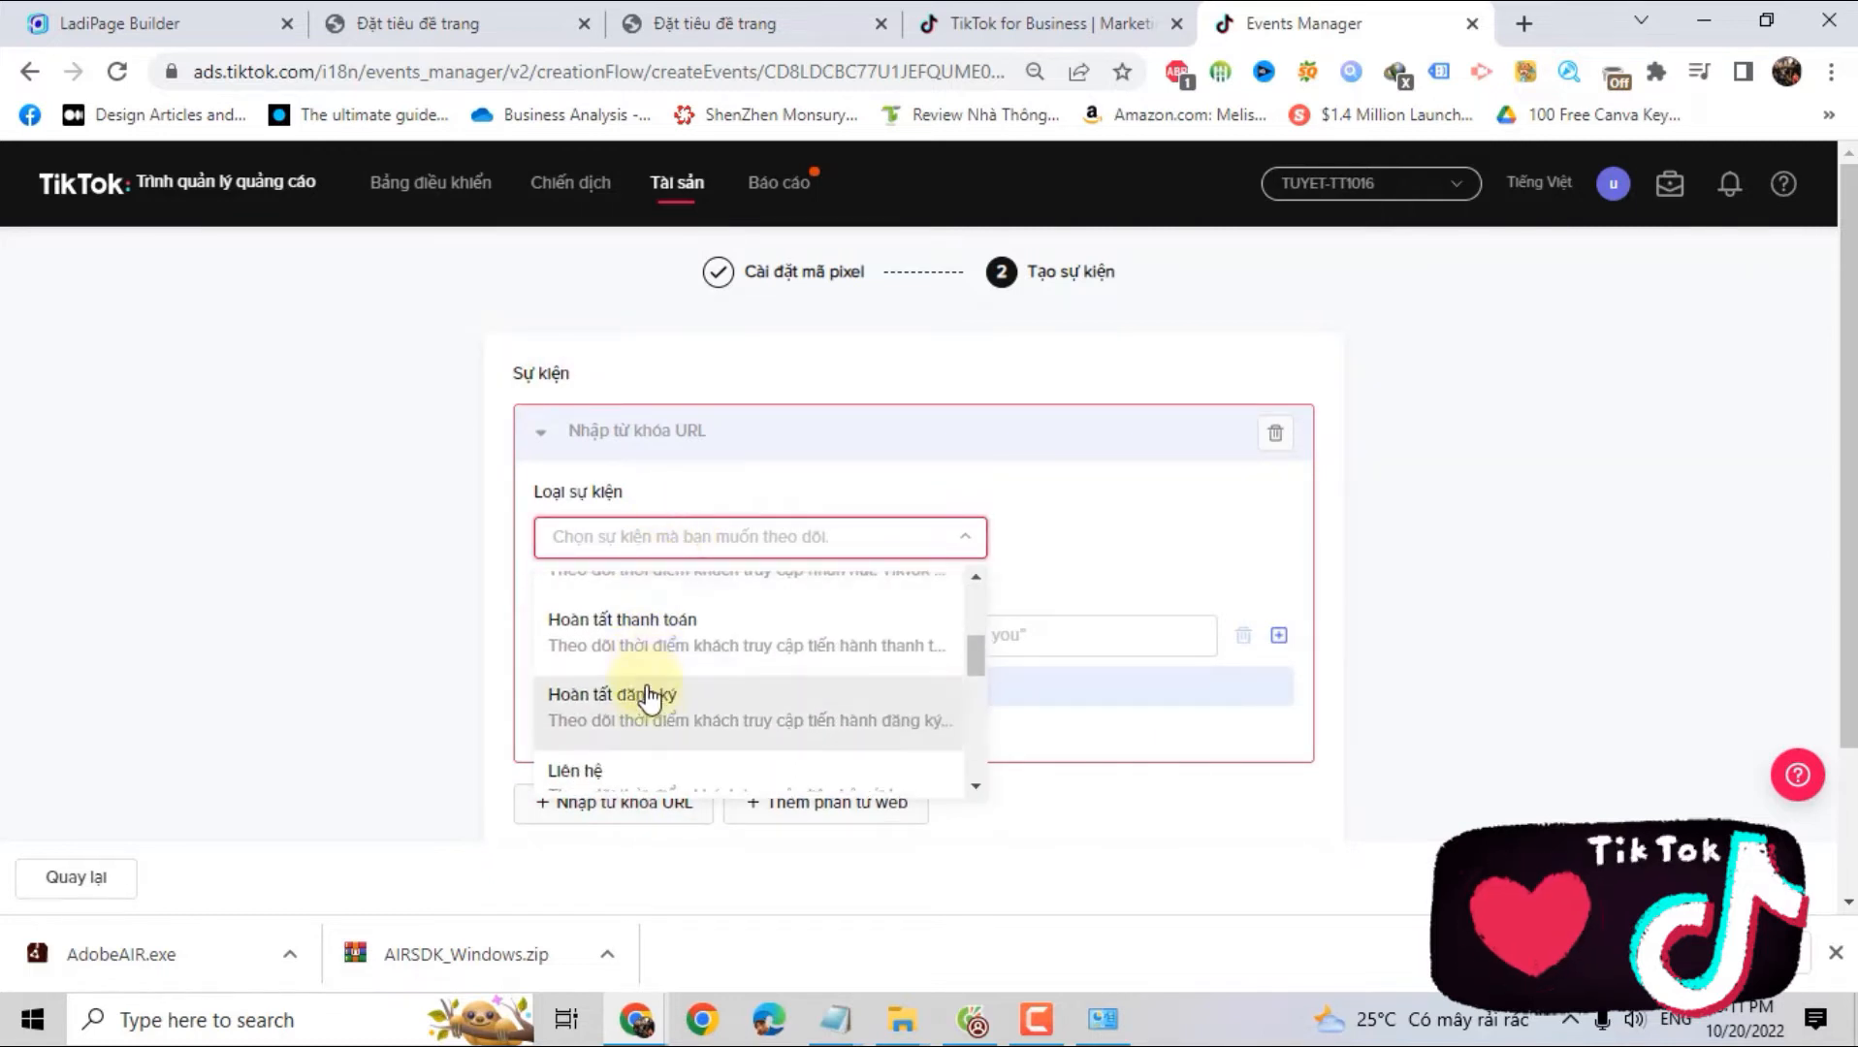
{"action": "scroll", "coordinate": [654, 691], "scroll_direction": "down", "scroll_amount": 5}
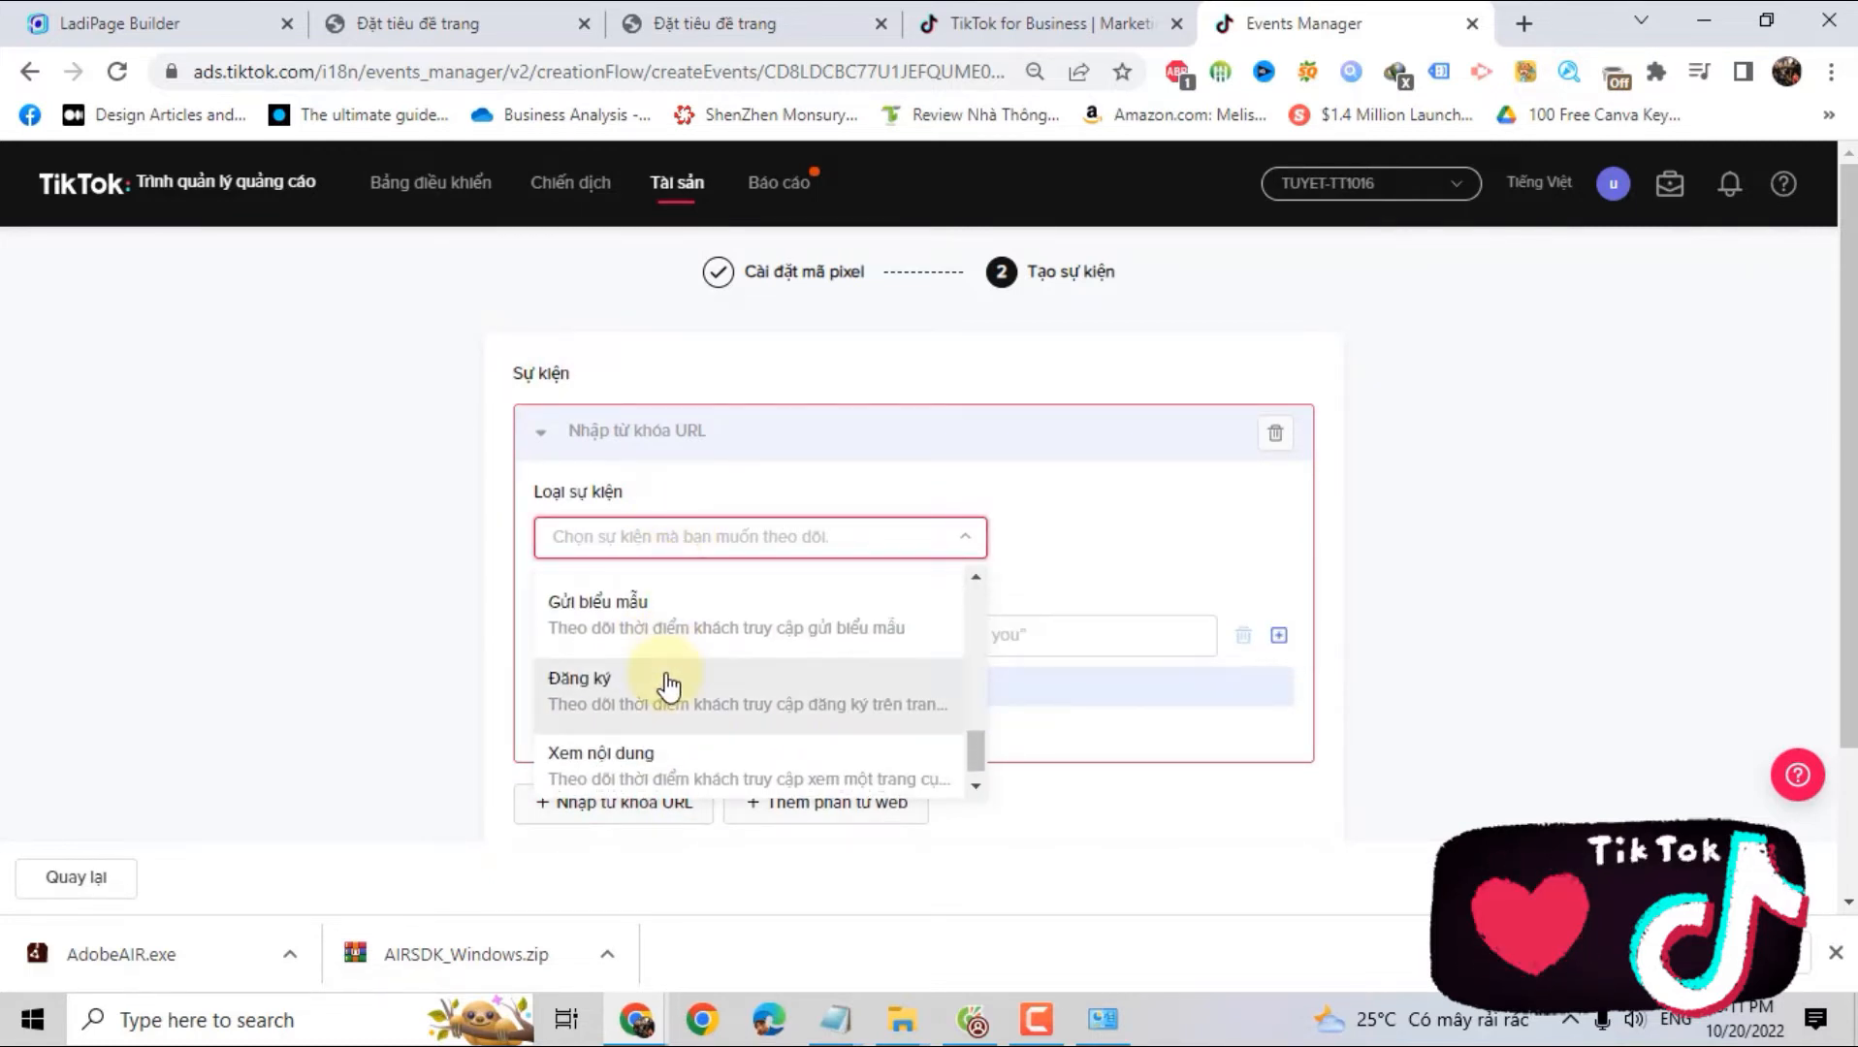
{"action": "scroll", "coordinate": [668, 685], "scroll_direction": "down", "scroll_amount": 2}
{"action": "left_click", "coordinate": [676, 611]}
Copy the published anhakieu page URL and paste it as the target URL of the Xem nội dung event
{"action": "left_click", "coordinate": [758, 500]}
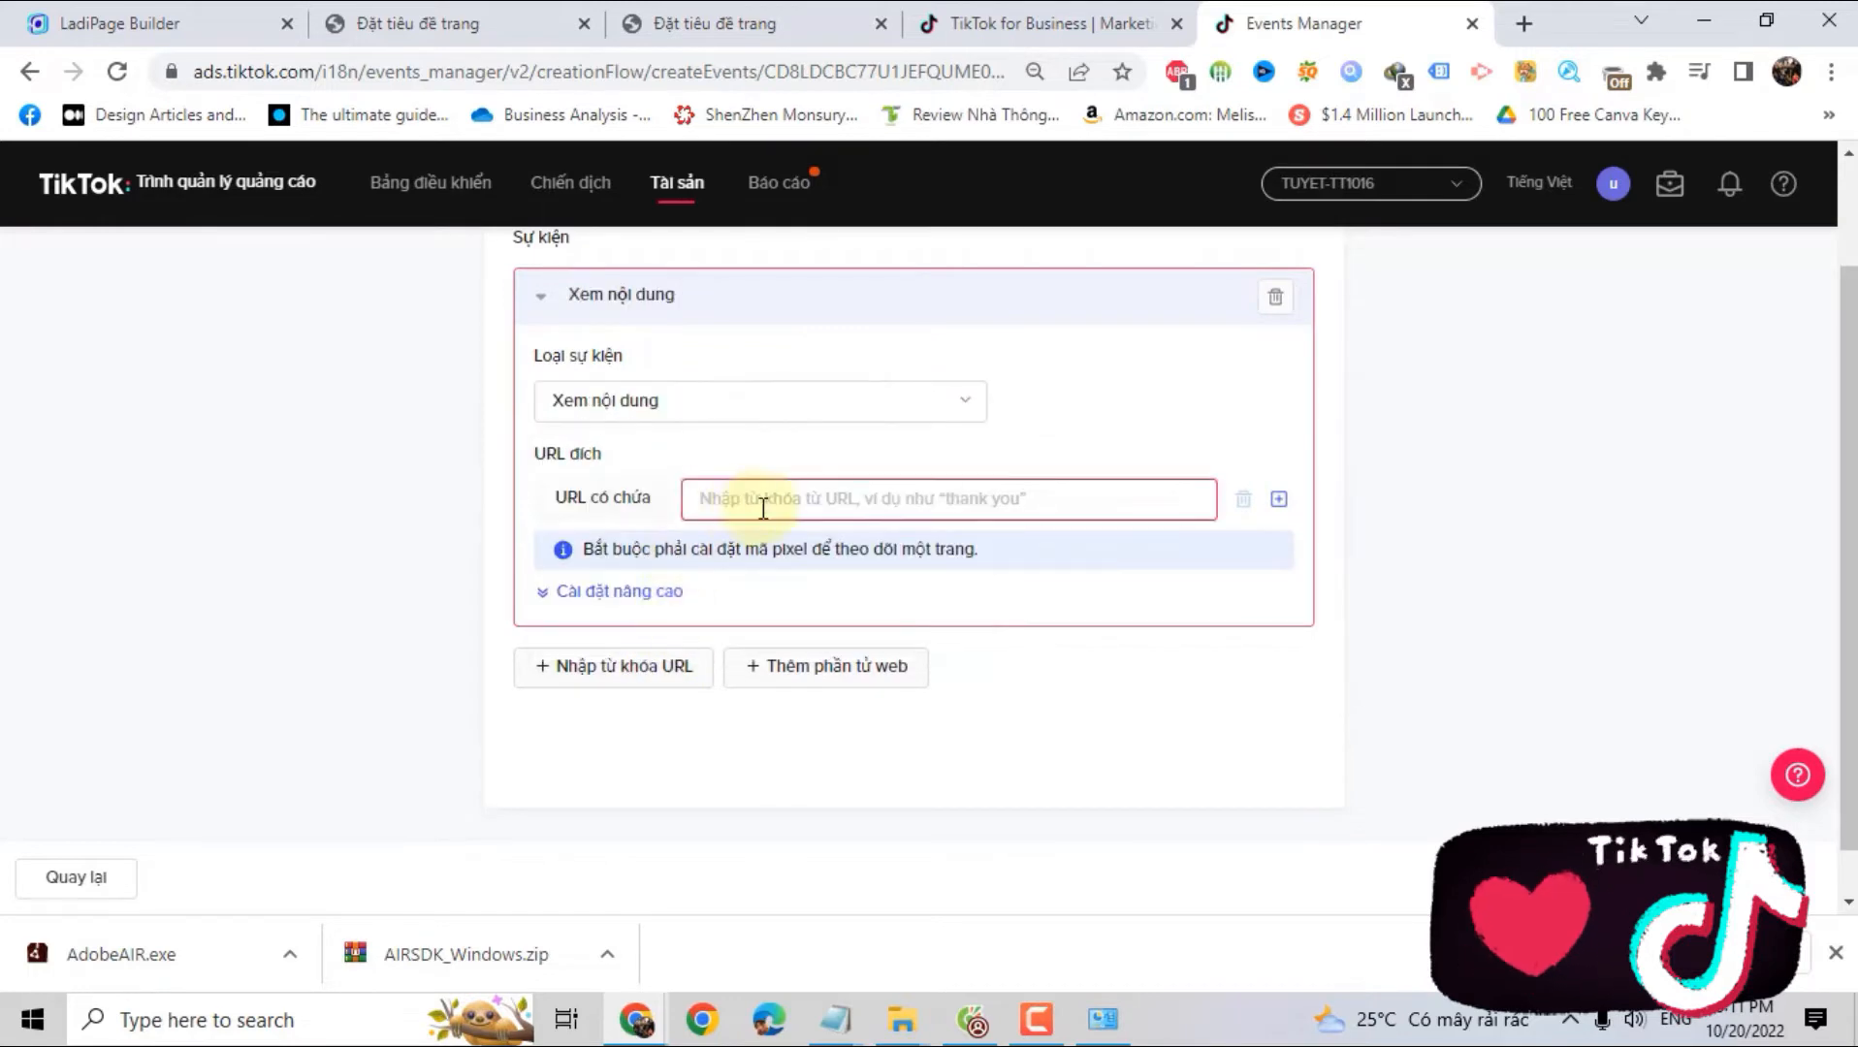
{"action": "left_click", "coordinate": [705, 21]}
{"action": "left_click", "coordinate": [643, 71]}
{"action": "right_click", "coordinate": [643, 71]}
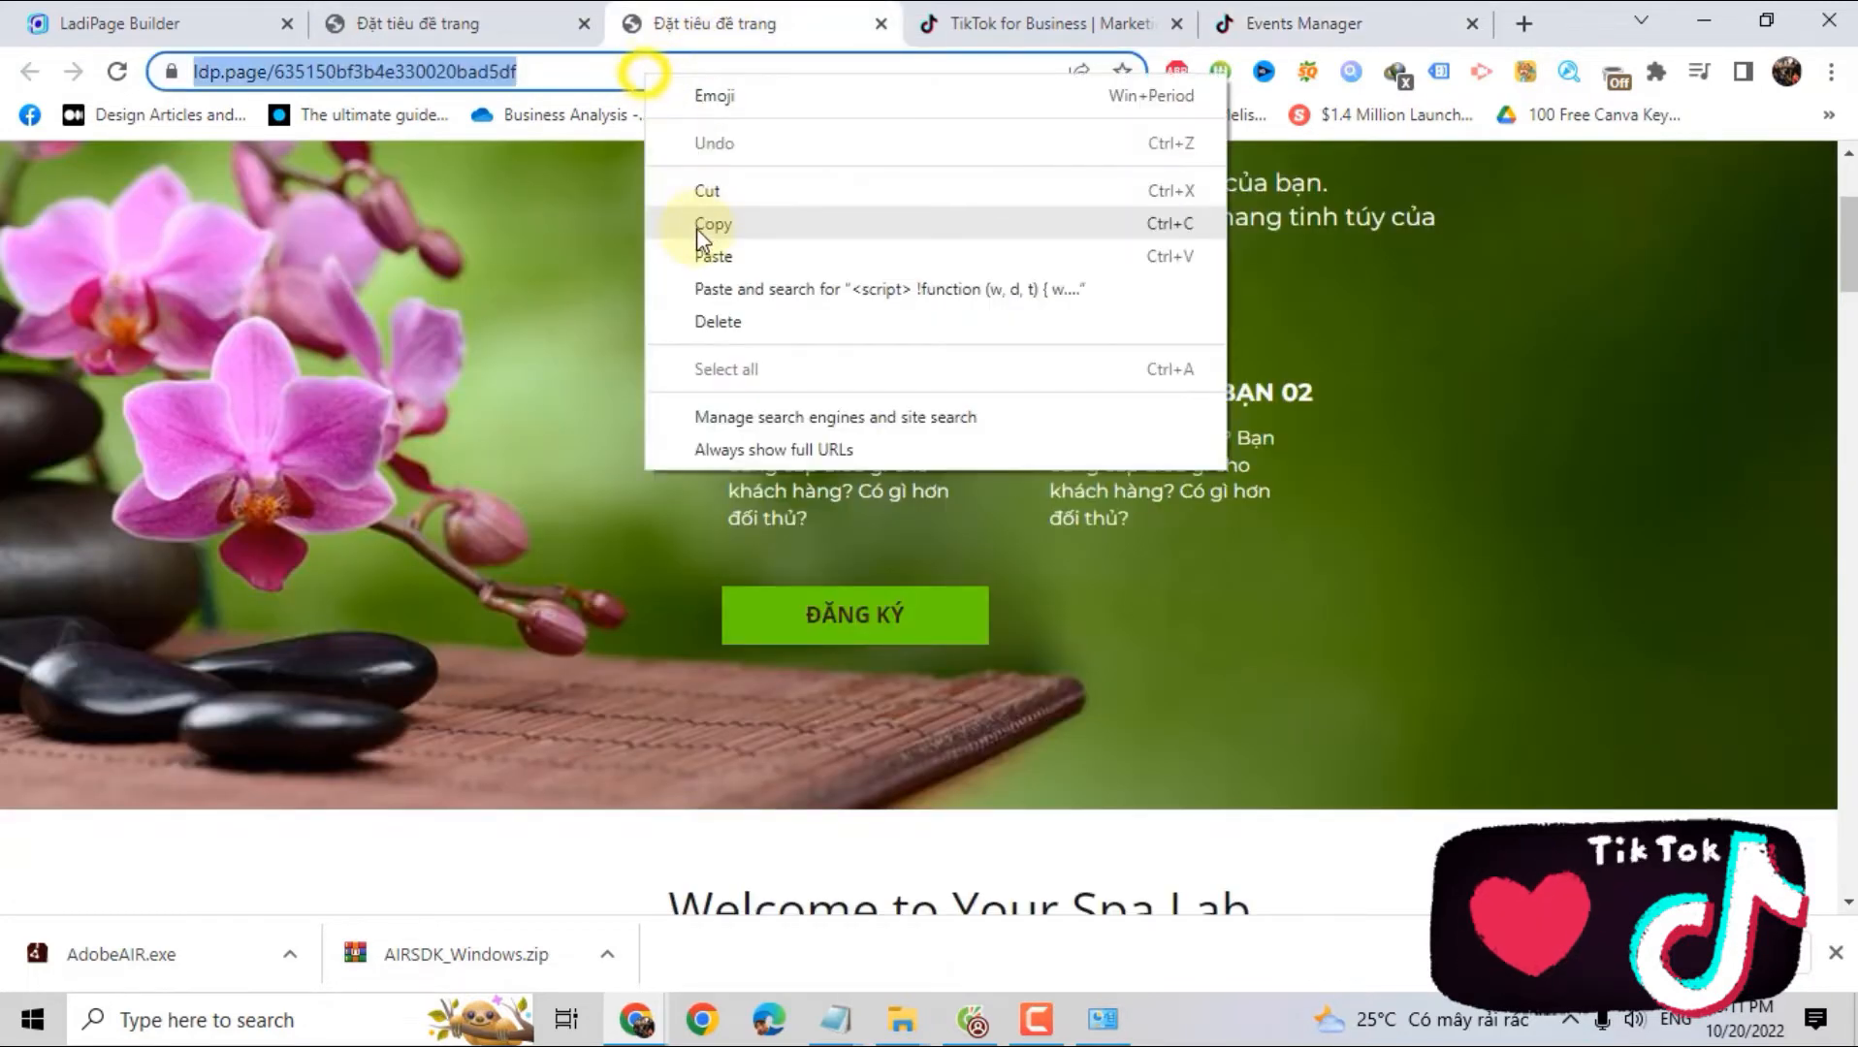
{"action": "left_click", "coordinate": [697, 228]}
{"action": "left_click", "coordinate": [1304, 24]}
{"action": "right_click", "coordinate": [759, 497]}
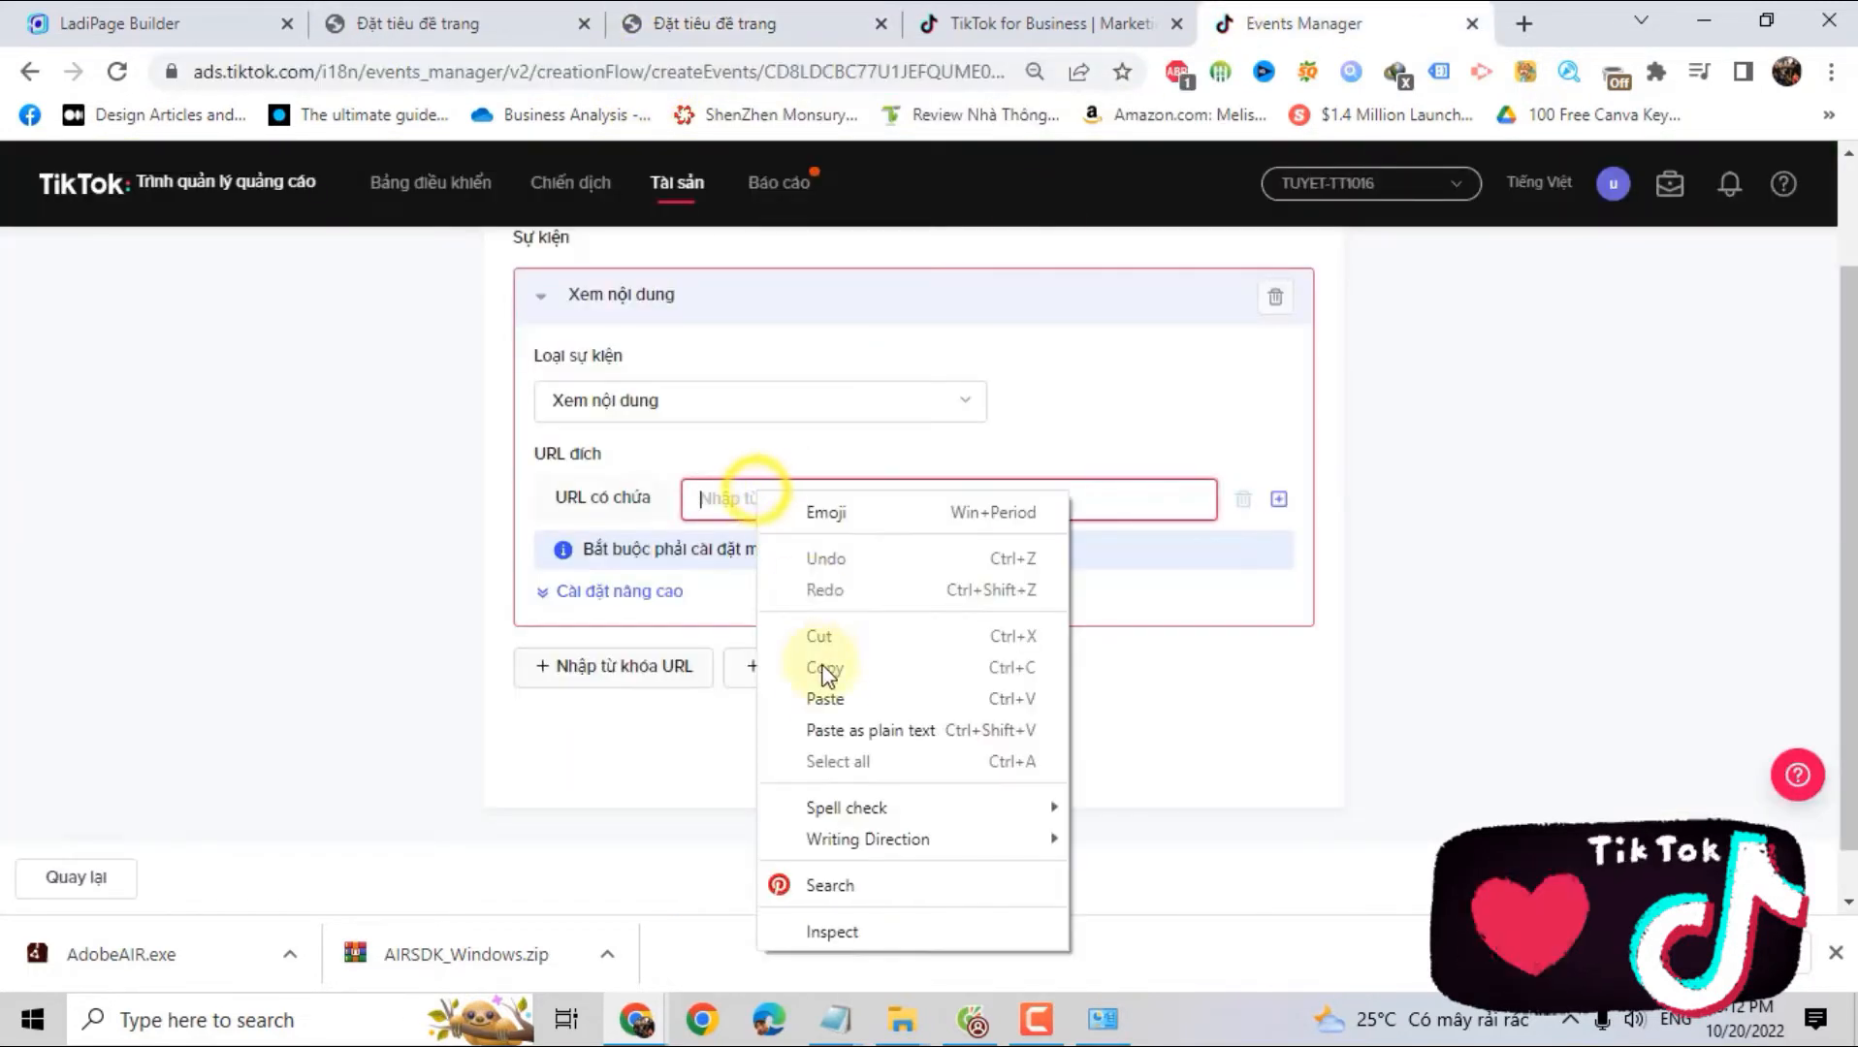
{"action": "left_click", "coordinate": [829, 698]}
In the Xem nội dung event's advanced settings, enter the alias XEM ND and a profit value of 0, and submit the event
{"action": "left_click", "coordinate": [647, 593]}
{"action": "scroll", "coordinate": [685, 588], "scroll_direction": "down", "scroll_amount": 2}
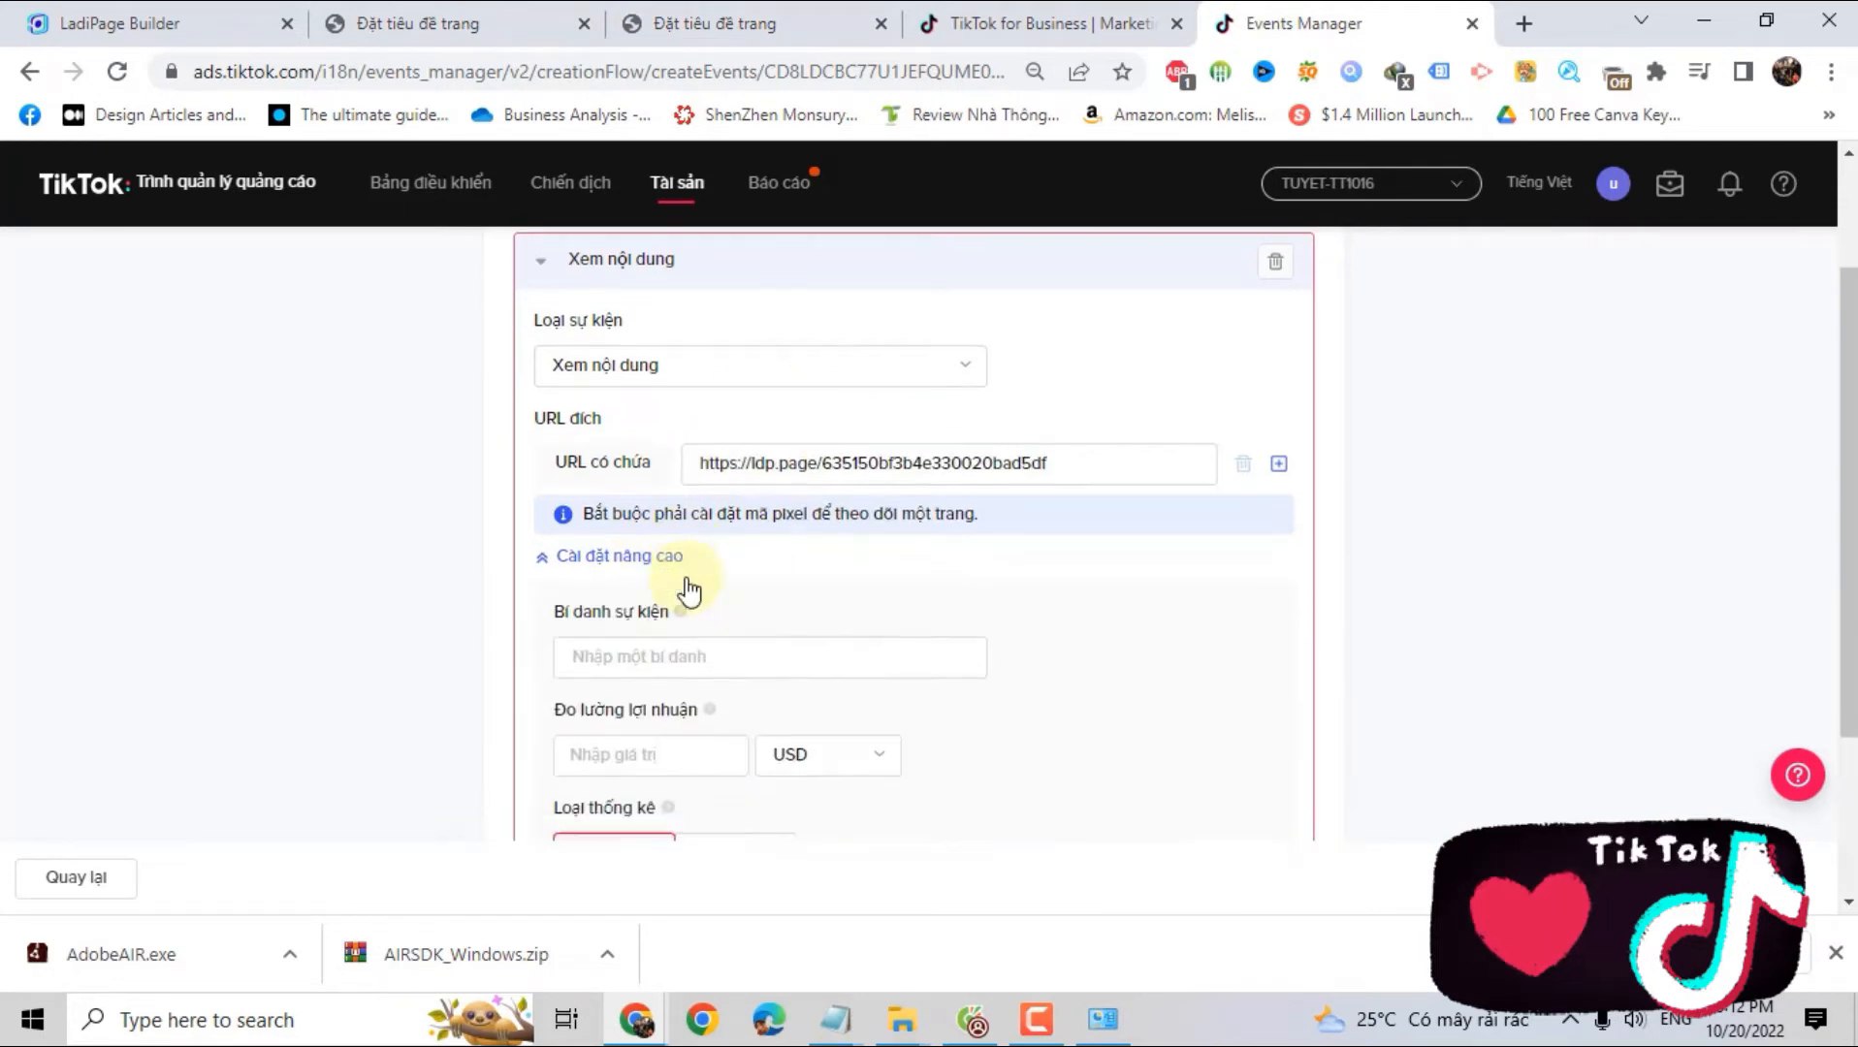
{"action": "left_click", "coordinate": [651, 557]}
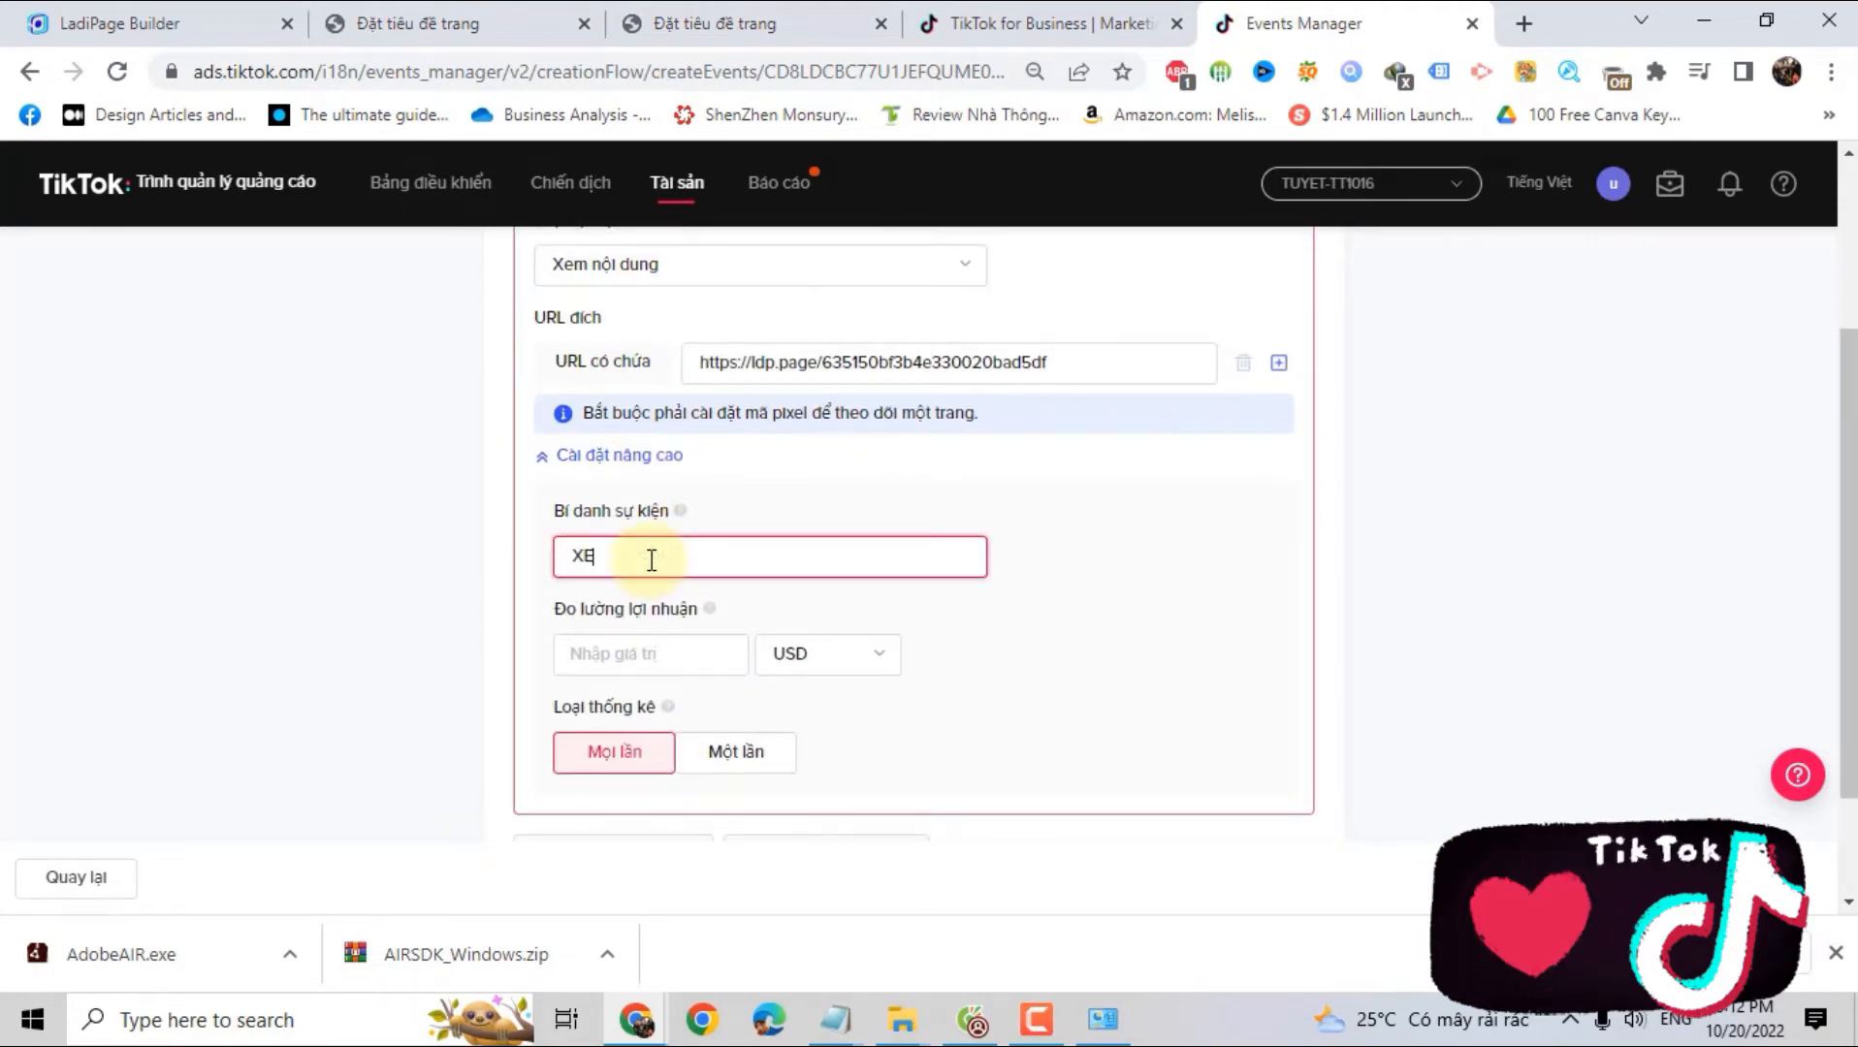
{"action": "left_click", "coordinate": [653, 664]}
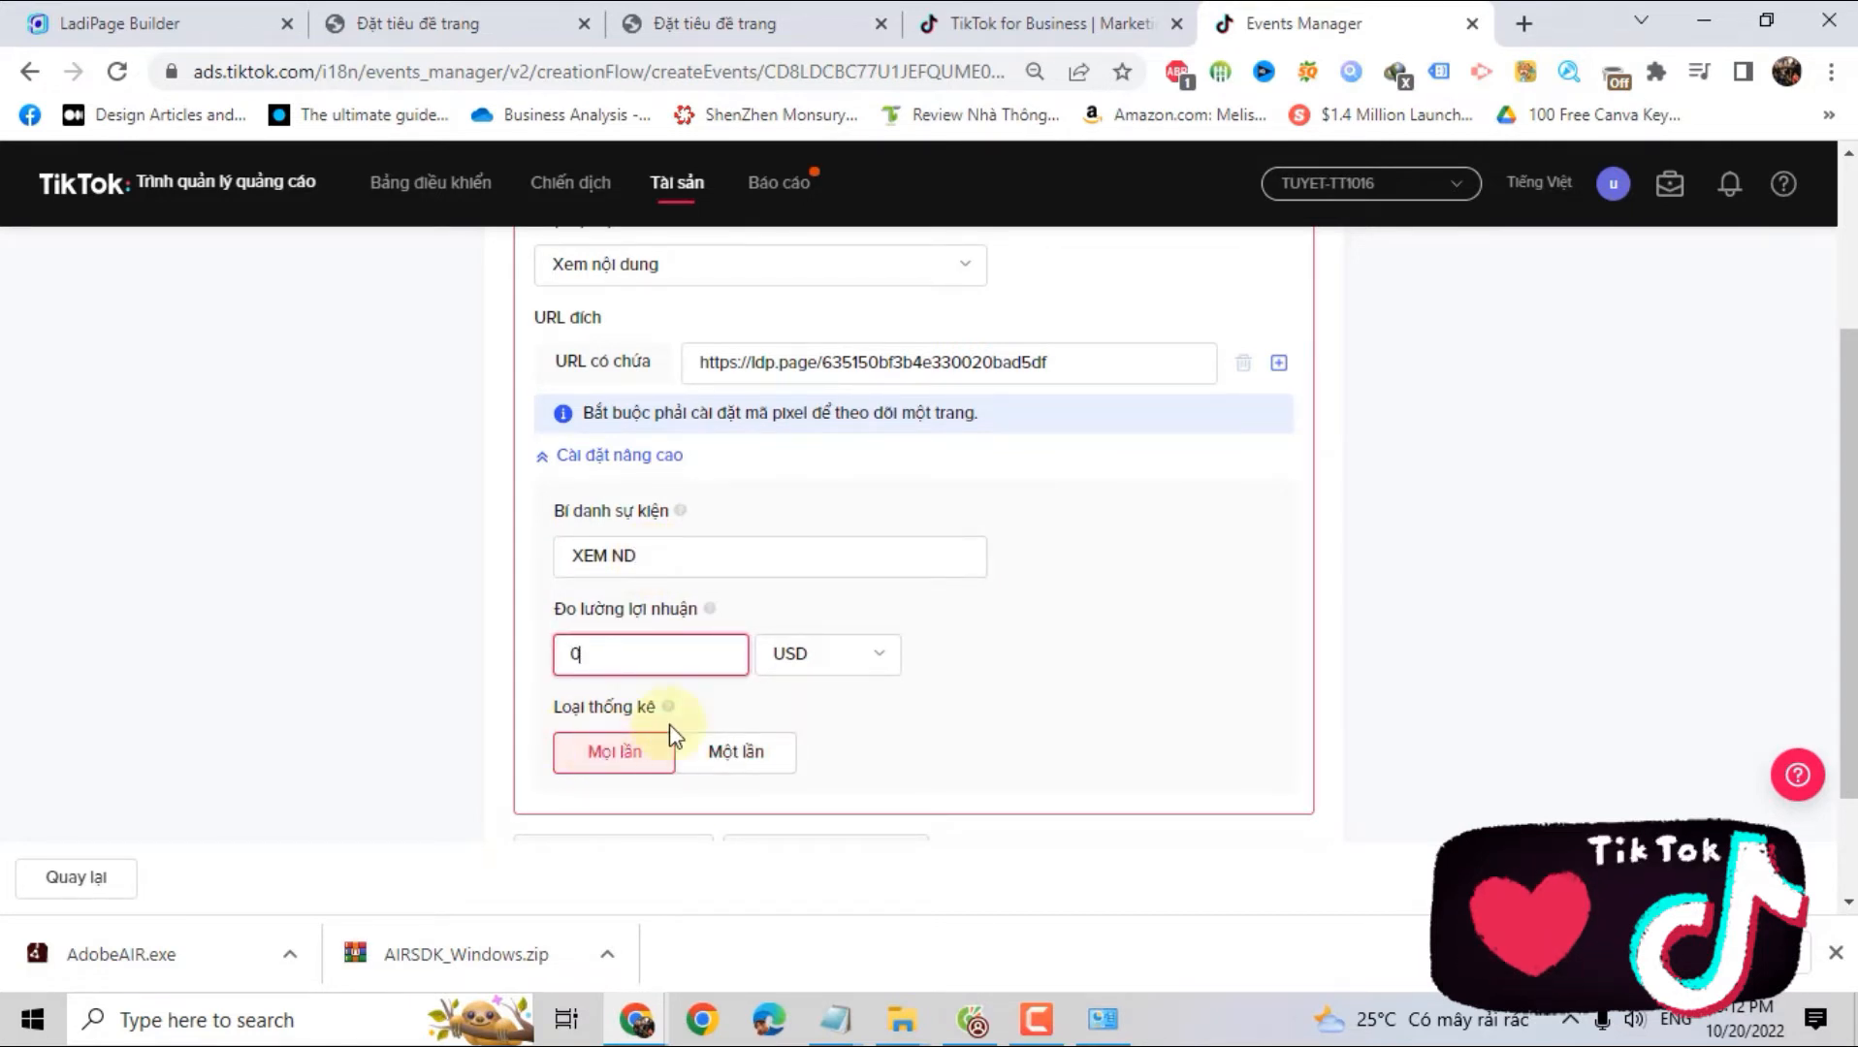
{"action": "left_click", "coordinate": [1735, 878]}
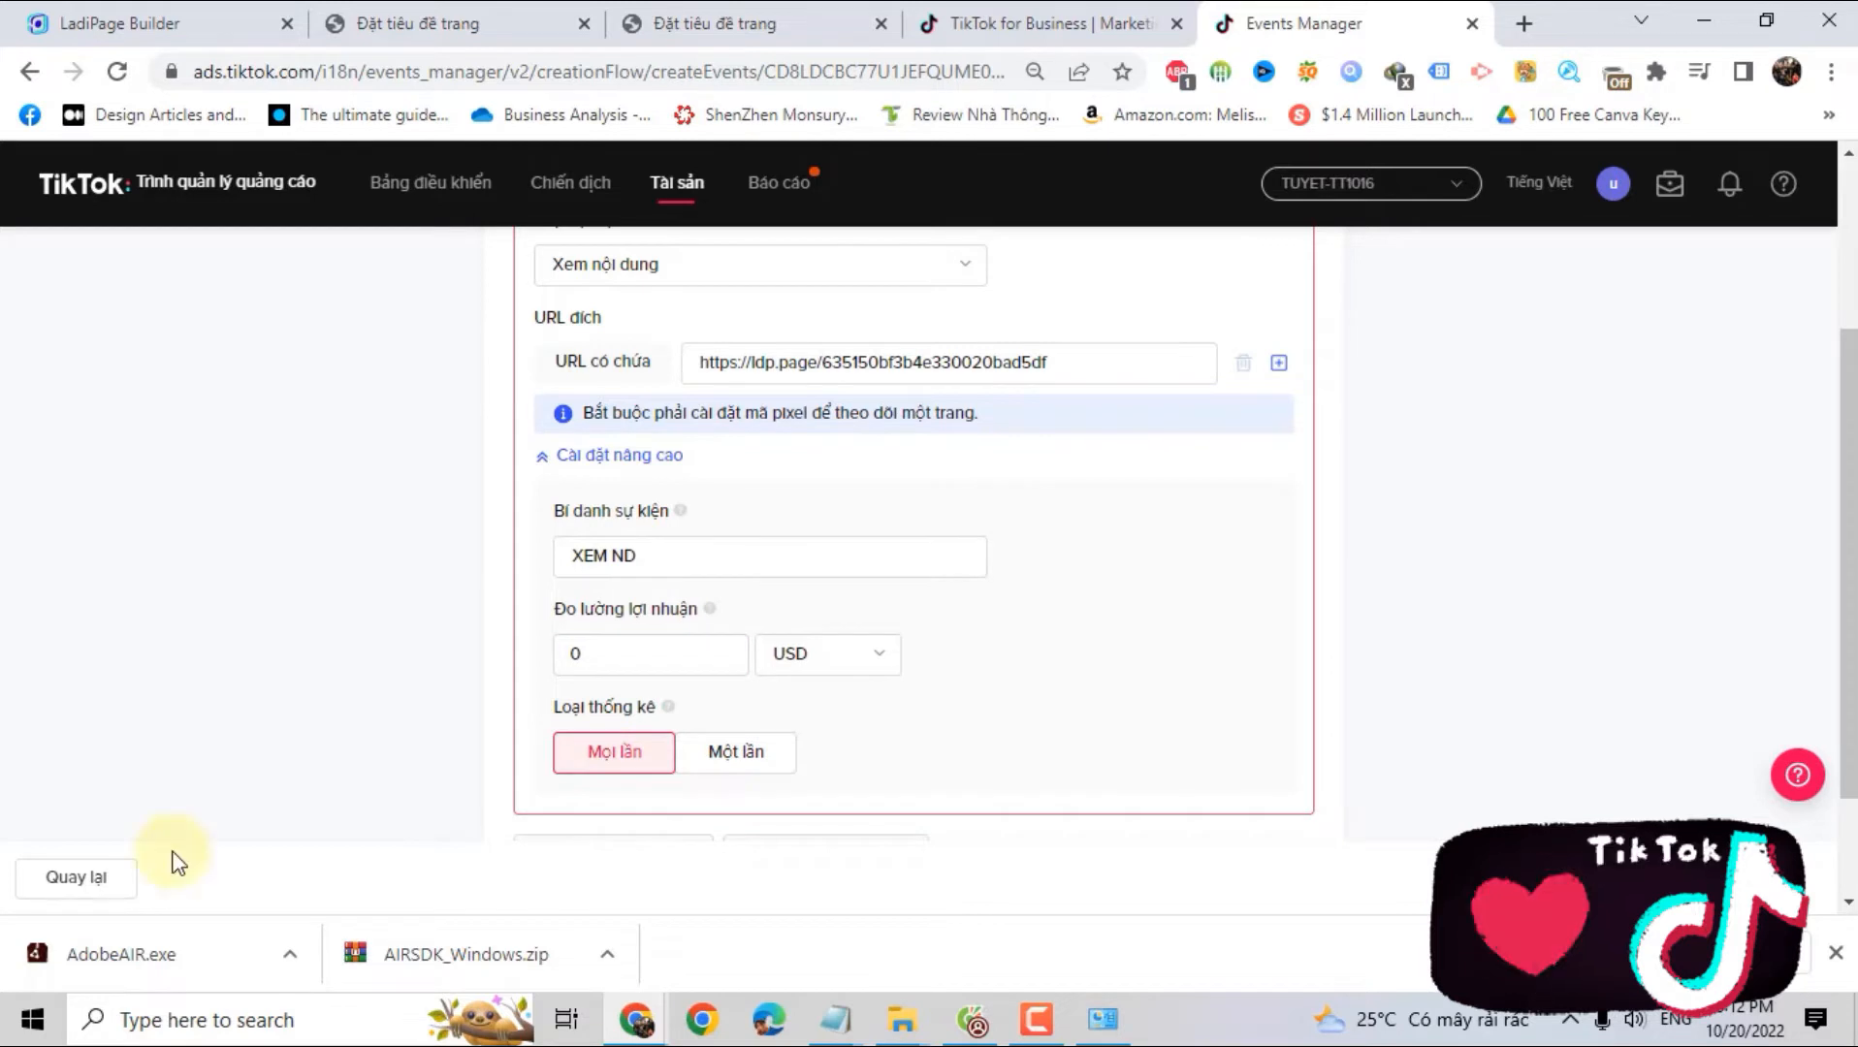
Open the settings of the AHK1 pixel and start adding an event with the event builder (Trình tạo sự kiện)
{"action": "left_click", "coordinate": [857, 547]}
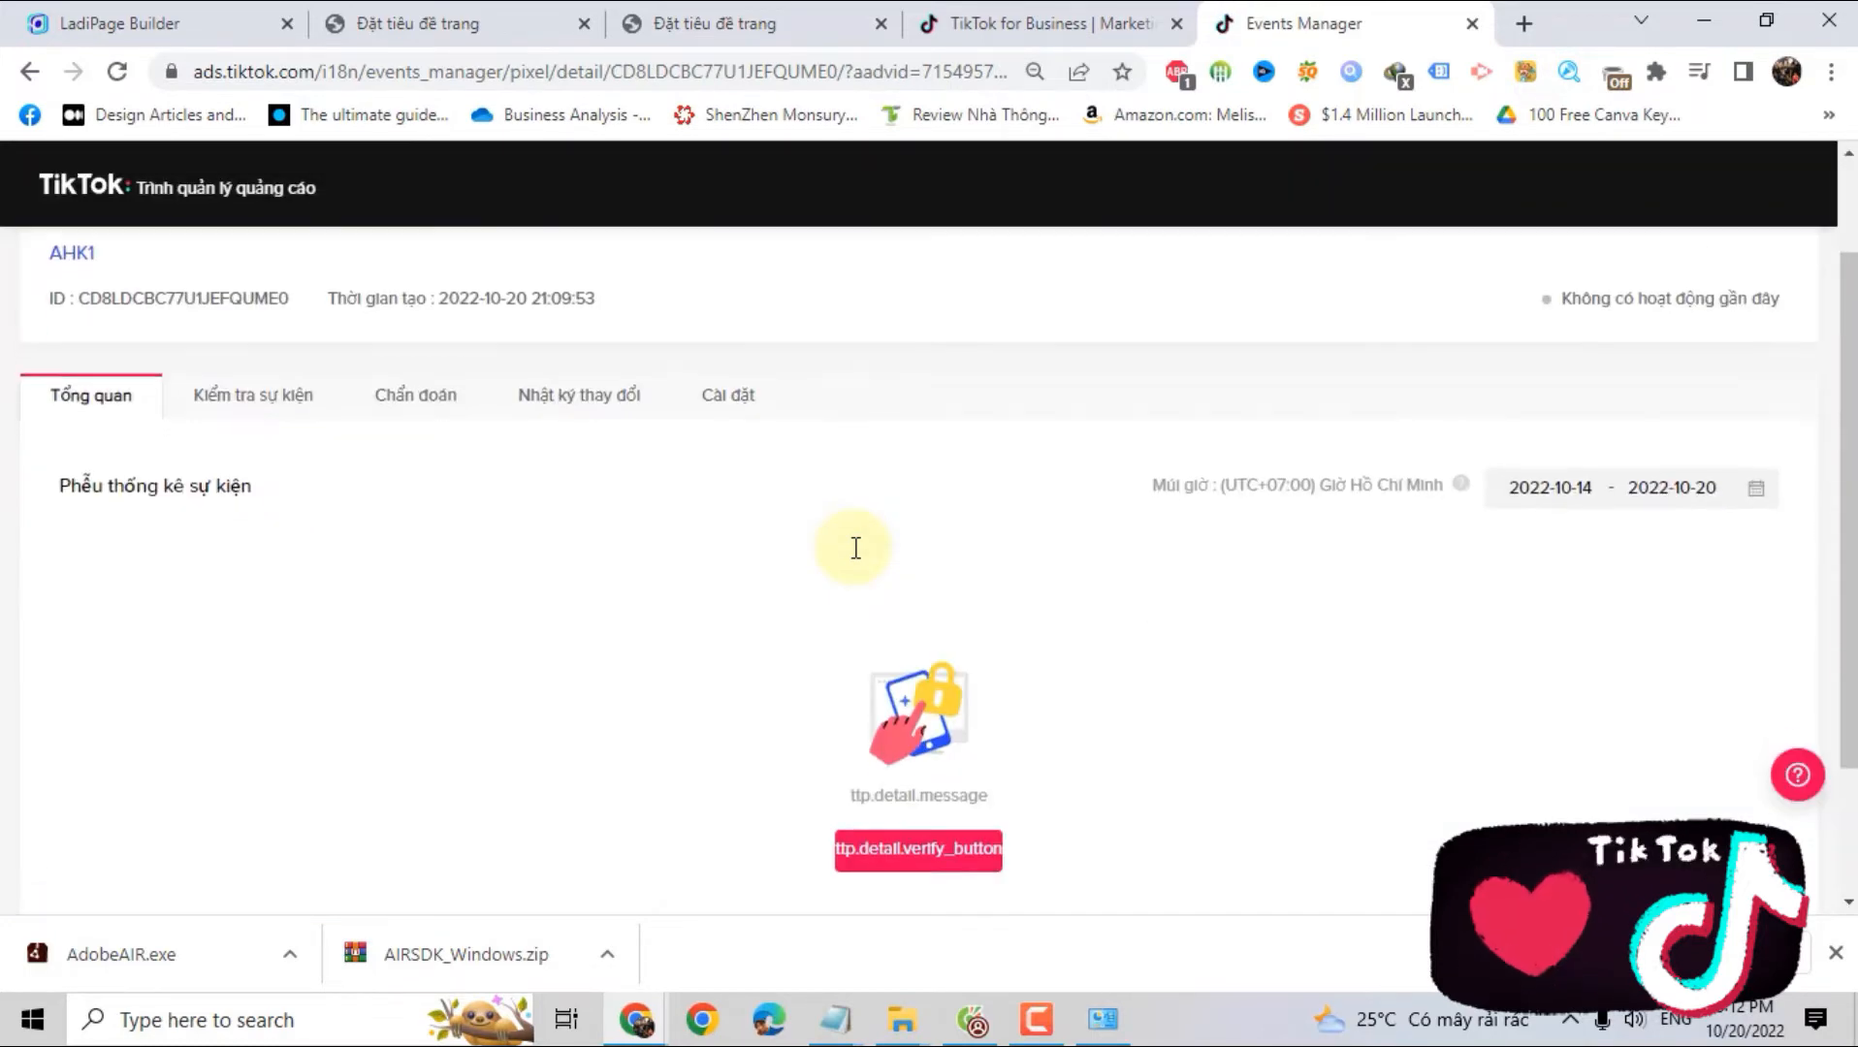
{"action": "left_click", "coordinate": [75, 392]}
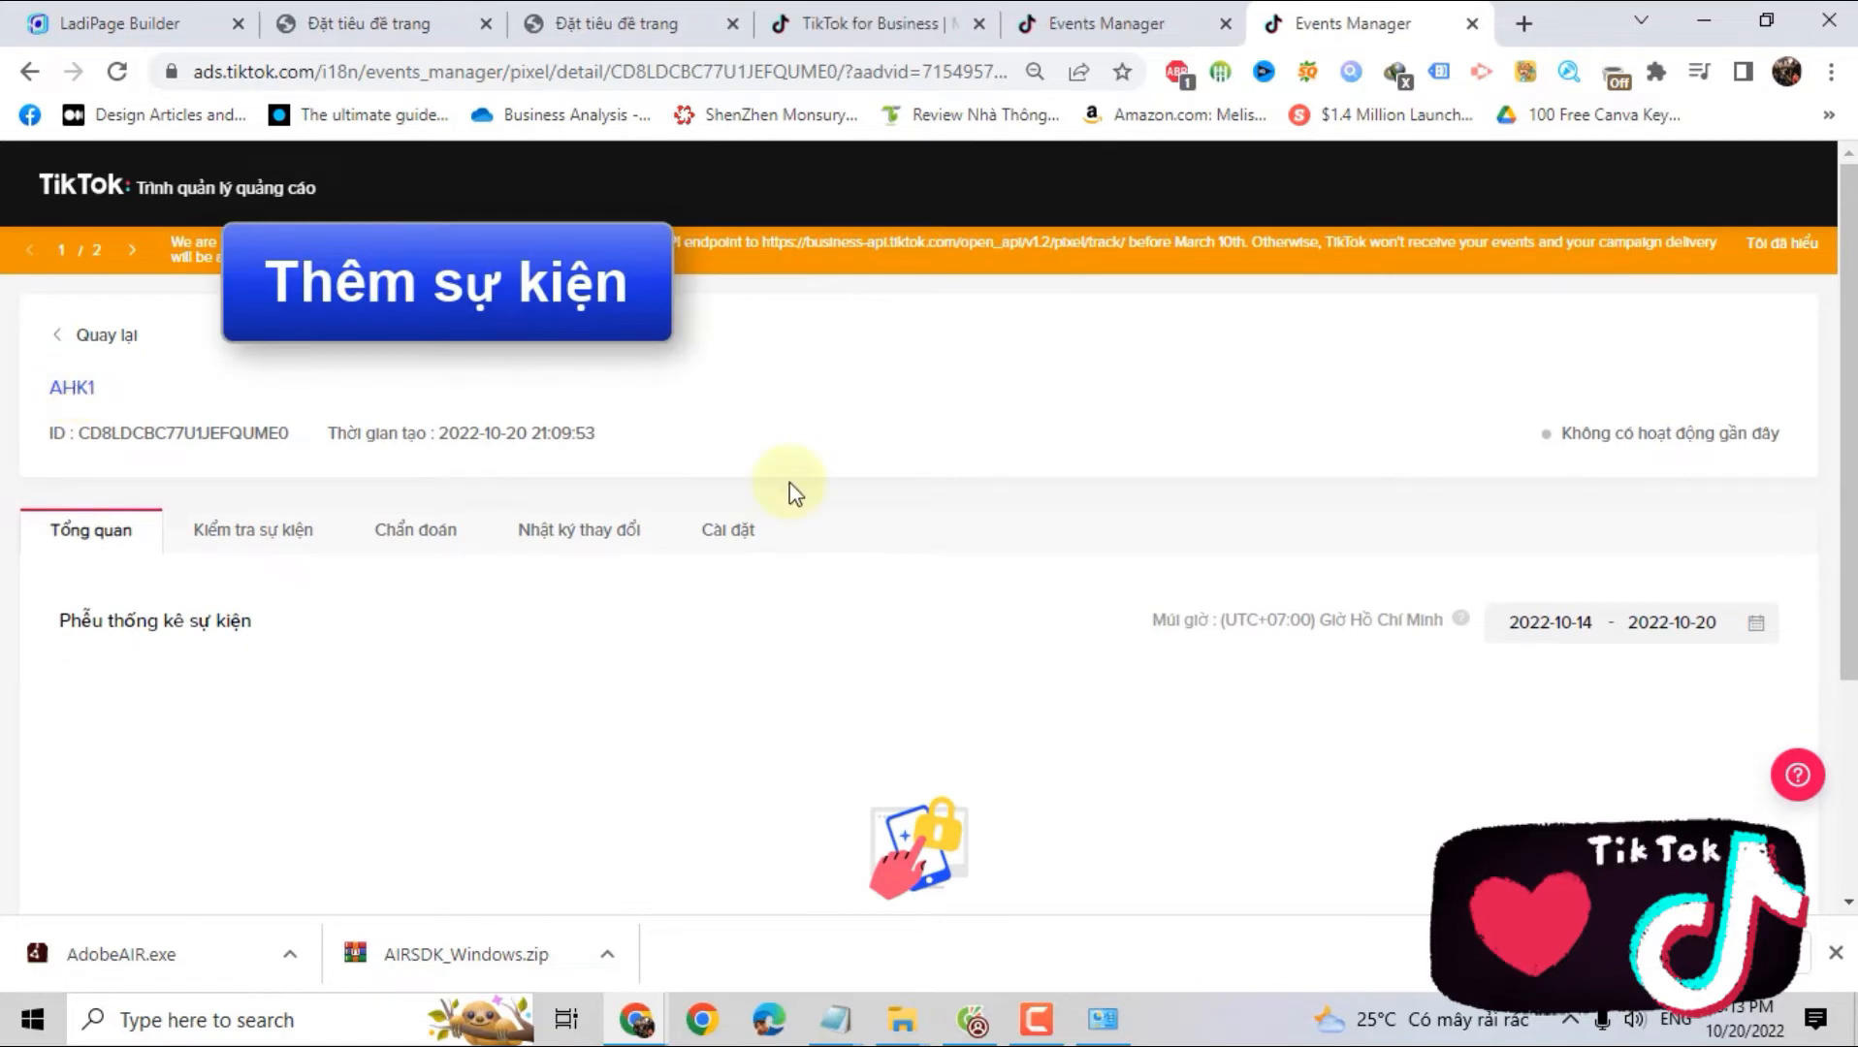
{"action": "left_click", "coordinate": [729, 539]}
{"action": "scroll", "coordinate": [328, 599], "scroll_direction": "down", "scroll_amount": 7}
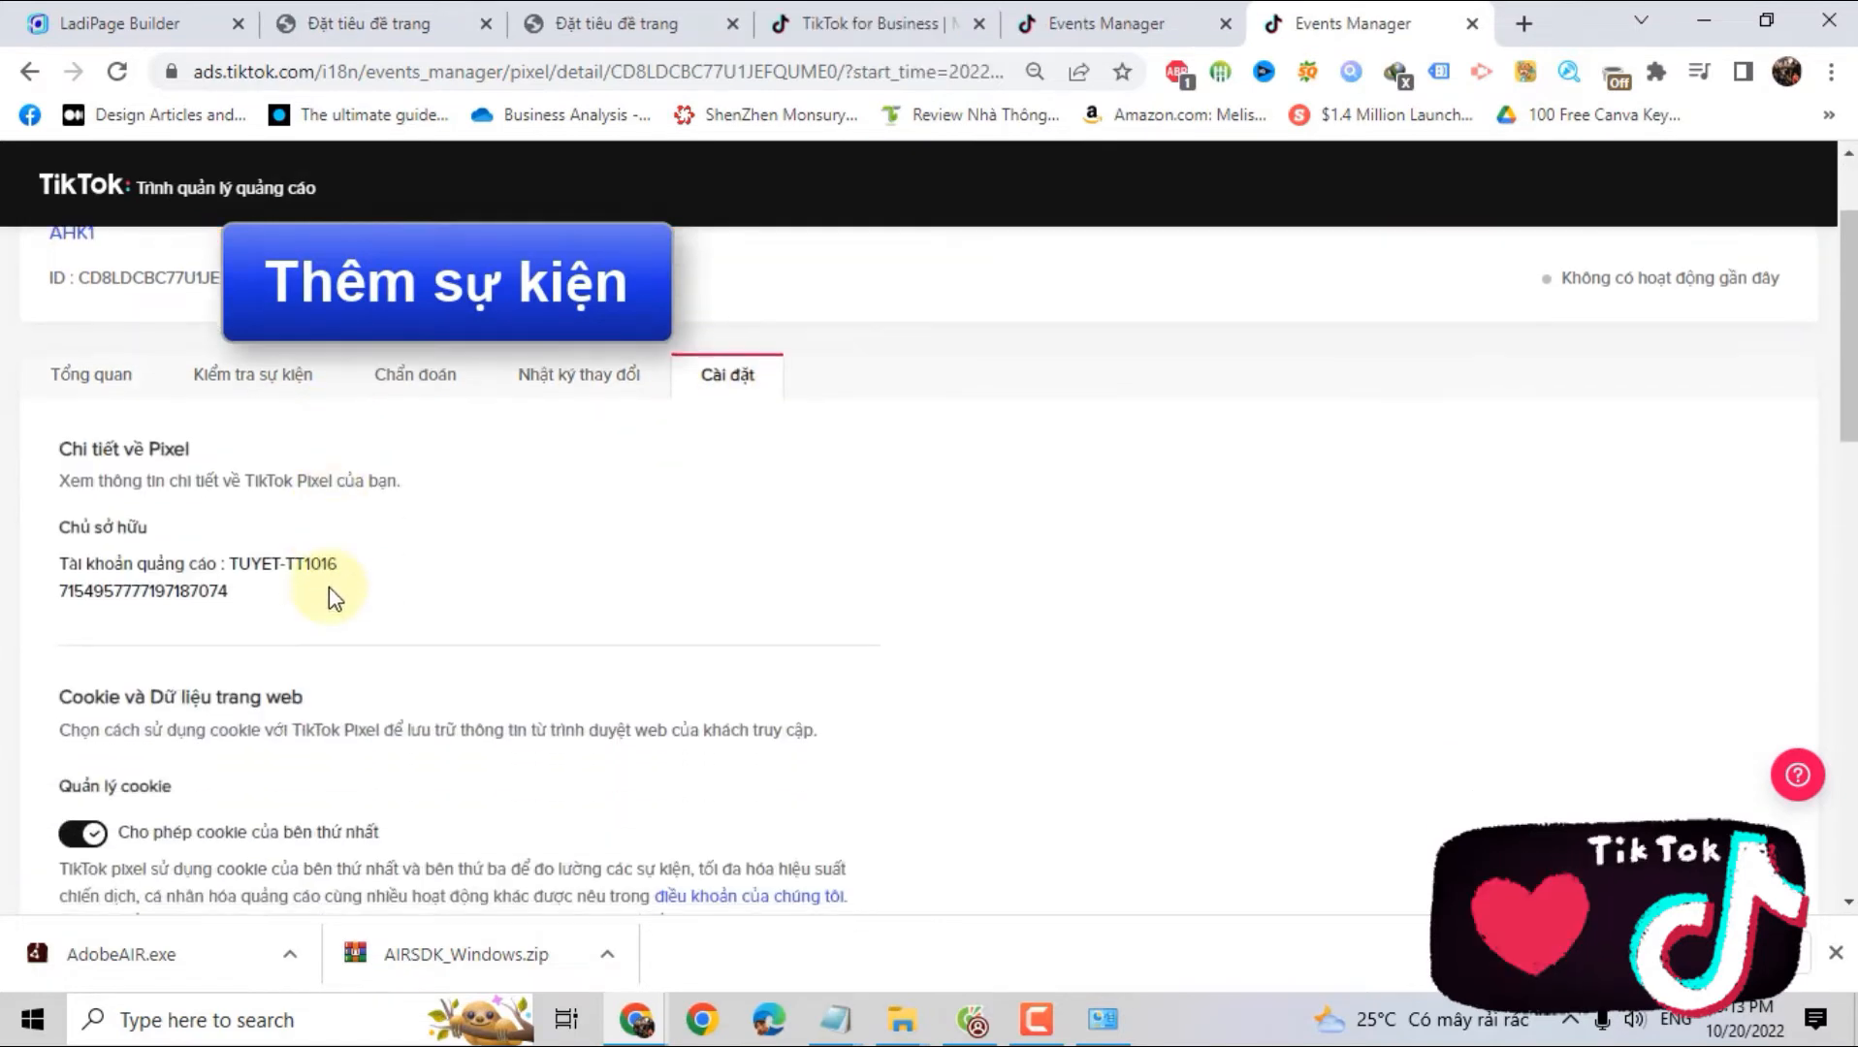
{"action": "scroll", "coordinate": [328, 598], "scroll_direction": "down", "scroll_amount": 3}
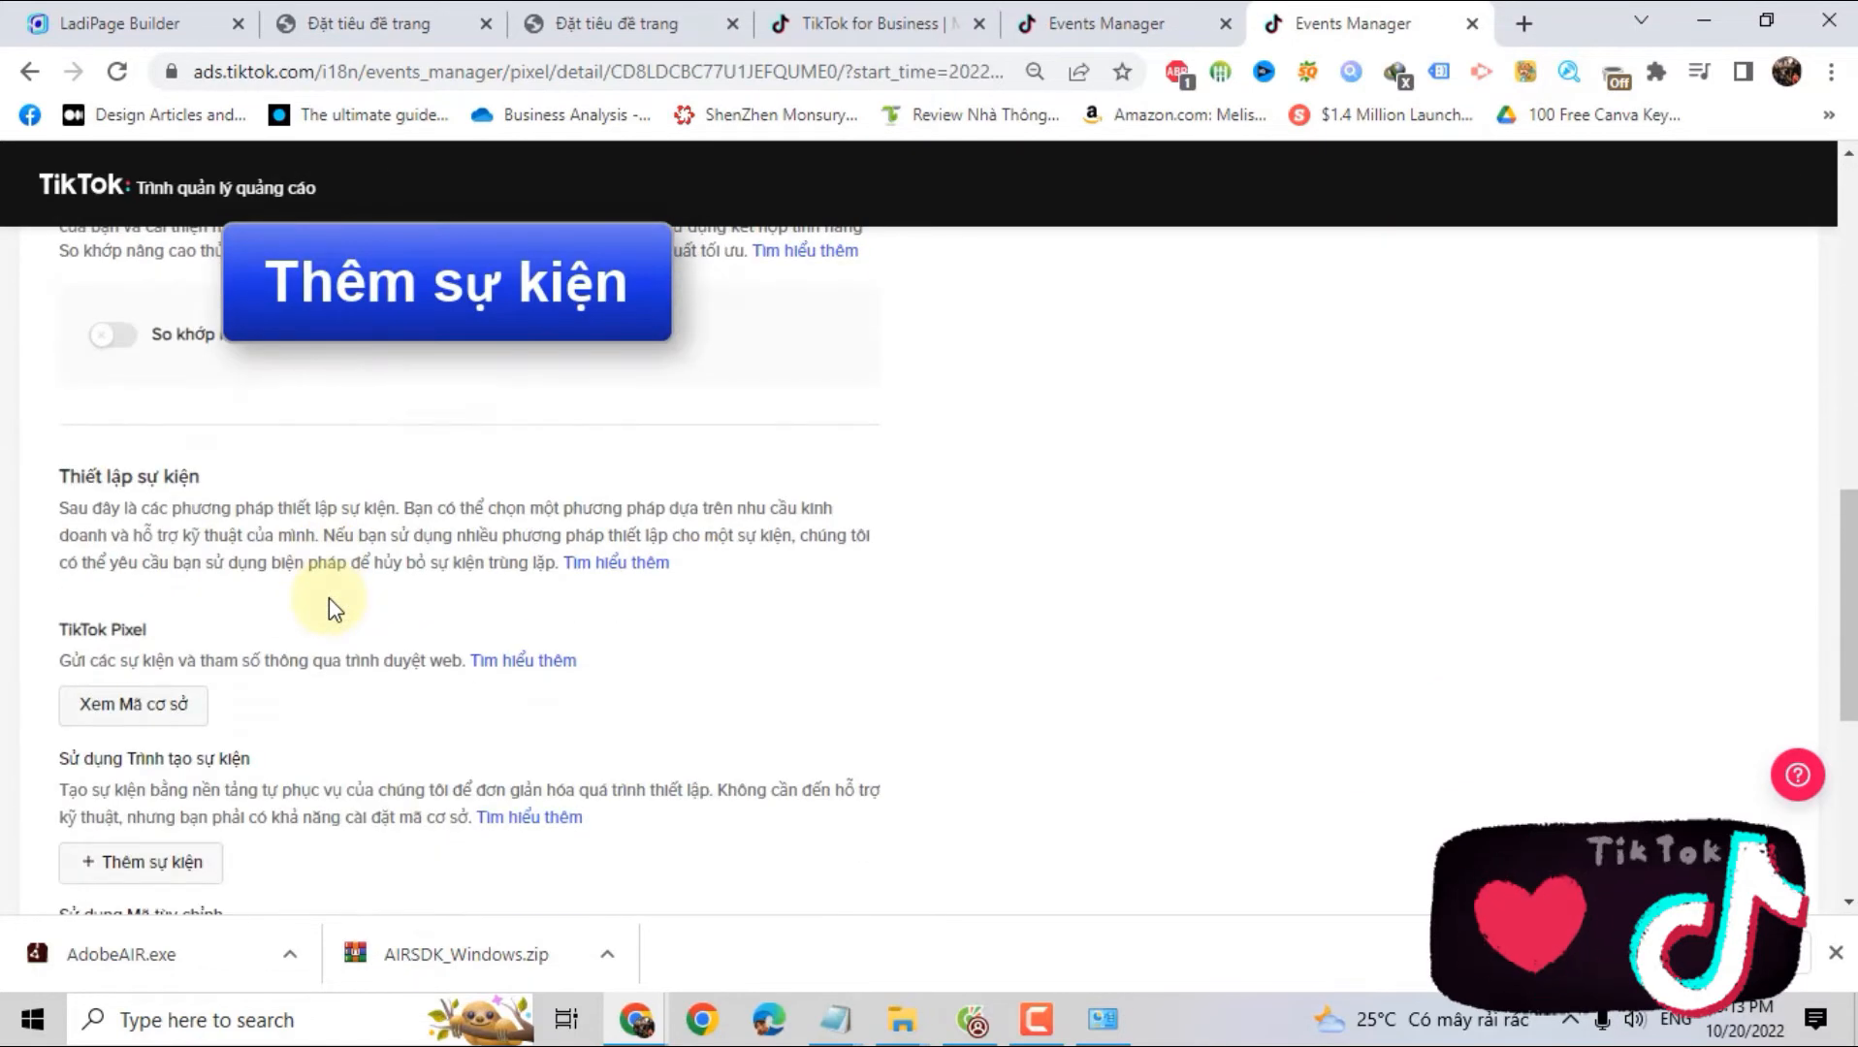
{"action": "scroll", "coordinate": [235, 708], "scroll_direction": "down", "scroll_amount": 3}
{"action": "left_click", "coordinate": [167, 727]}
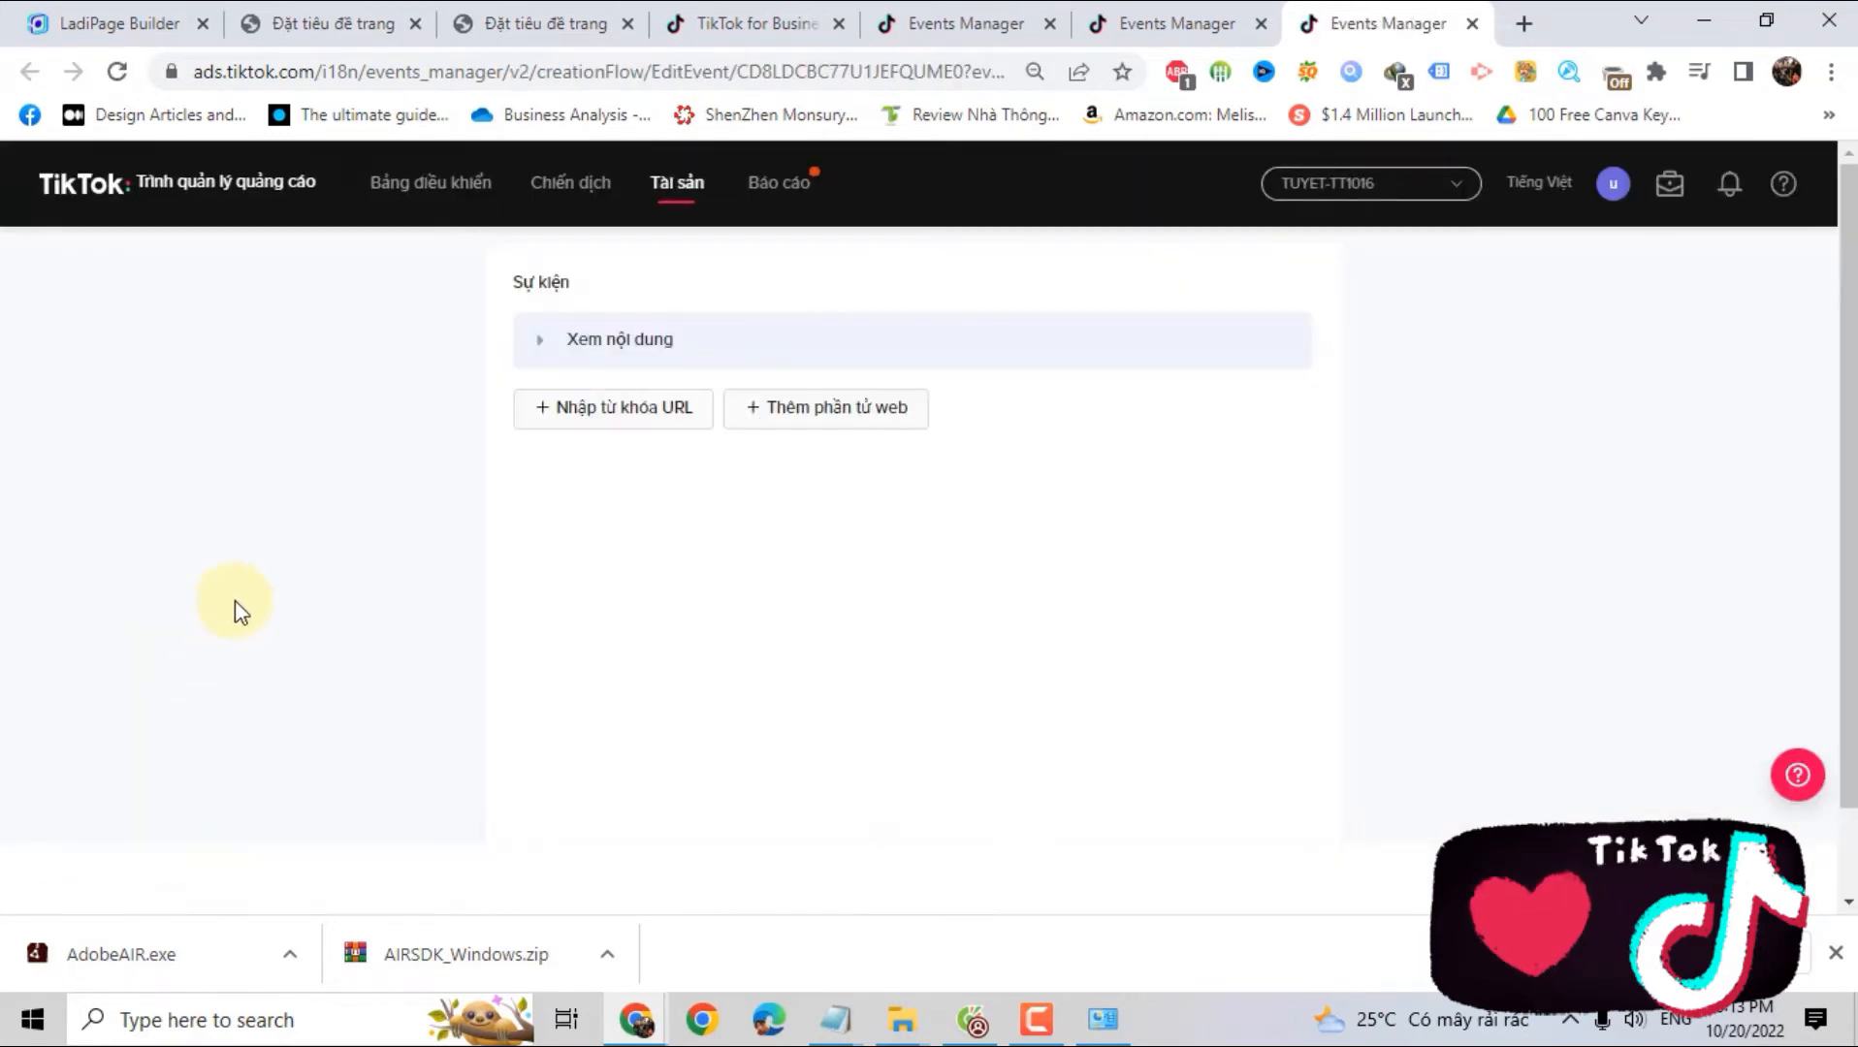
Add a second URL keyword event and set its type to Hoàn tất đăng ký
{"action": "left_click", "coordinate": [617, 412]}
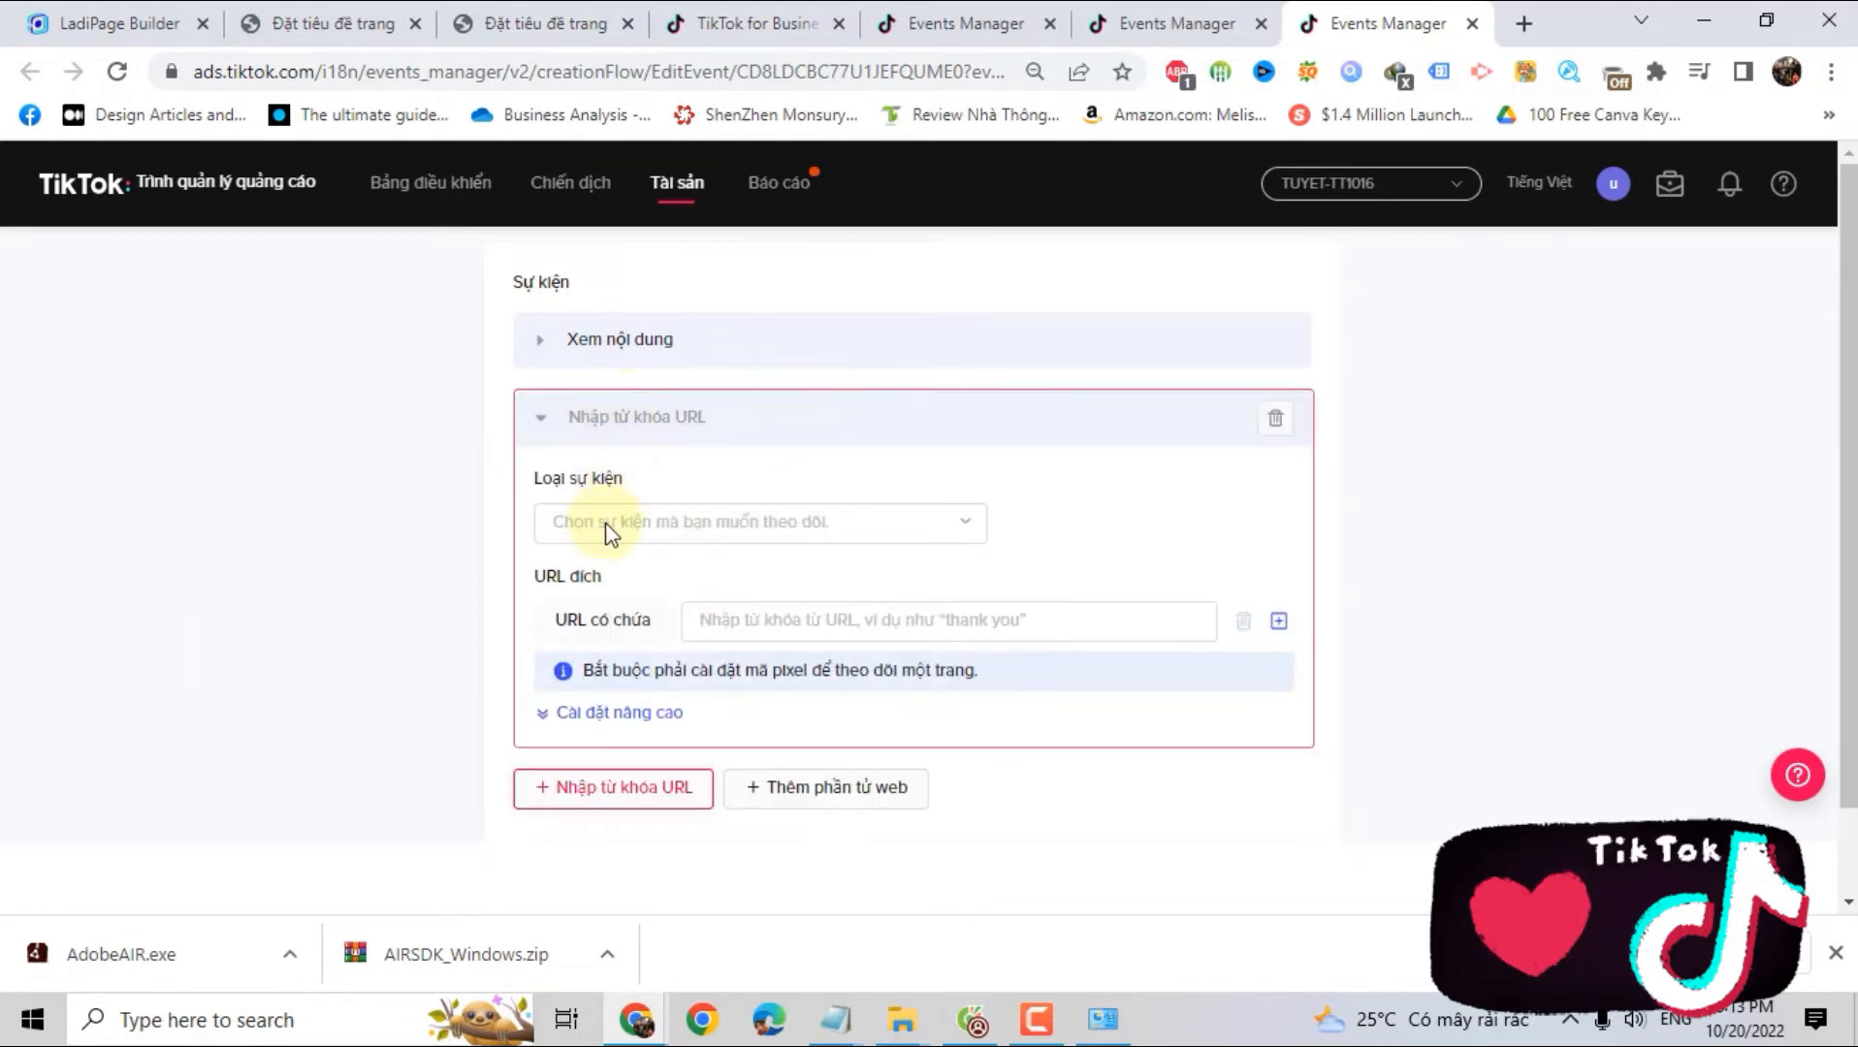
{"action": "left_click", "coordinate": [606, 524]}
{"action": "scroll", "coordinate": [630, 643], "scroll_direction": "down", "scroll_amount": 2}
{"action": "scroll", "coordinate": [632, 645], "scroll_direction": "up", "scroll_amount": 1}
{"action": "scroll", "coordinate": [678, 640], "scroll_direction": "up", "scroll_amount": 1}
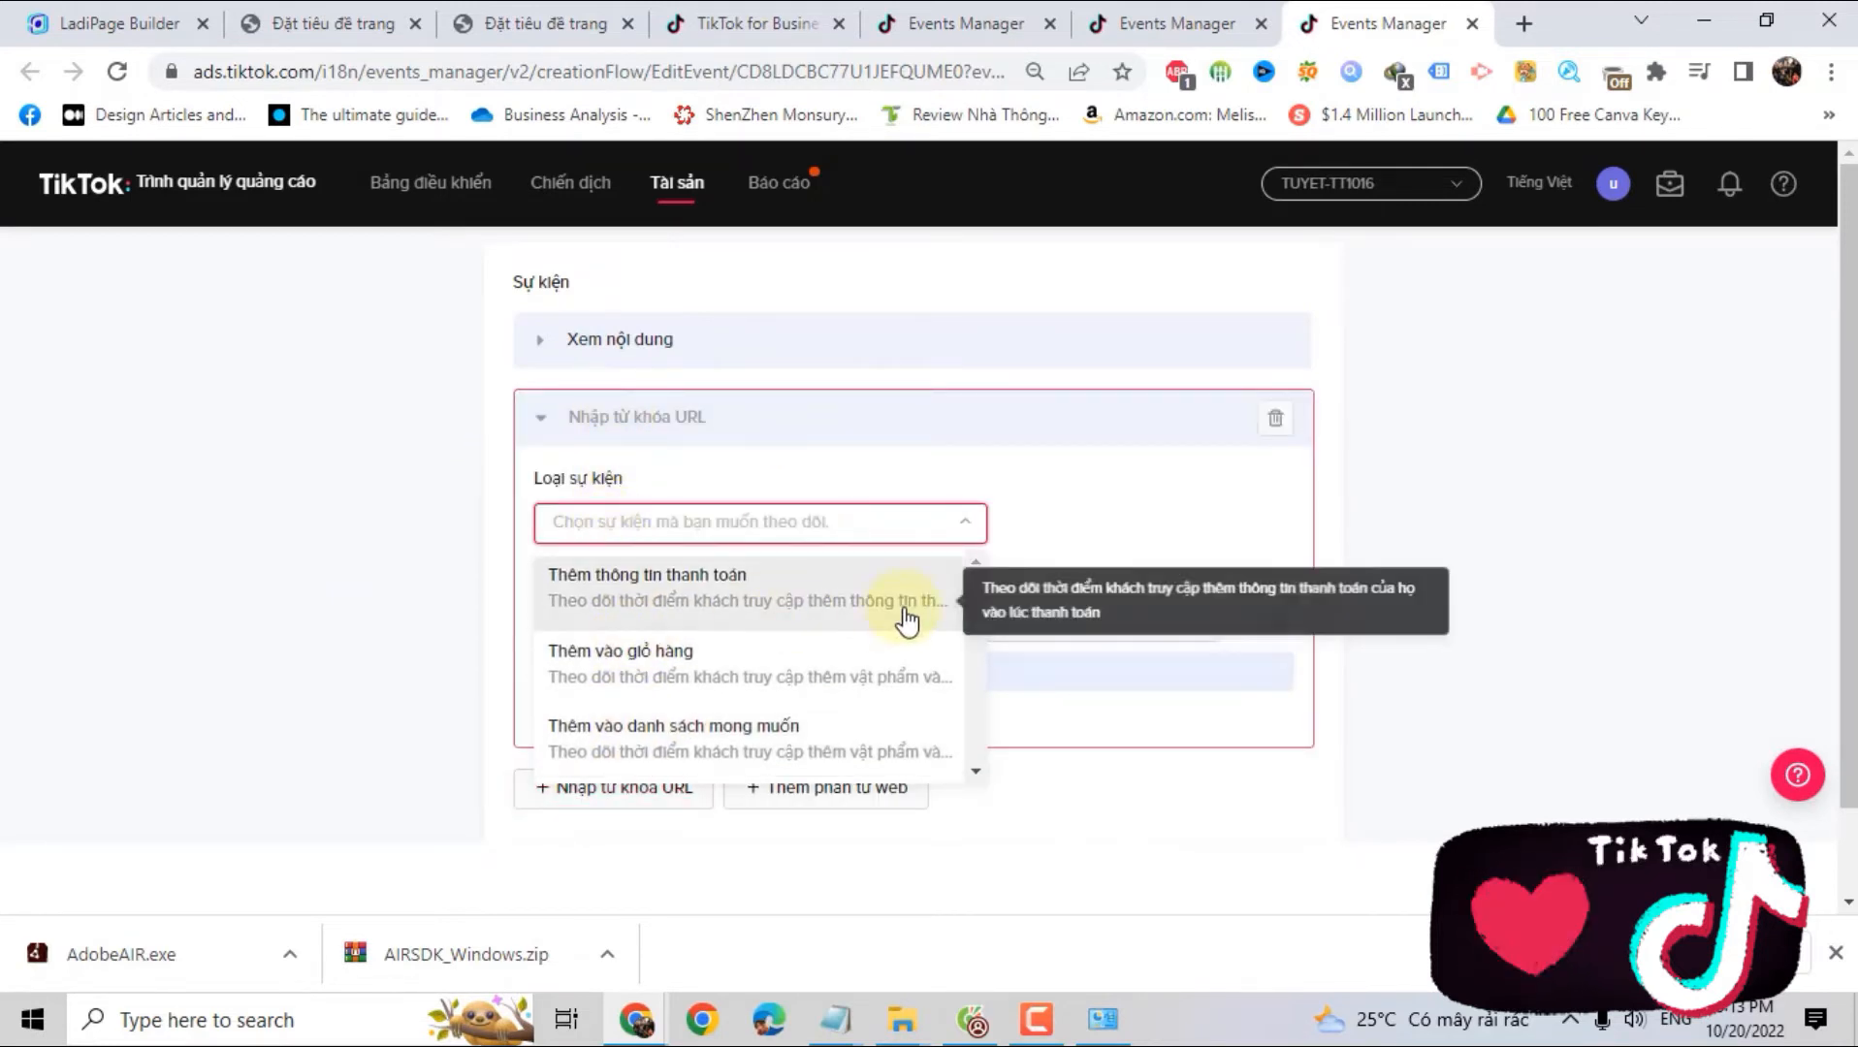
{"action": "scroll", "coordinate": [788, 638], "scroll_direction": "down", "scroll_amount": 2}
{"action": "scroll", "coordinate": [736, 635], "scroll_direction": "down", "scroll_amount": 4}
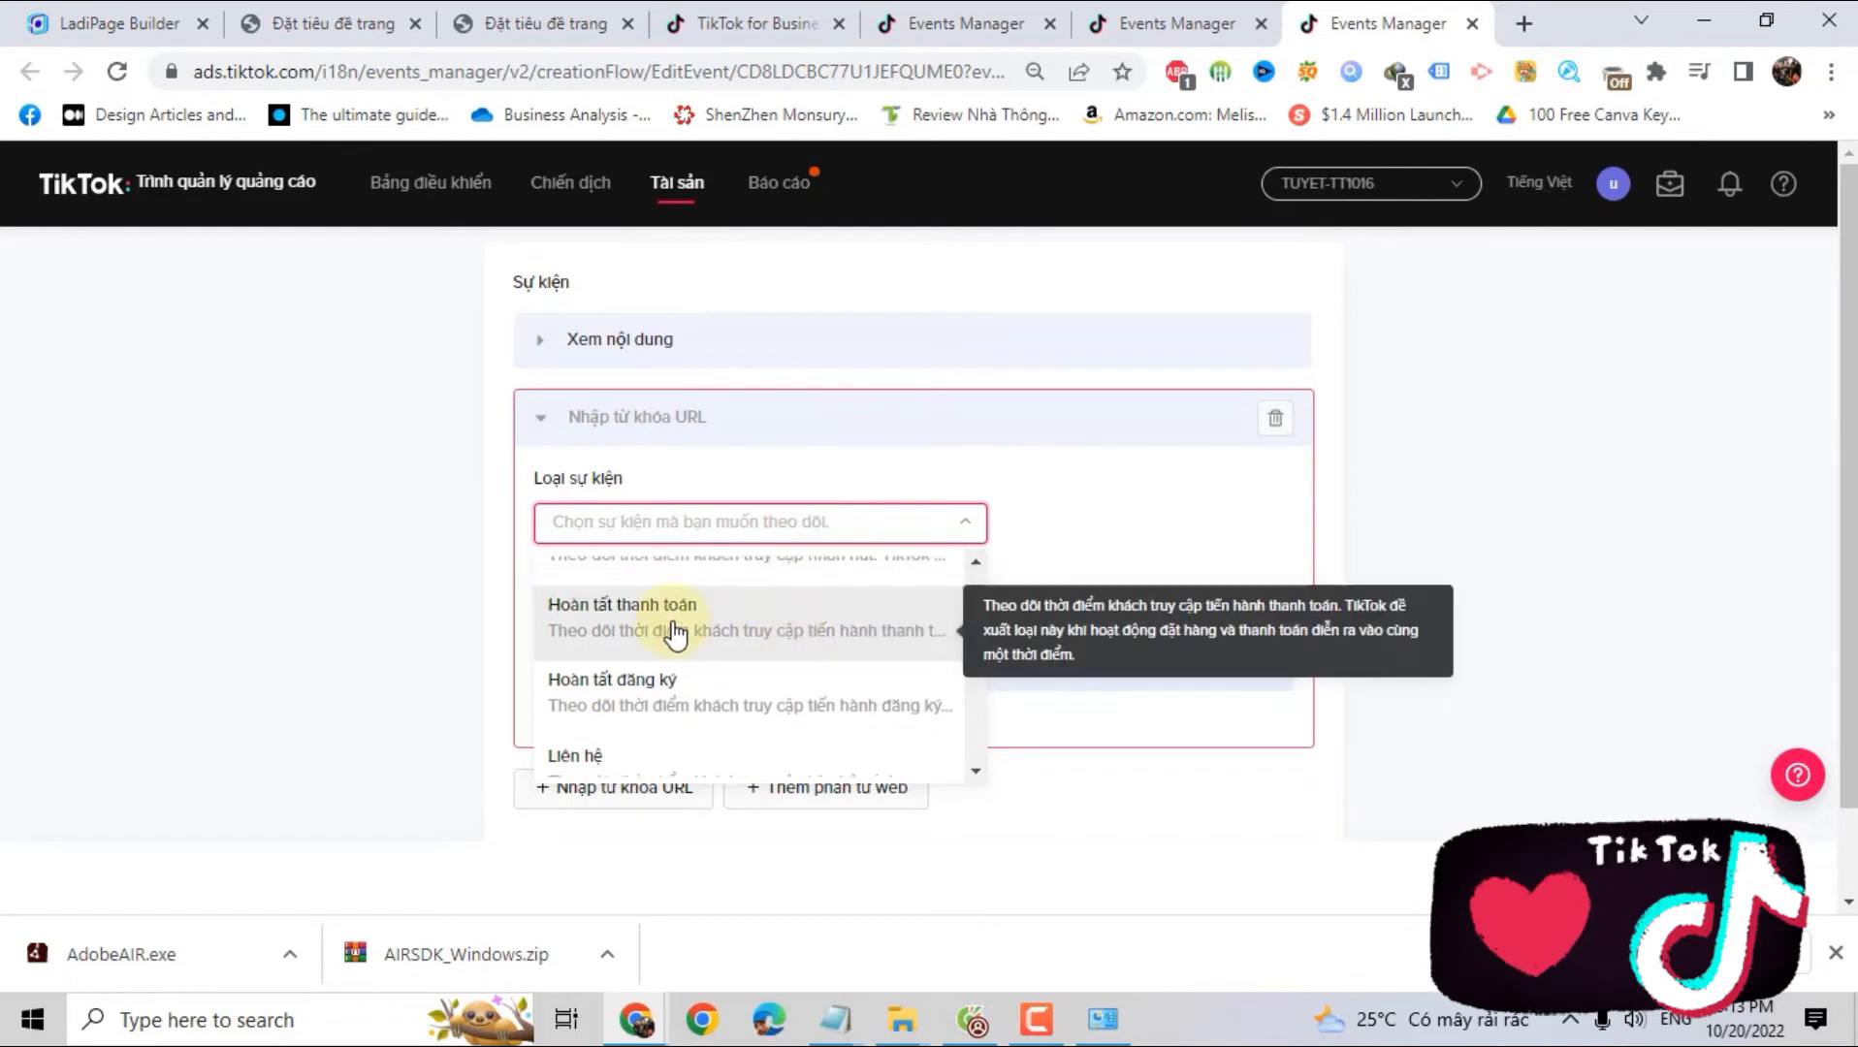
{"action": "scroll", "coordinate": [640, 679], "scroll_direction": "up", "scroll_amount": 2}
{"action": "left_click", "coordinate": [630, 688]}
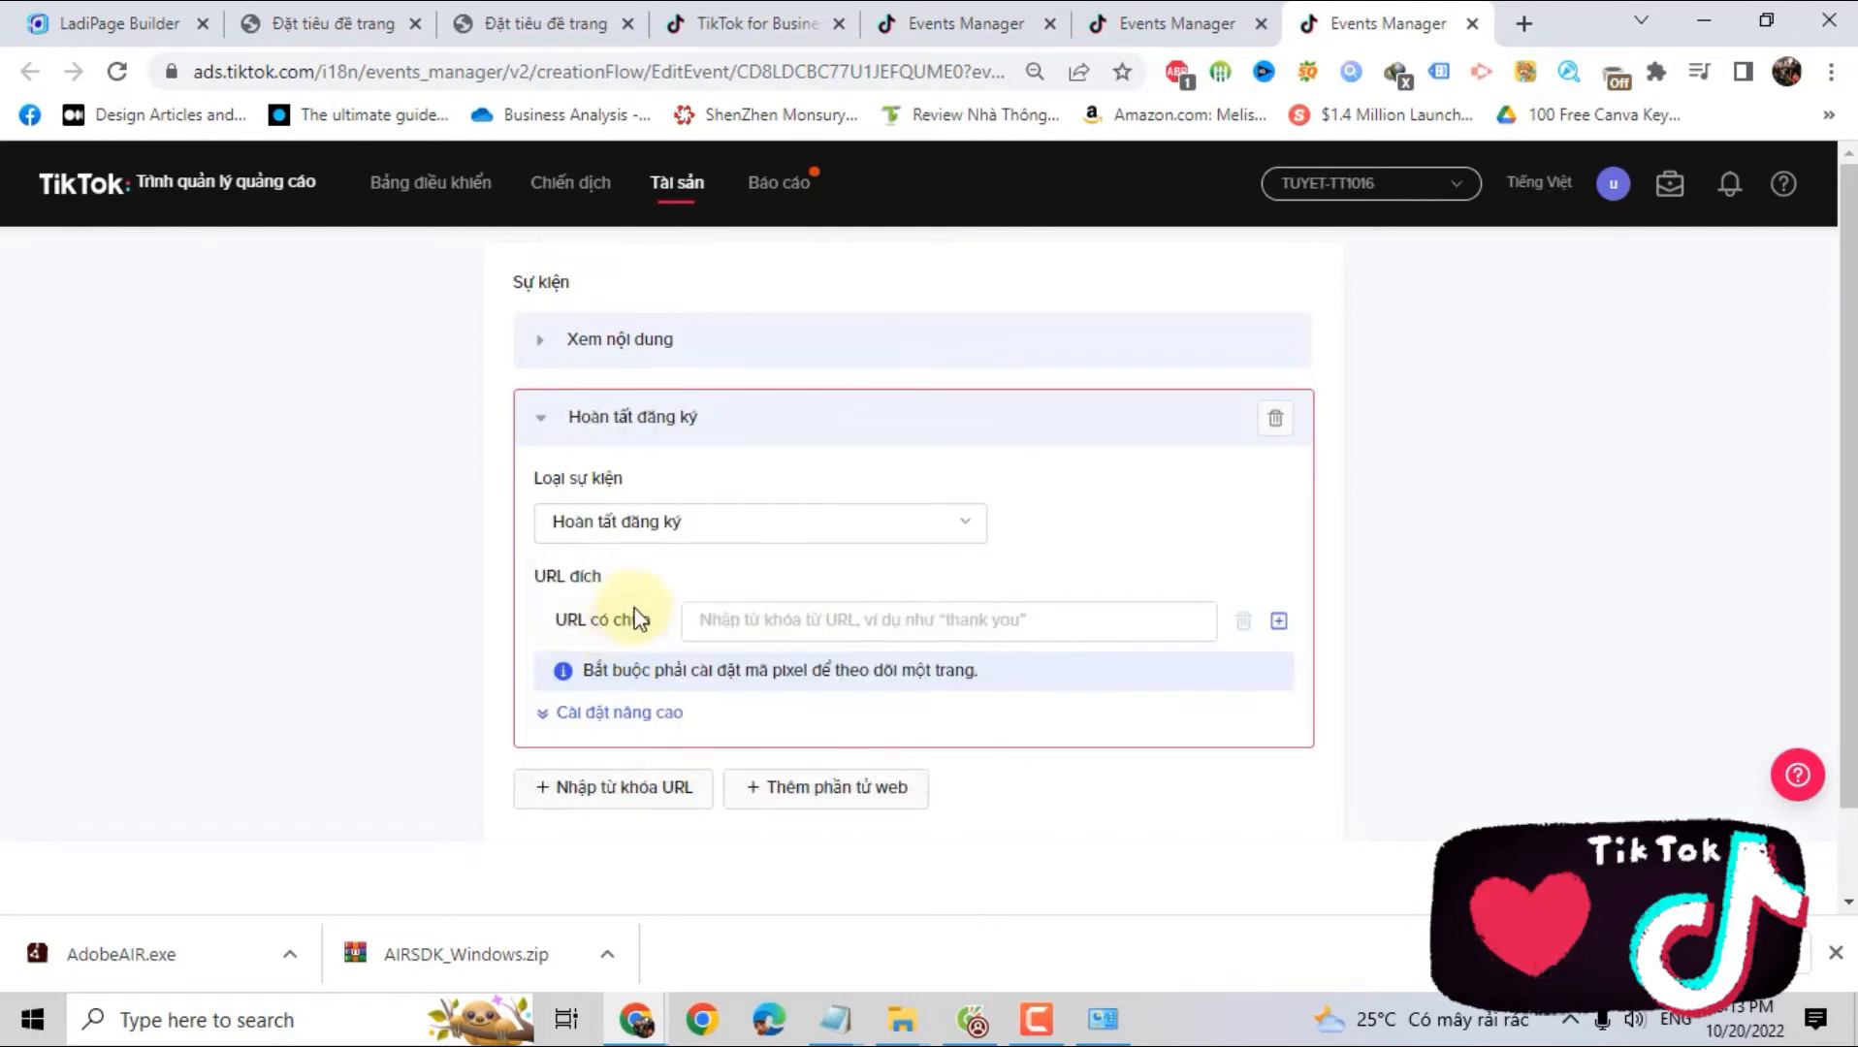
Copy the published thankyou page URL and paste it as the target URL of the Hoàn tất đăng ký event
{"action": "left_click", "coordinate": [705, 618]}
{"action": "left_click", "coordinate": [330, 24]}
{"action": "left_click", "coordinate": [382, 64]}
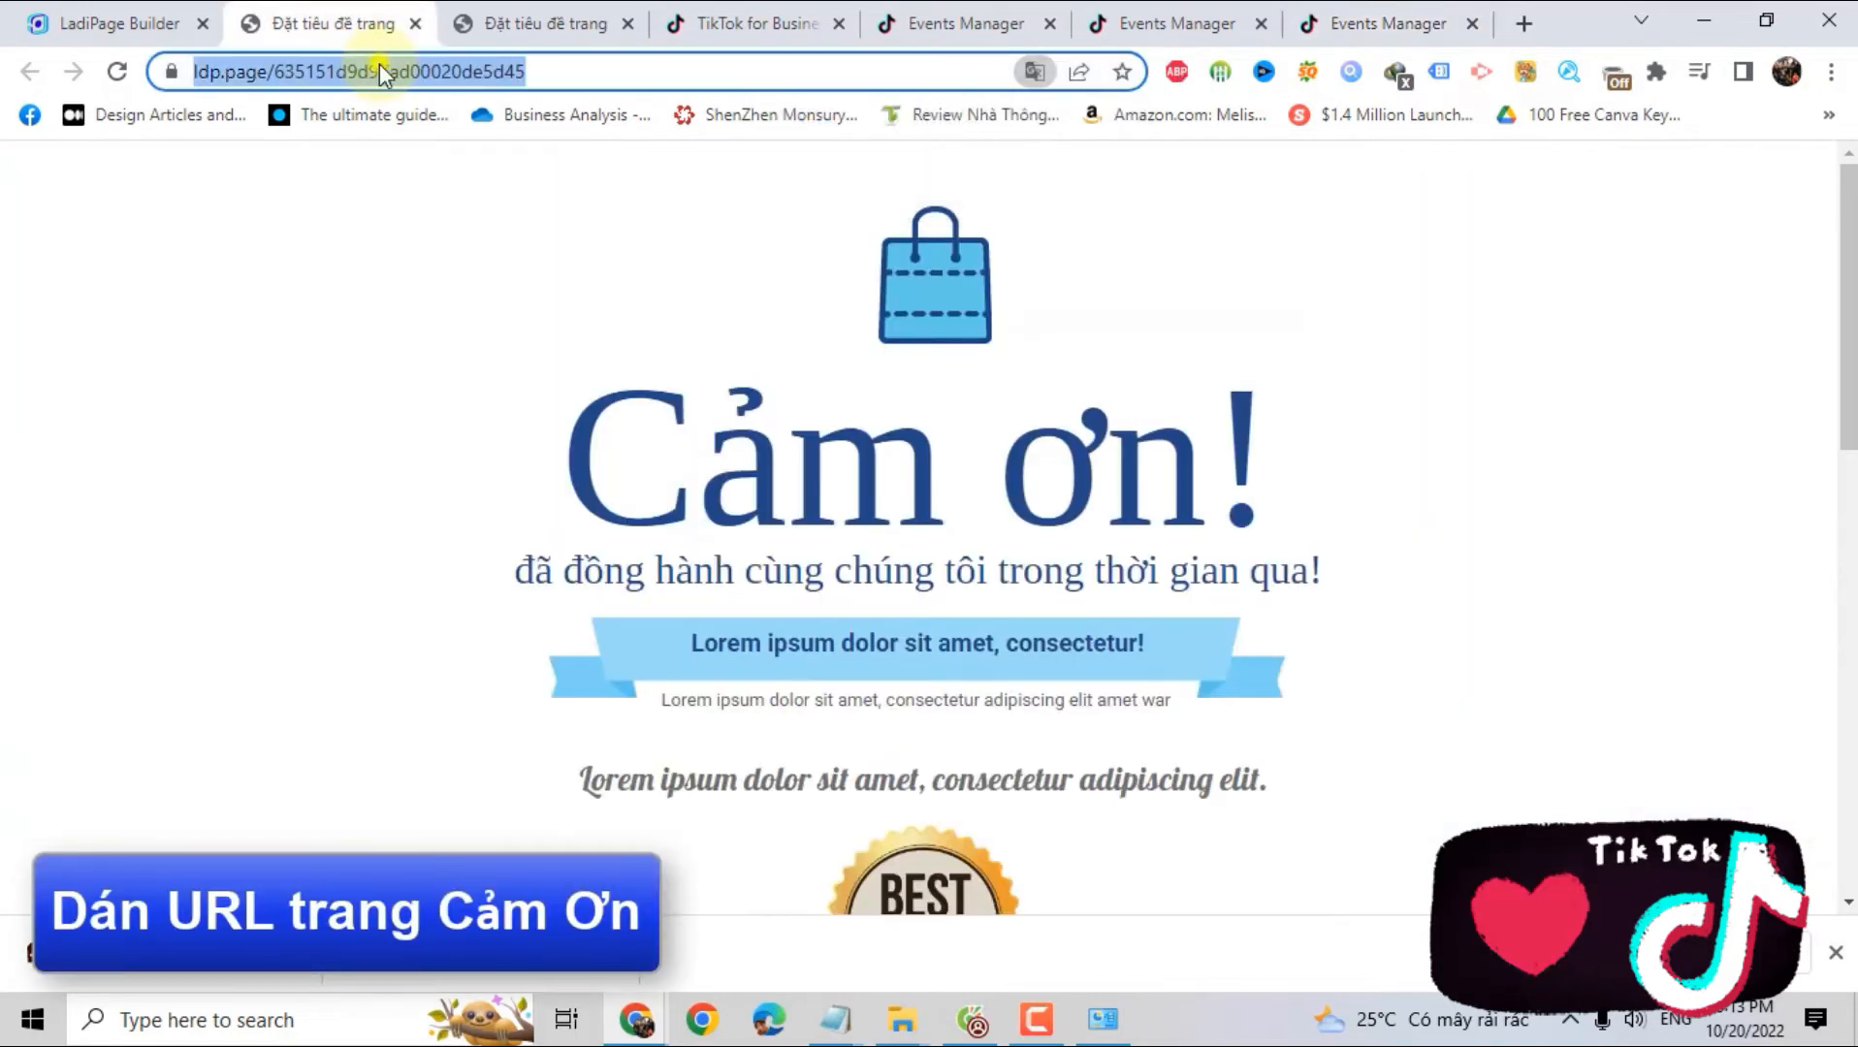
{"action": "right_click", "coordinate": [380, 62]}
{"action": "left_click", "coordinate": [443, 227]}
{"action": "left_click_drag", "start_coordinate": [627, 462], "coordinate": [1282, 461]}
{"action": "left_click", "coordinate": [1382, 23]}
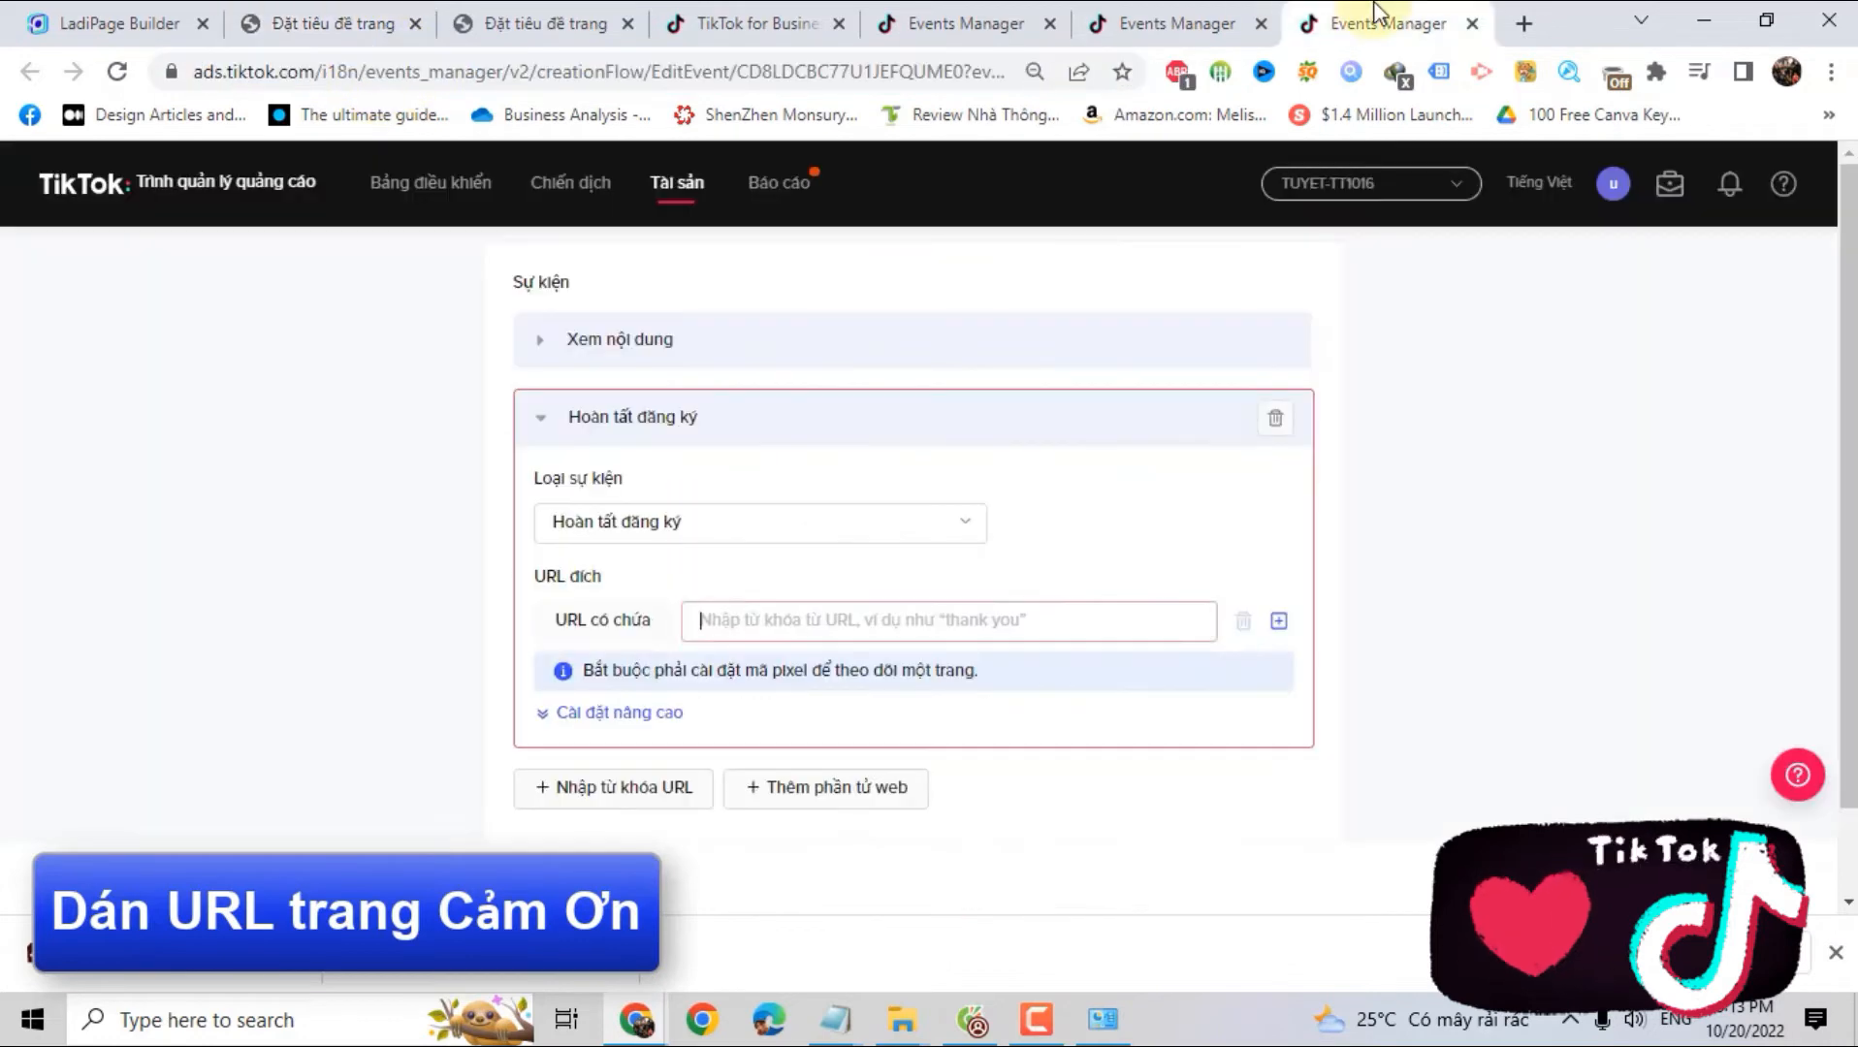
{"action": "left_click", "coordinate": [712, 622]}
{"action": "right_click", "coordinate": [718, 620]}
{"action": "left_click", "coordinate": [788, 365]}
Expand the Hoàn tất đăng ký event's advanced settings and enter the event alias HOÀN TẤT ĐK
{"action": "left_click", "coordinate": [621, 712]}
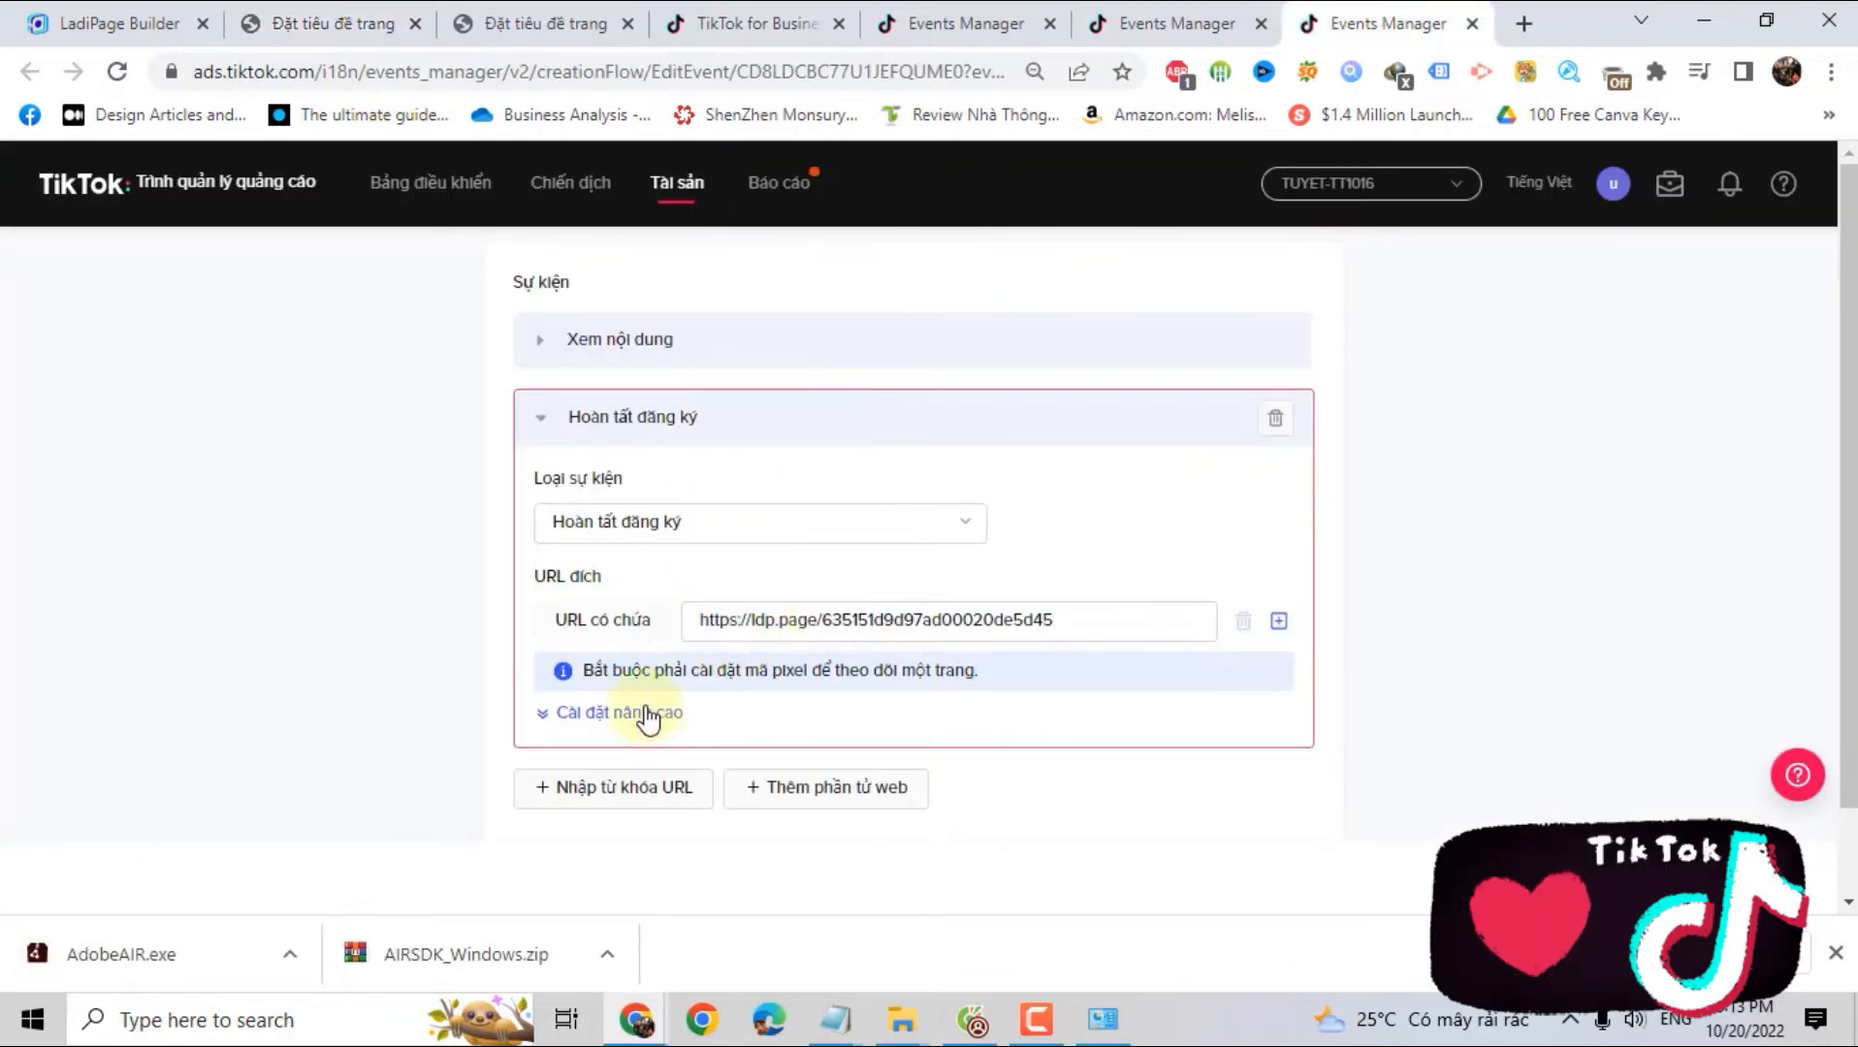
{"action": "scroll", "coordinate": [645, 582], "scroll_direction": "down", "scroll_amount": 3}
{"action": "left_click", "coordinate": [689, 532]}
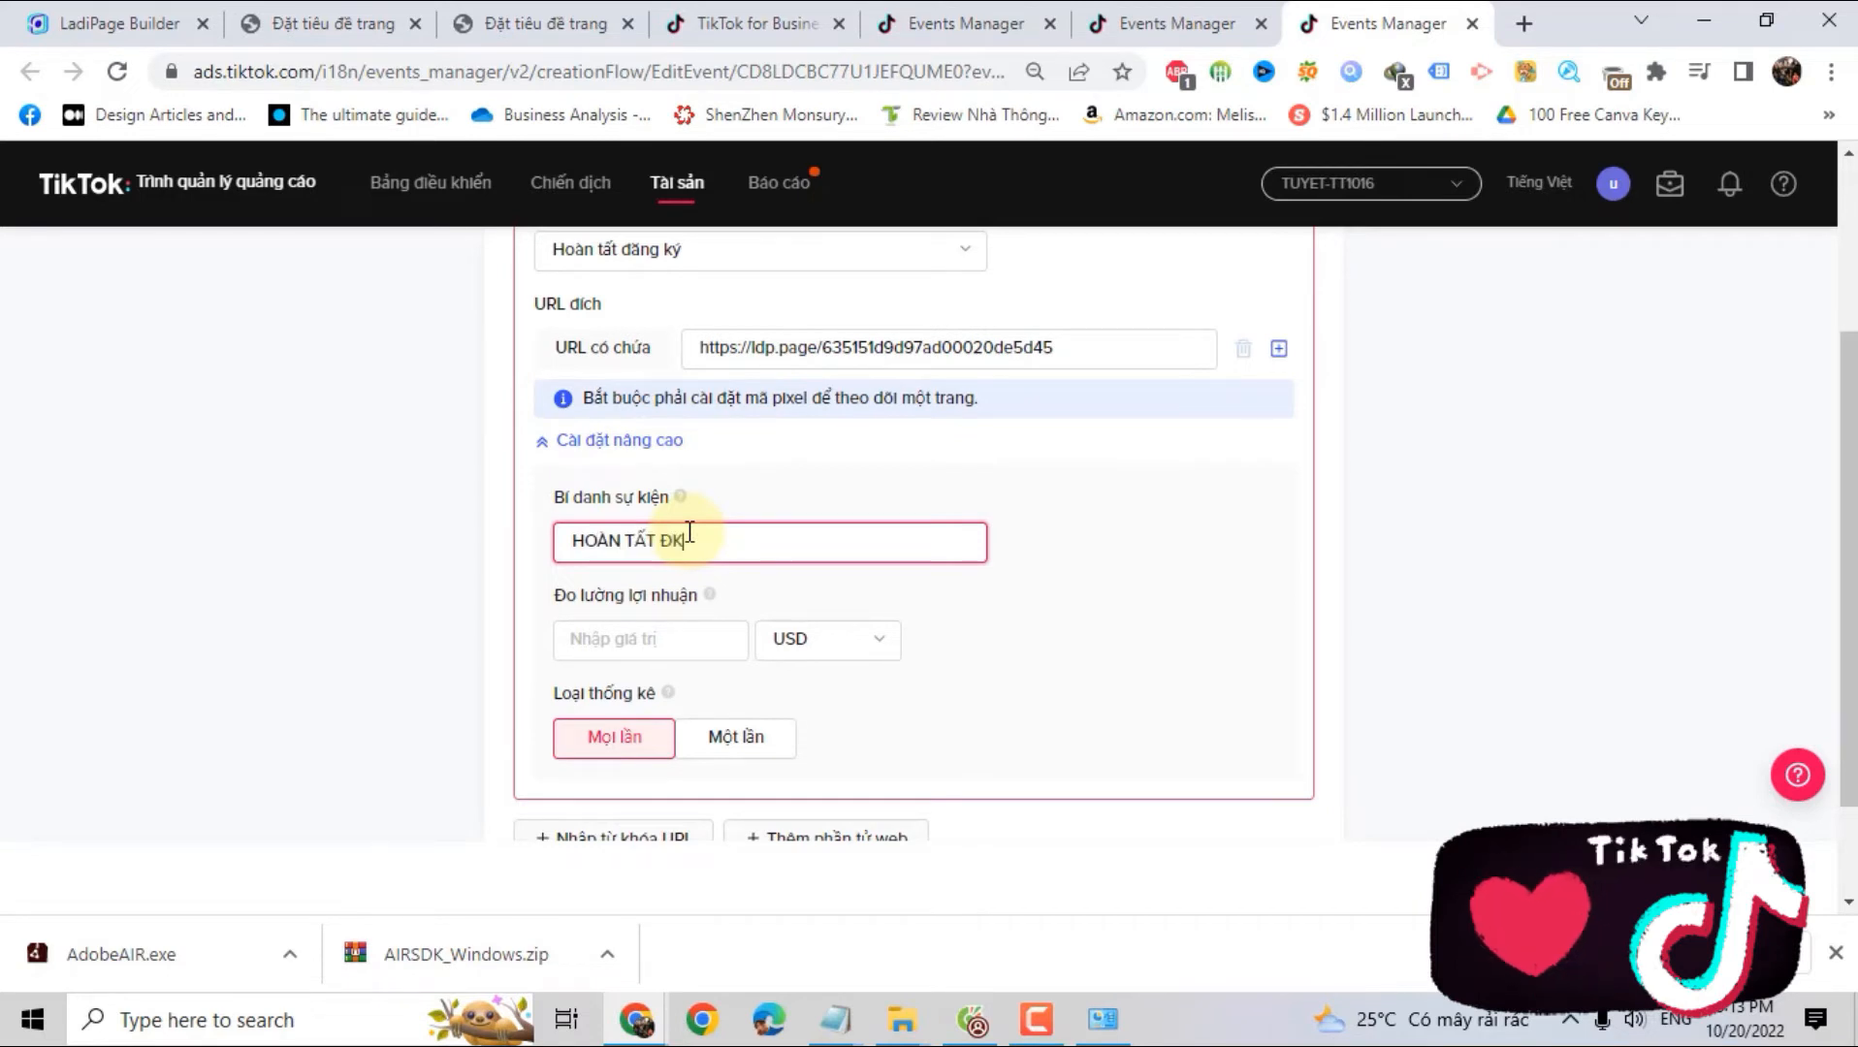
Set the Hoàn tất đăng ký event's currency to VND and statistics type to Một lần, and open the AHK1 pixel's event details
{"action": "left_click", "coordinate": [638, 637]}
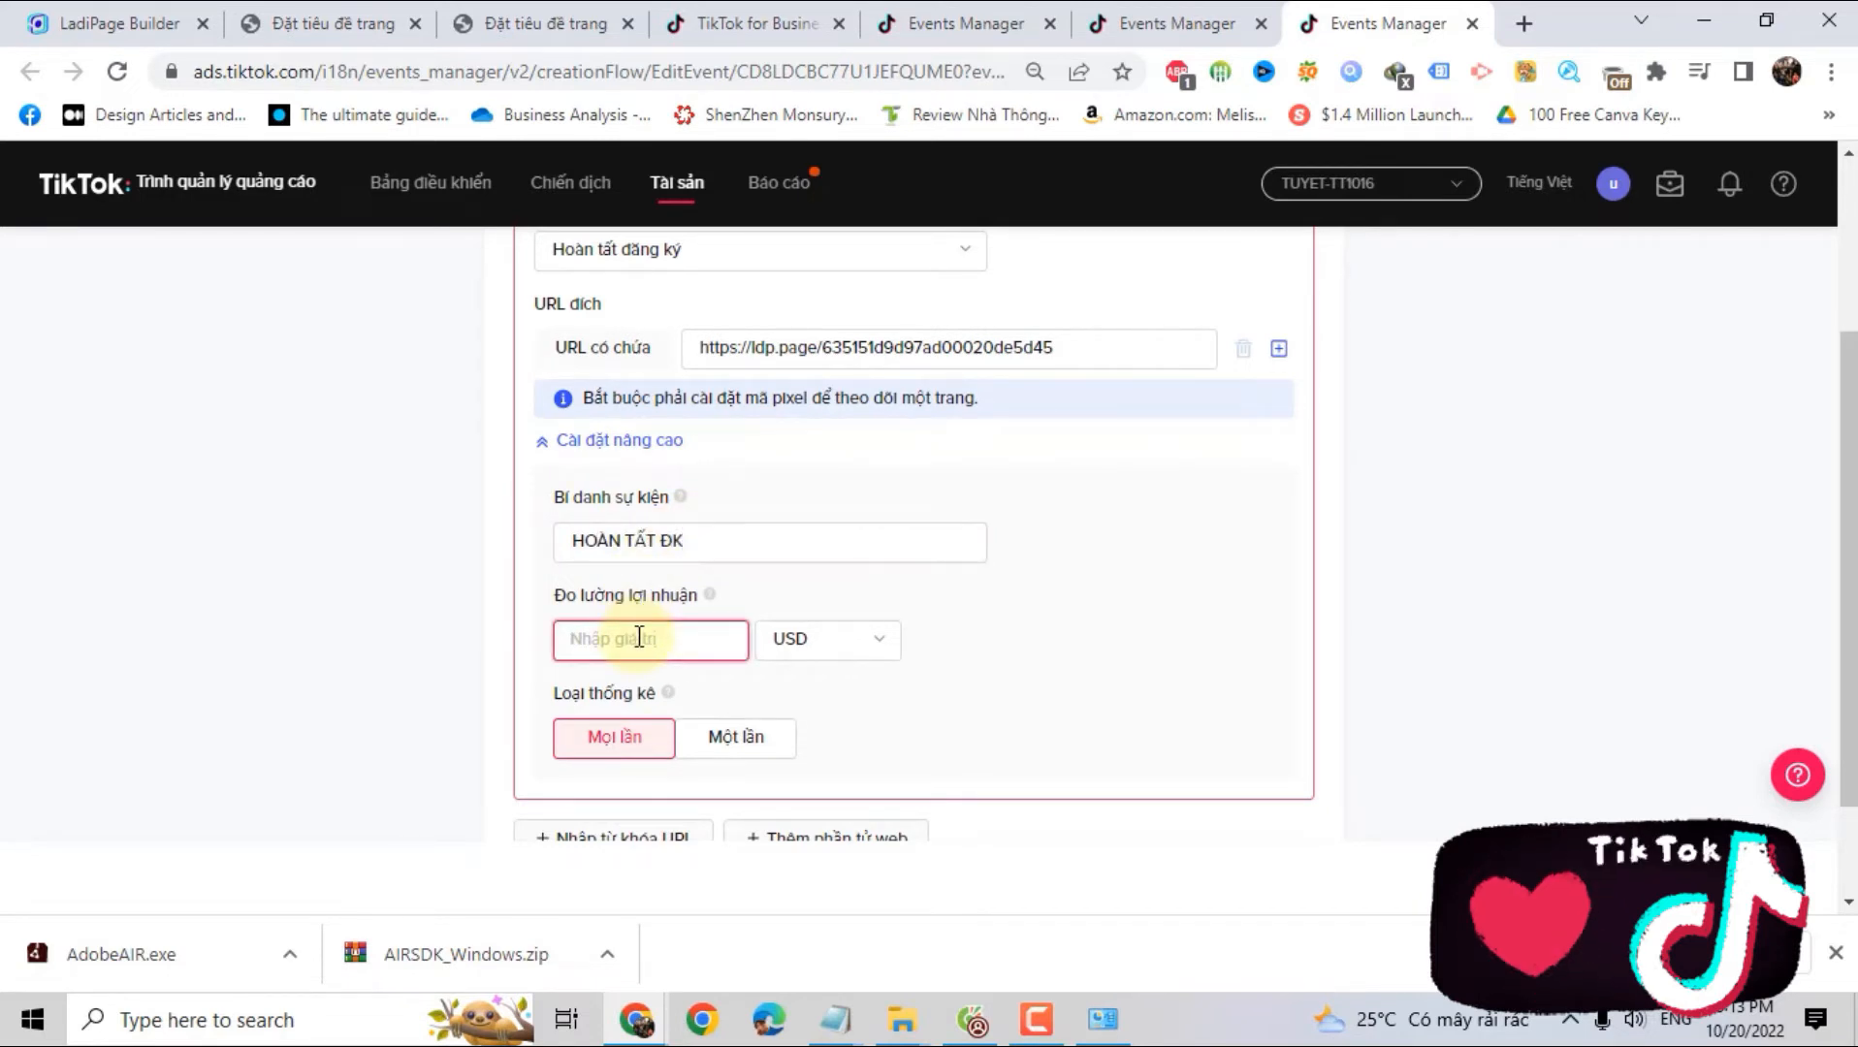
{"action": "left_click", "coordinate": [775, 638]}
{"action": "scroll", "coordinate": [801, 771], "scroll_direction": "down", "scroll_amount": 7}
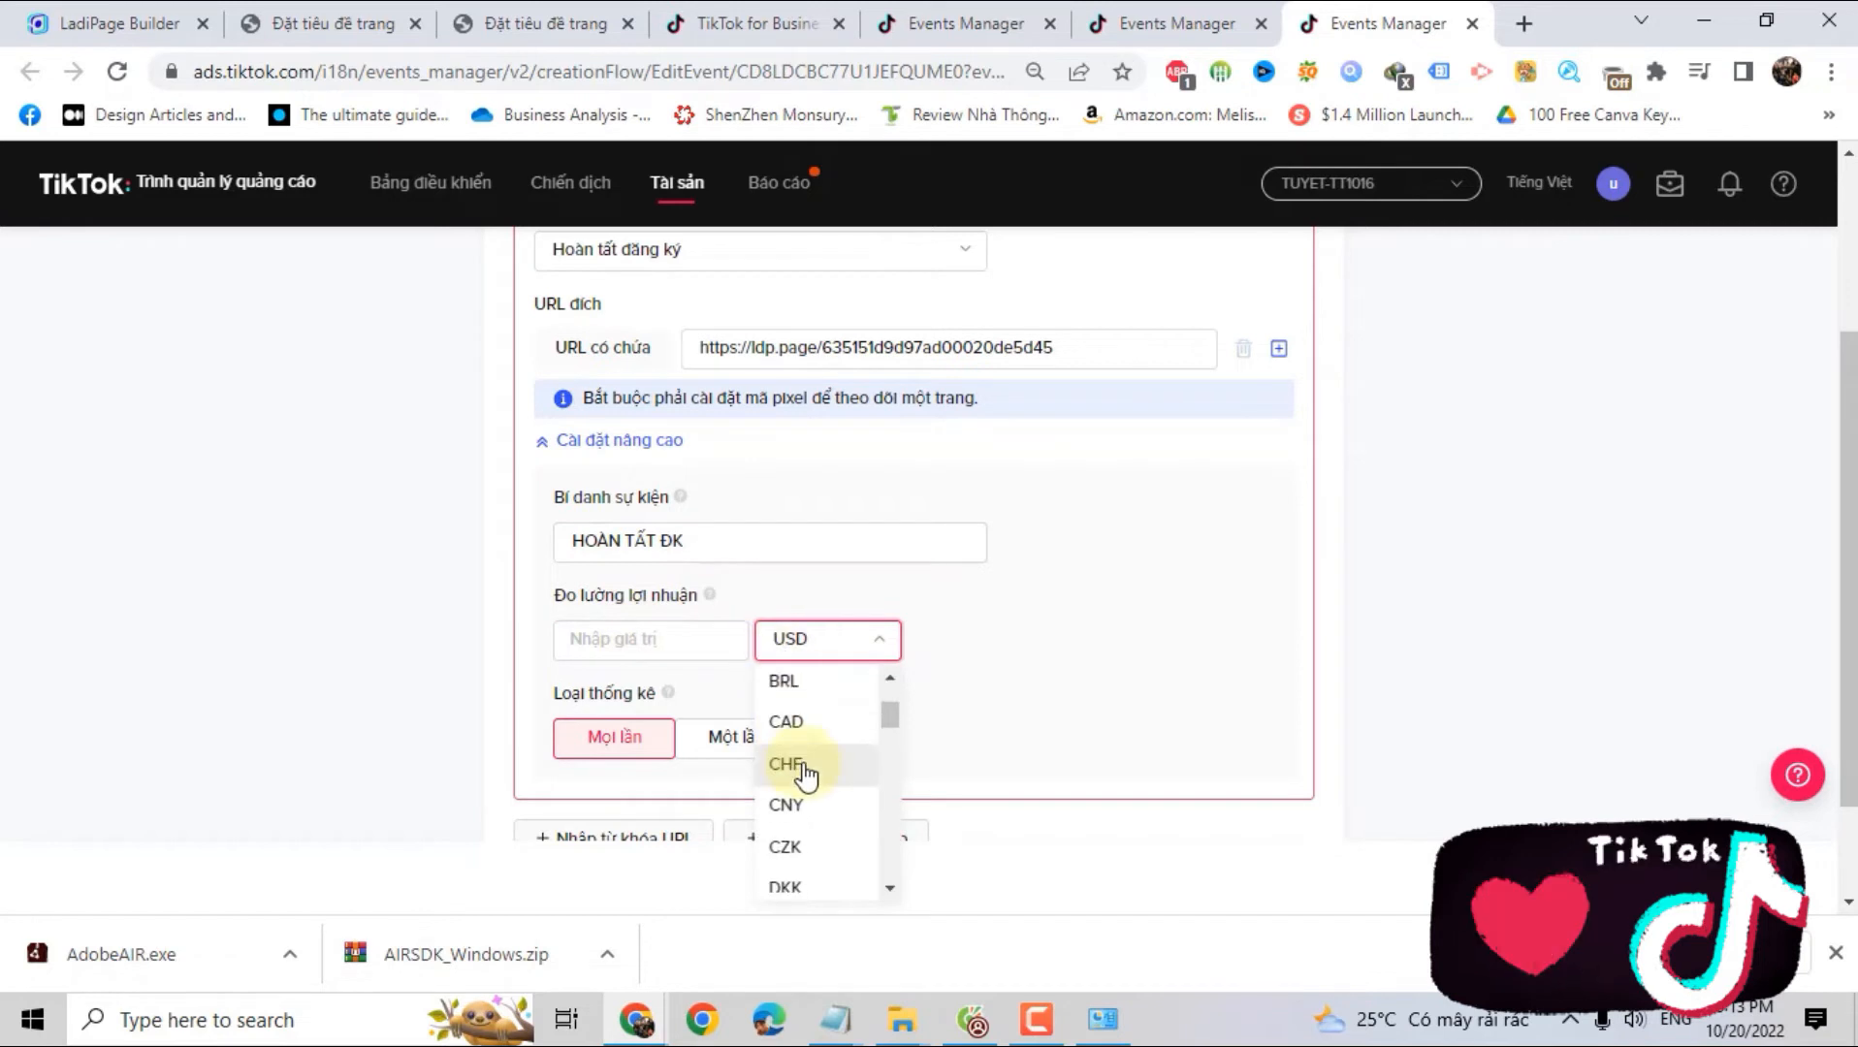
{"action": "scroll", "coordinate": [805, 776], "scroll_direction": "down", "scroll_amount": 8}
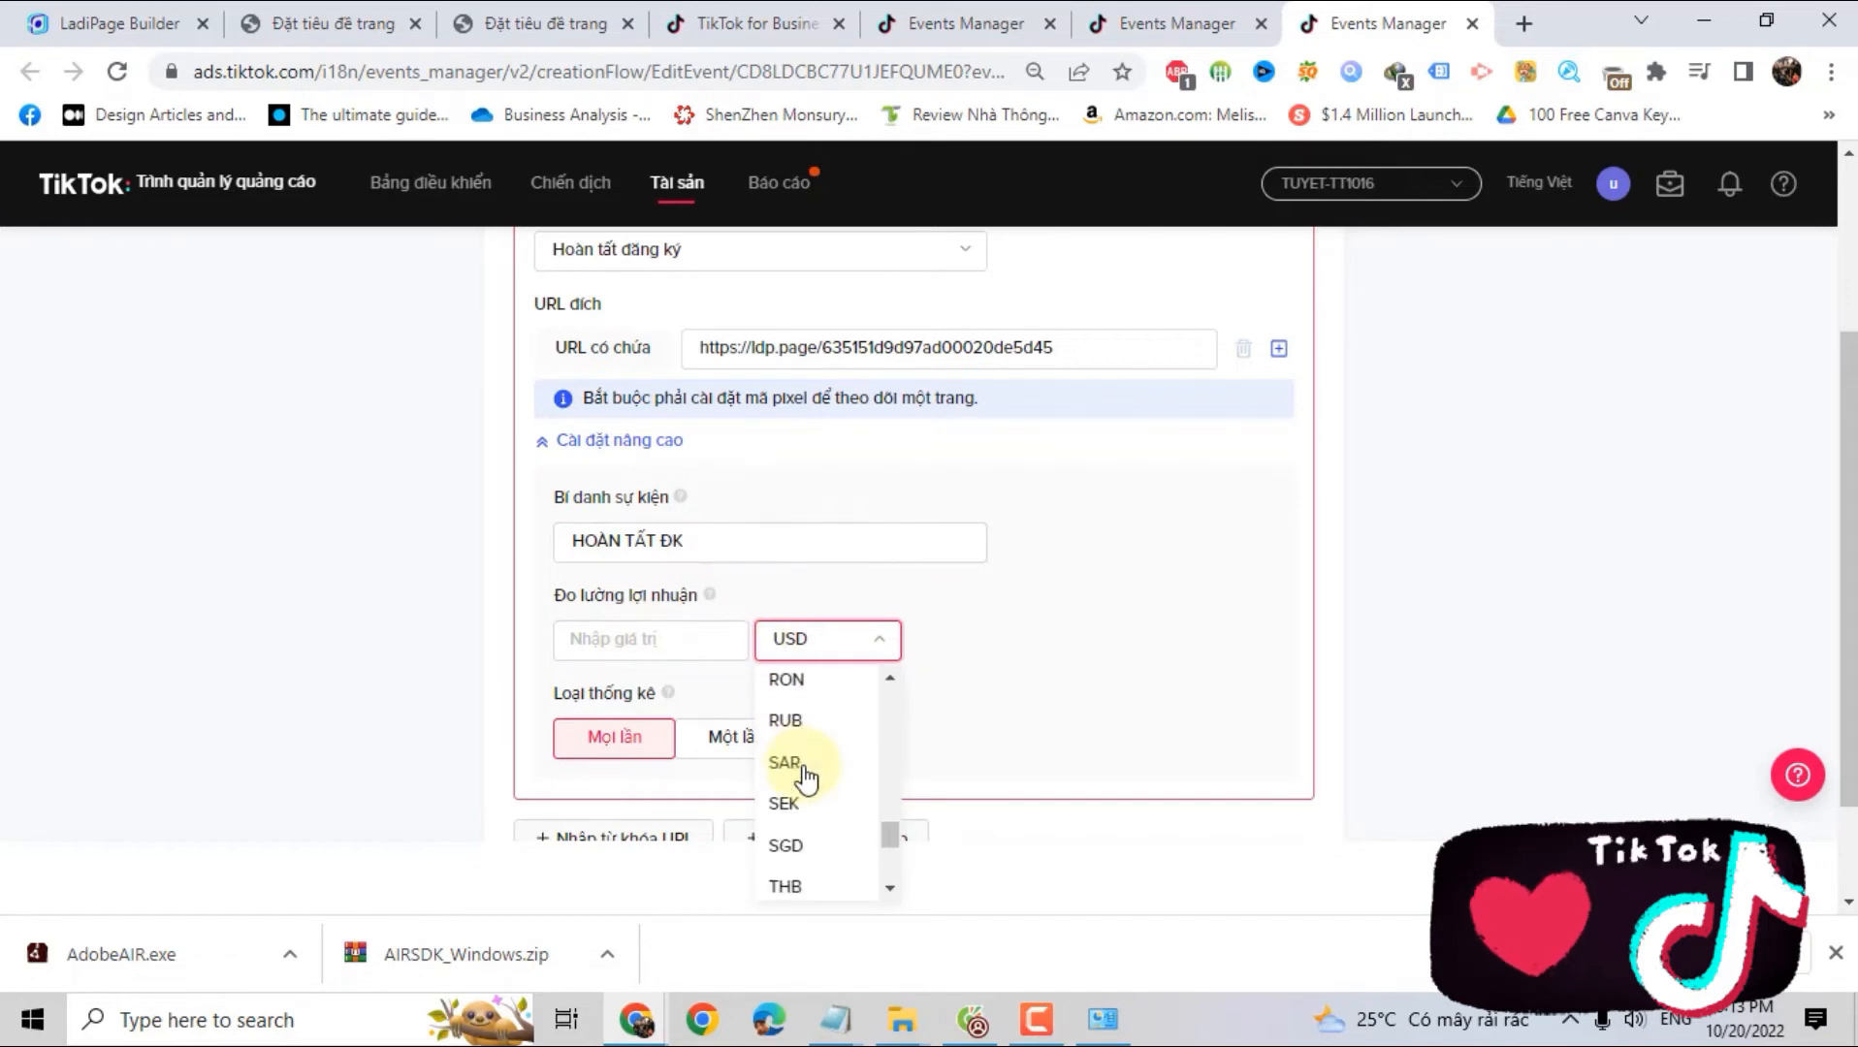
{"action": "left_click", "coordinate": [790, 829]}
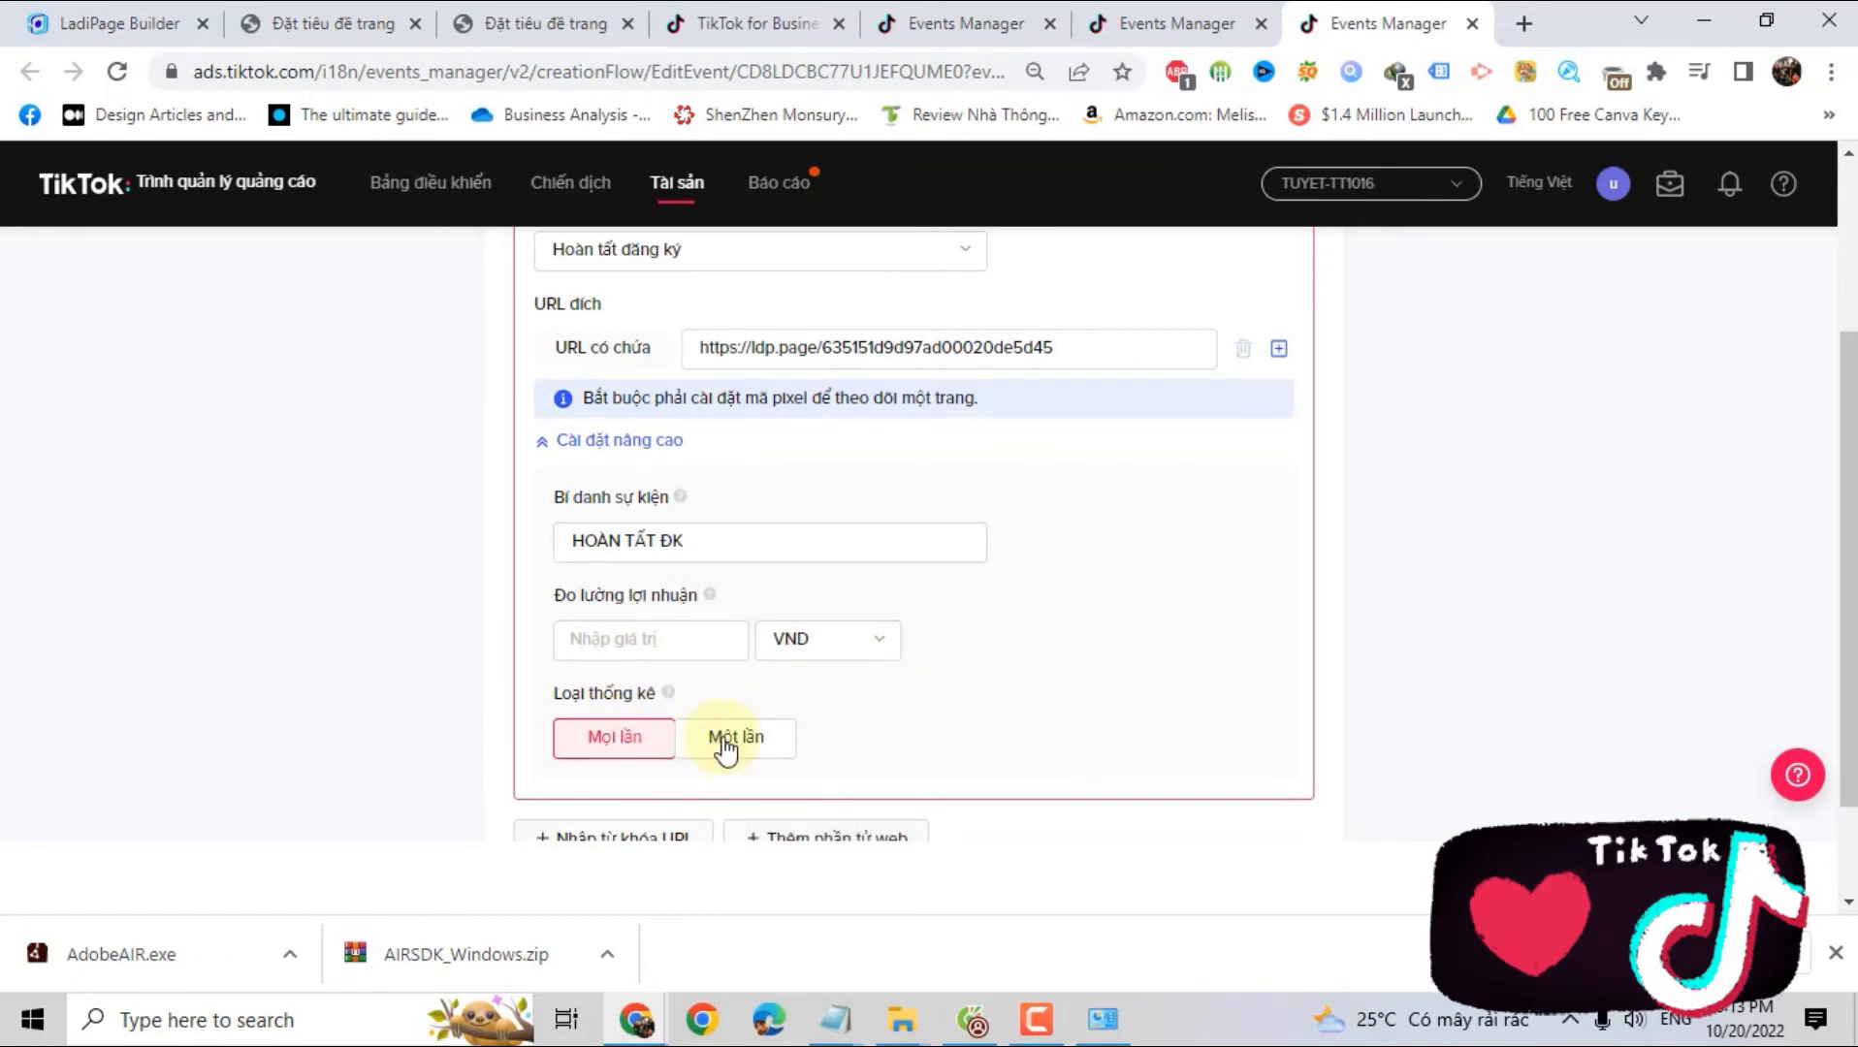
{"action": "left_click", "coordinate": [742, 745]}
{"action": "scroll", "coordinate": [1098, 676], "scroll_direction": "down", "scroll_amount": 2}
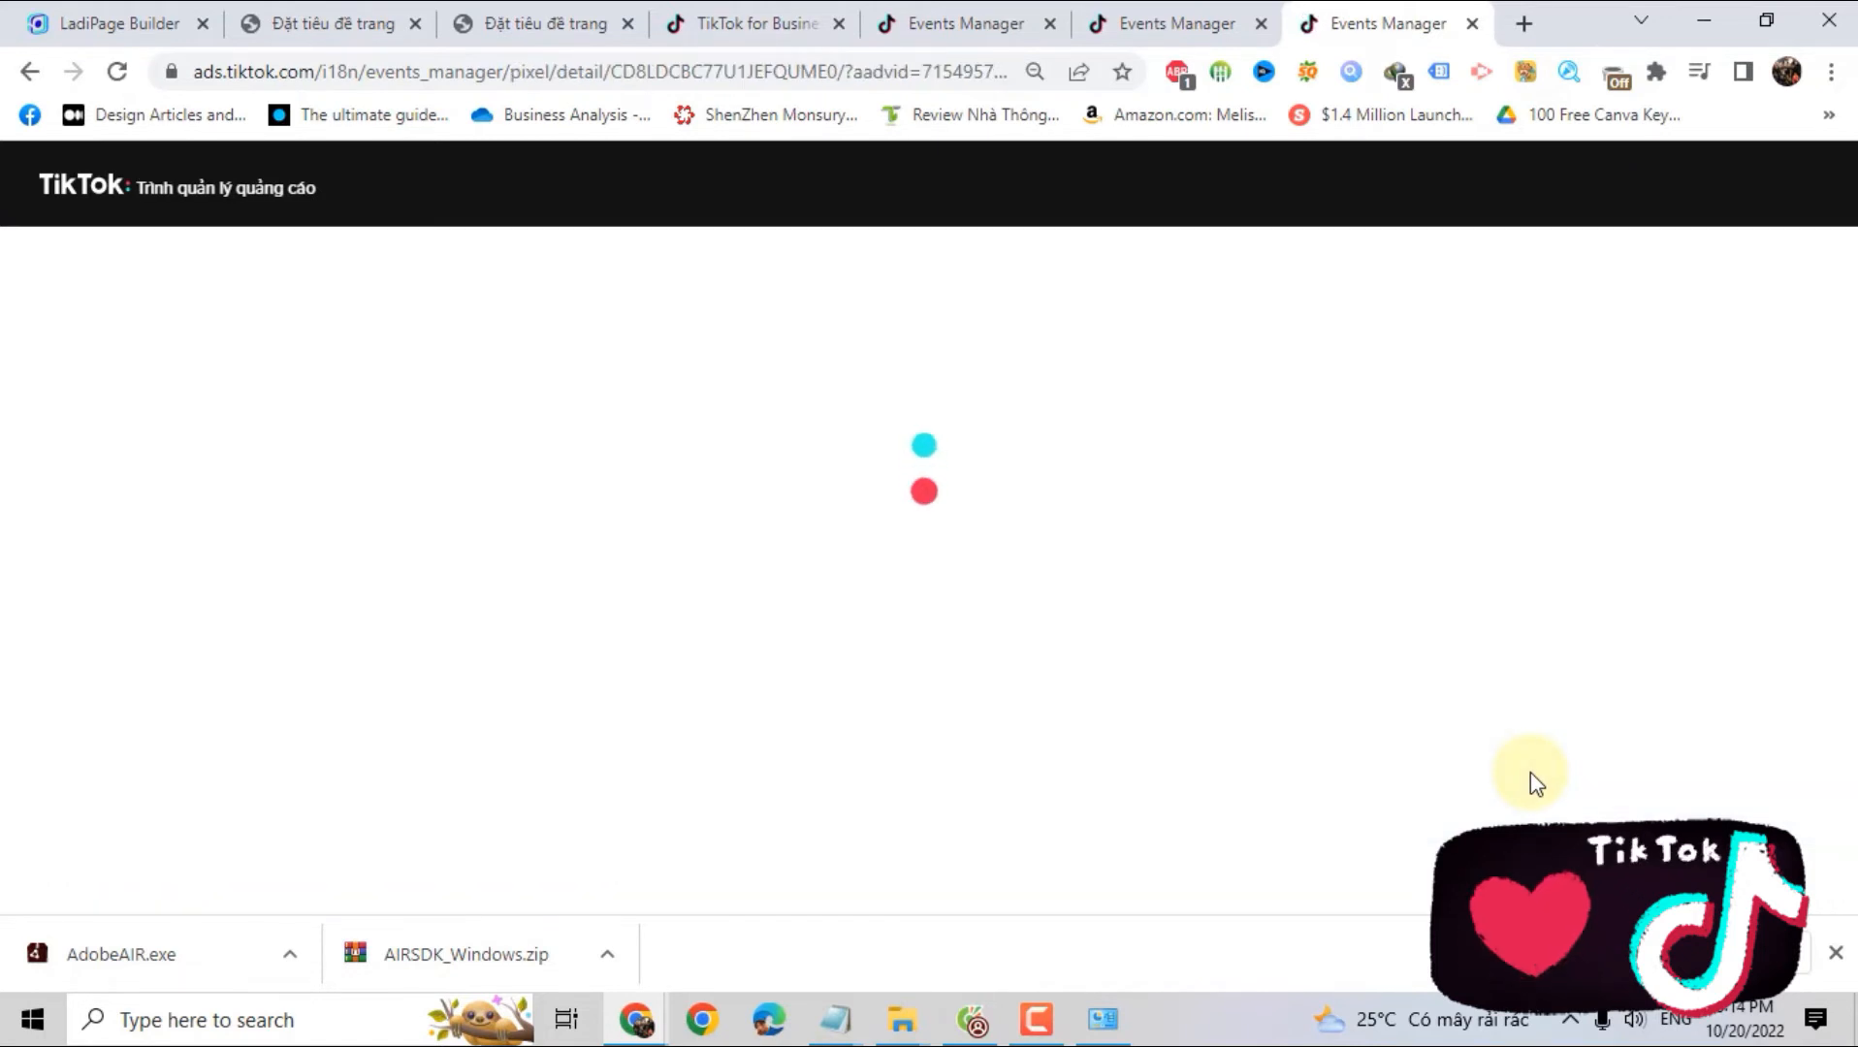
{"action": "left_click", "coordinate": [76, 390]}
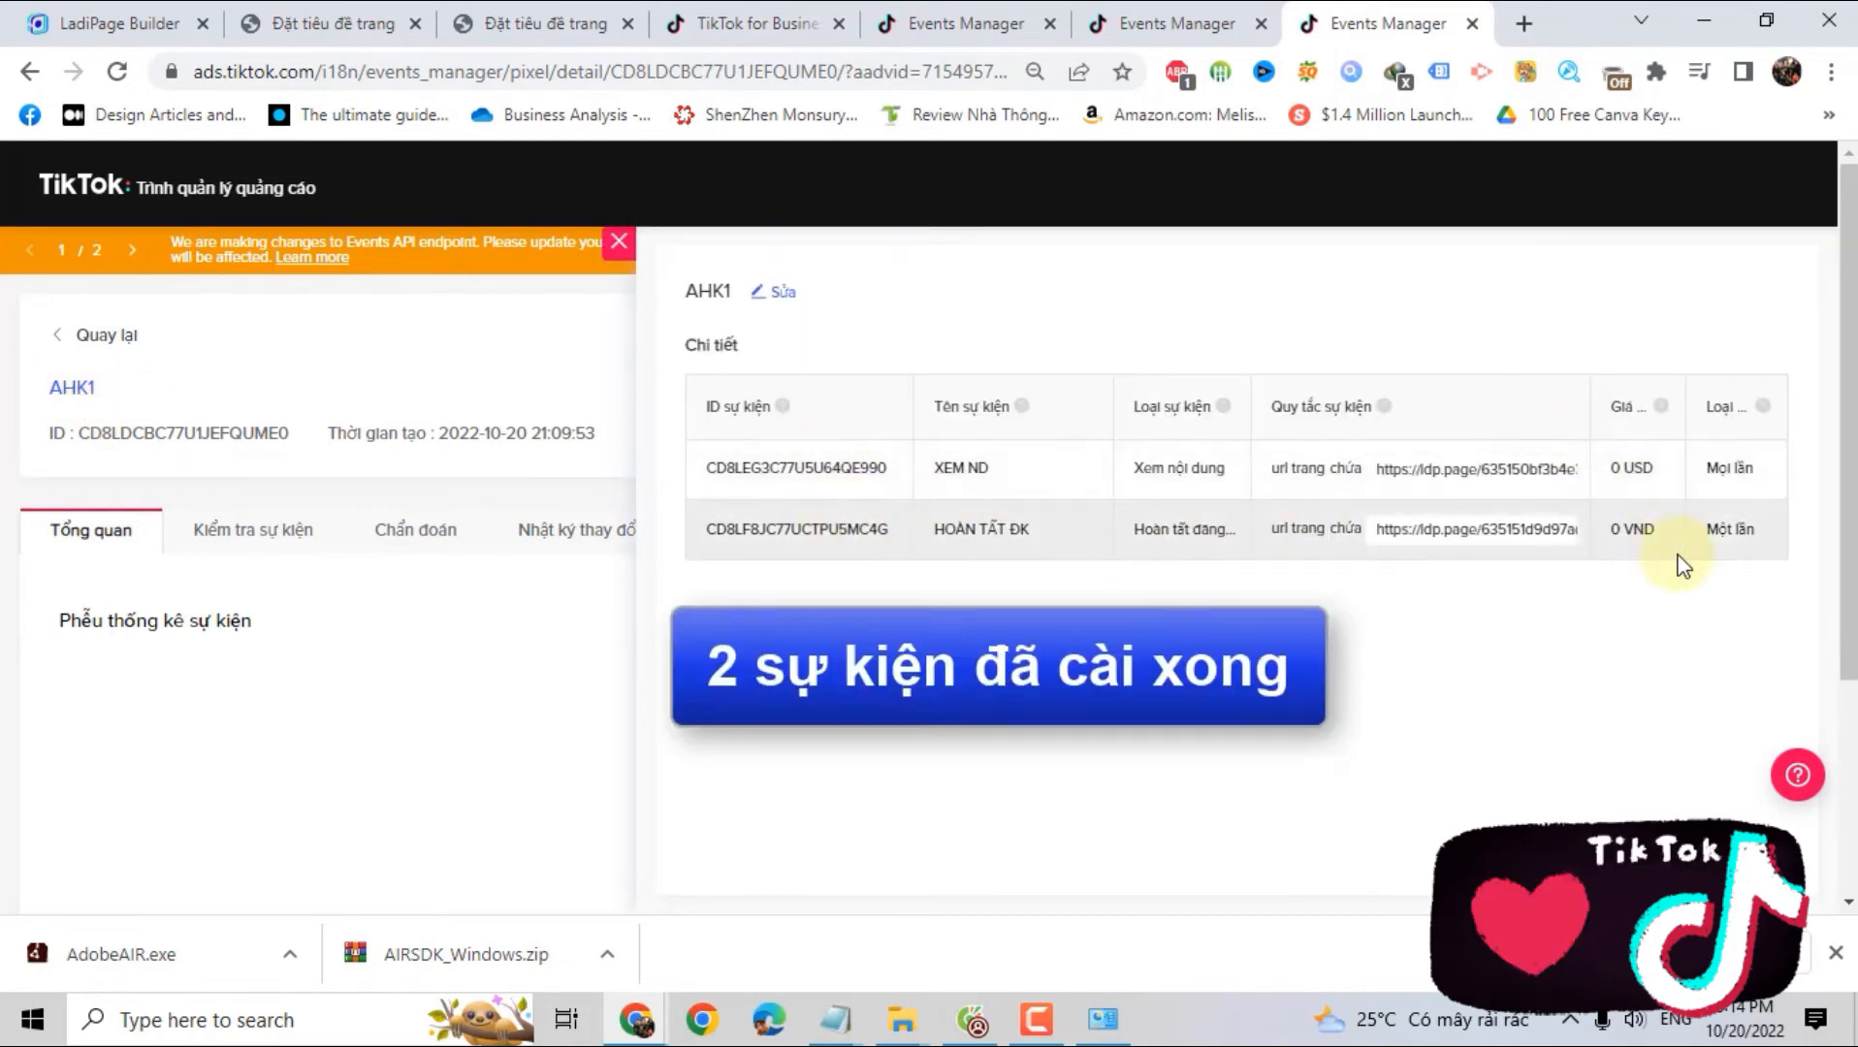
Search Google for TIKTOK HELPER in a new browser tab and open the TikTok Pixel Helper page in the Chrome Web Store
{"action": "left_click", "coordinate": [1524, 25]}
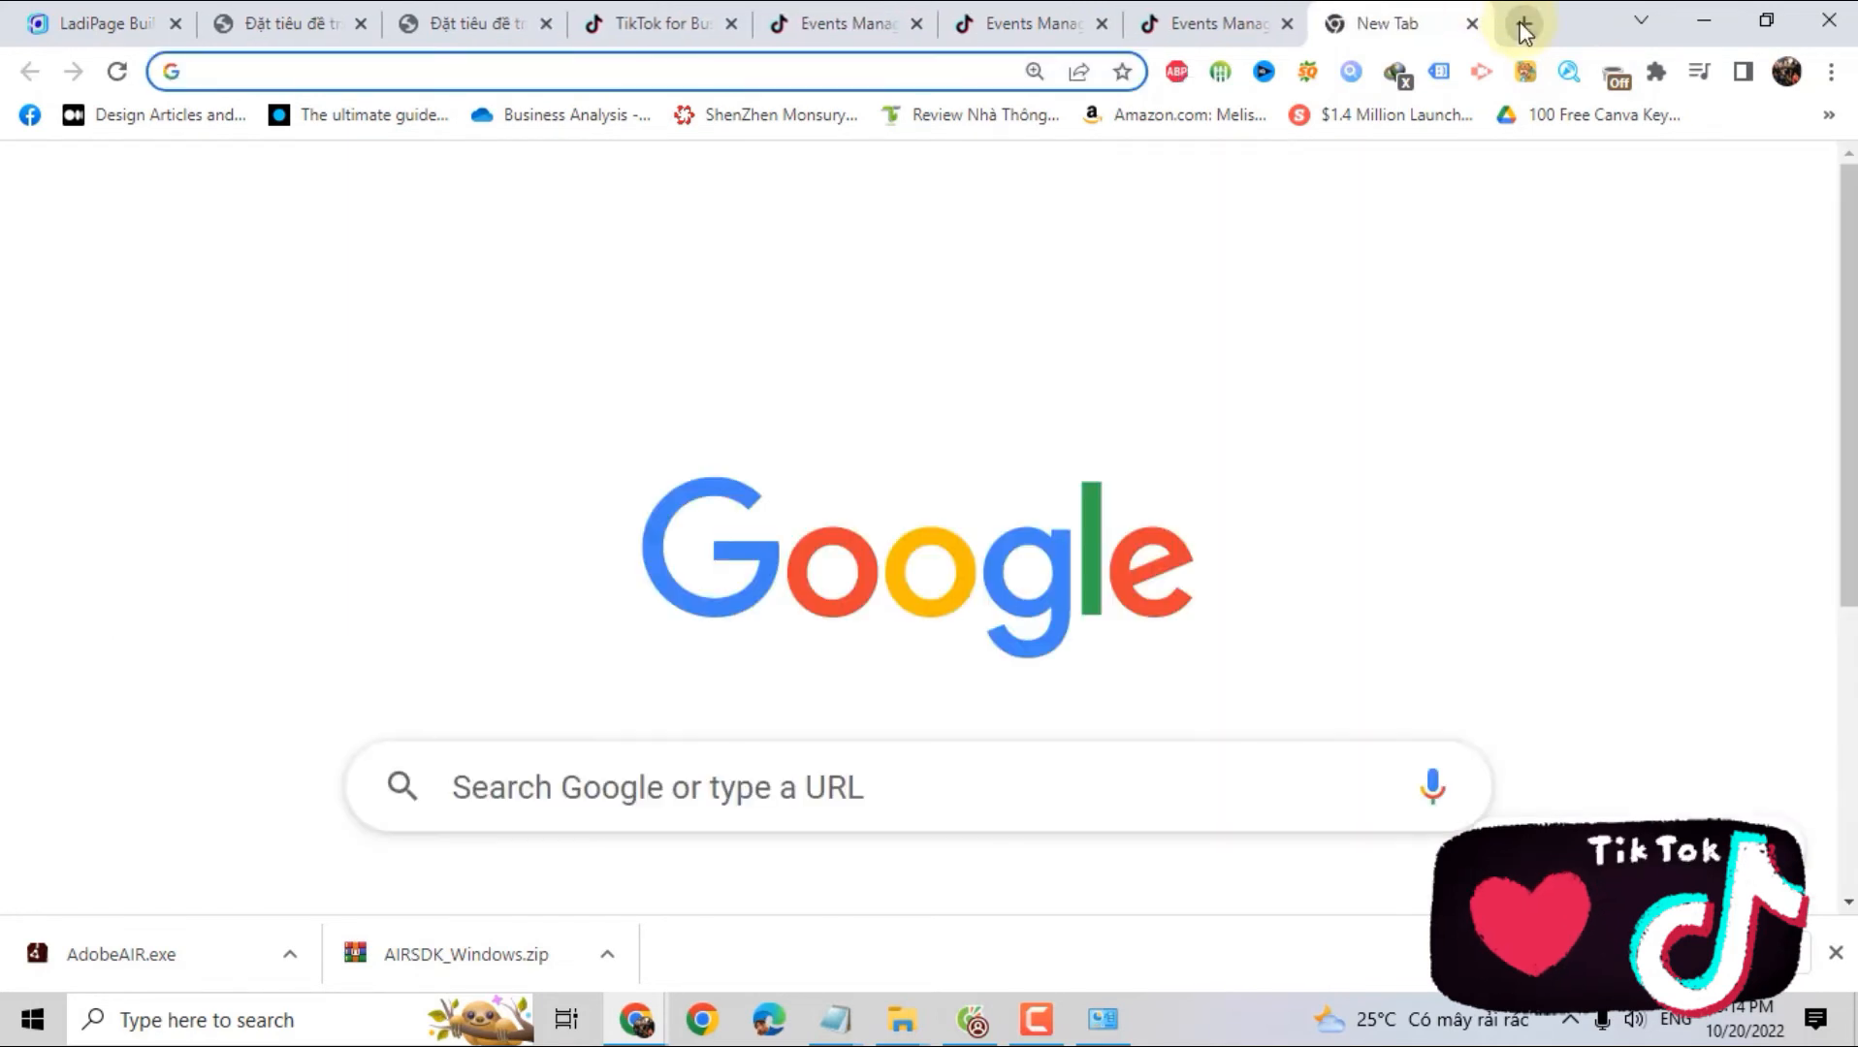
{"action": "type", "text": "TI"}
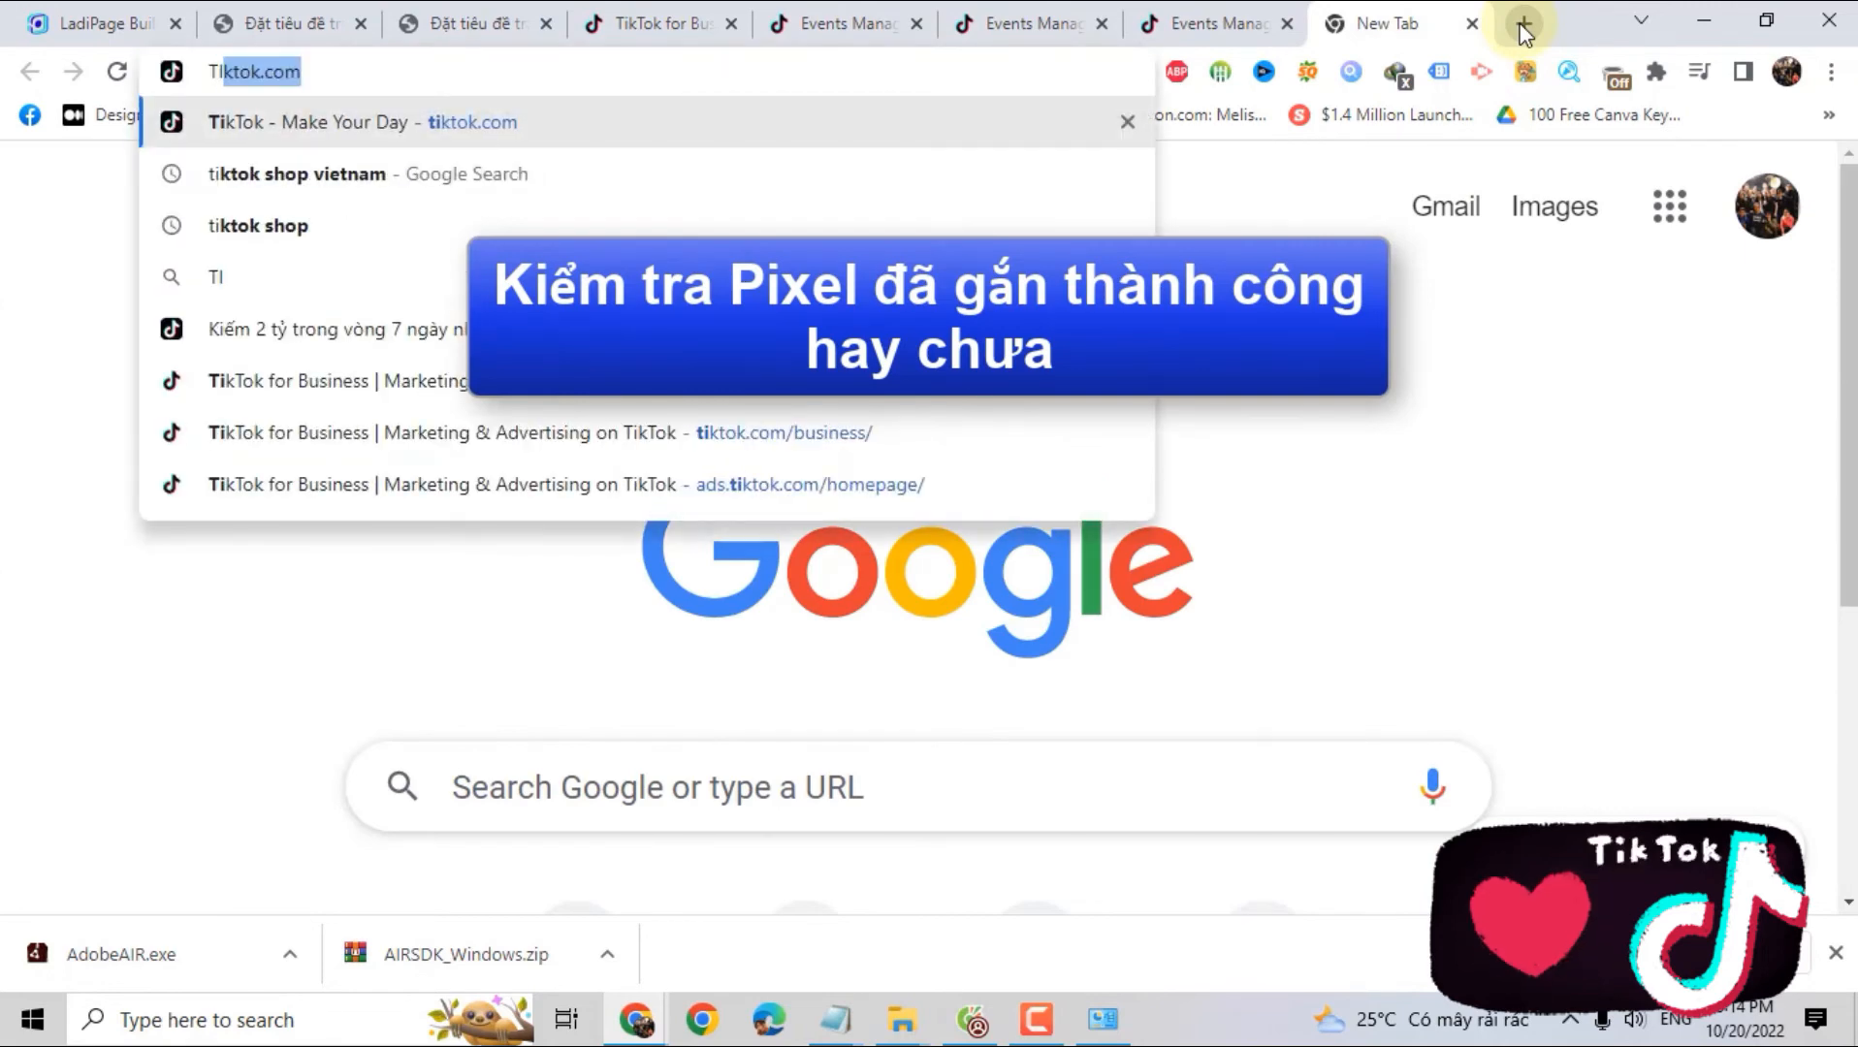
{"action": "type", "text": "KTOK HELPER"}
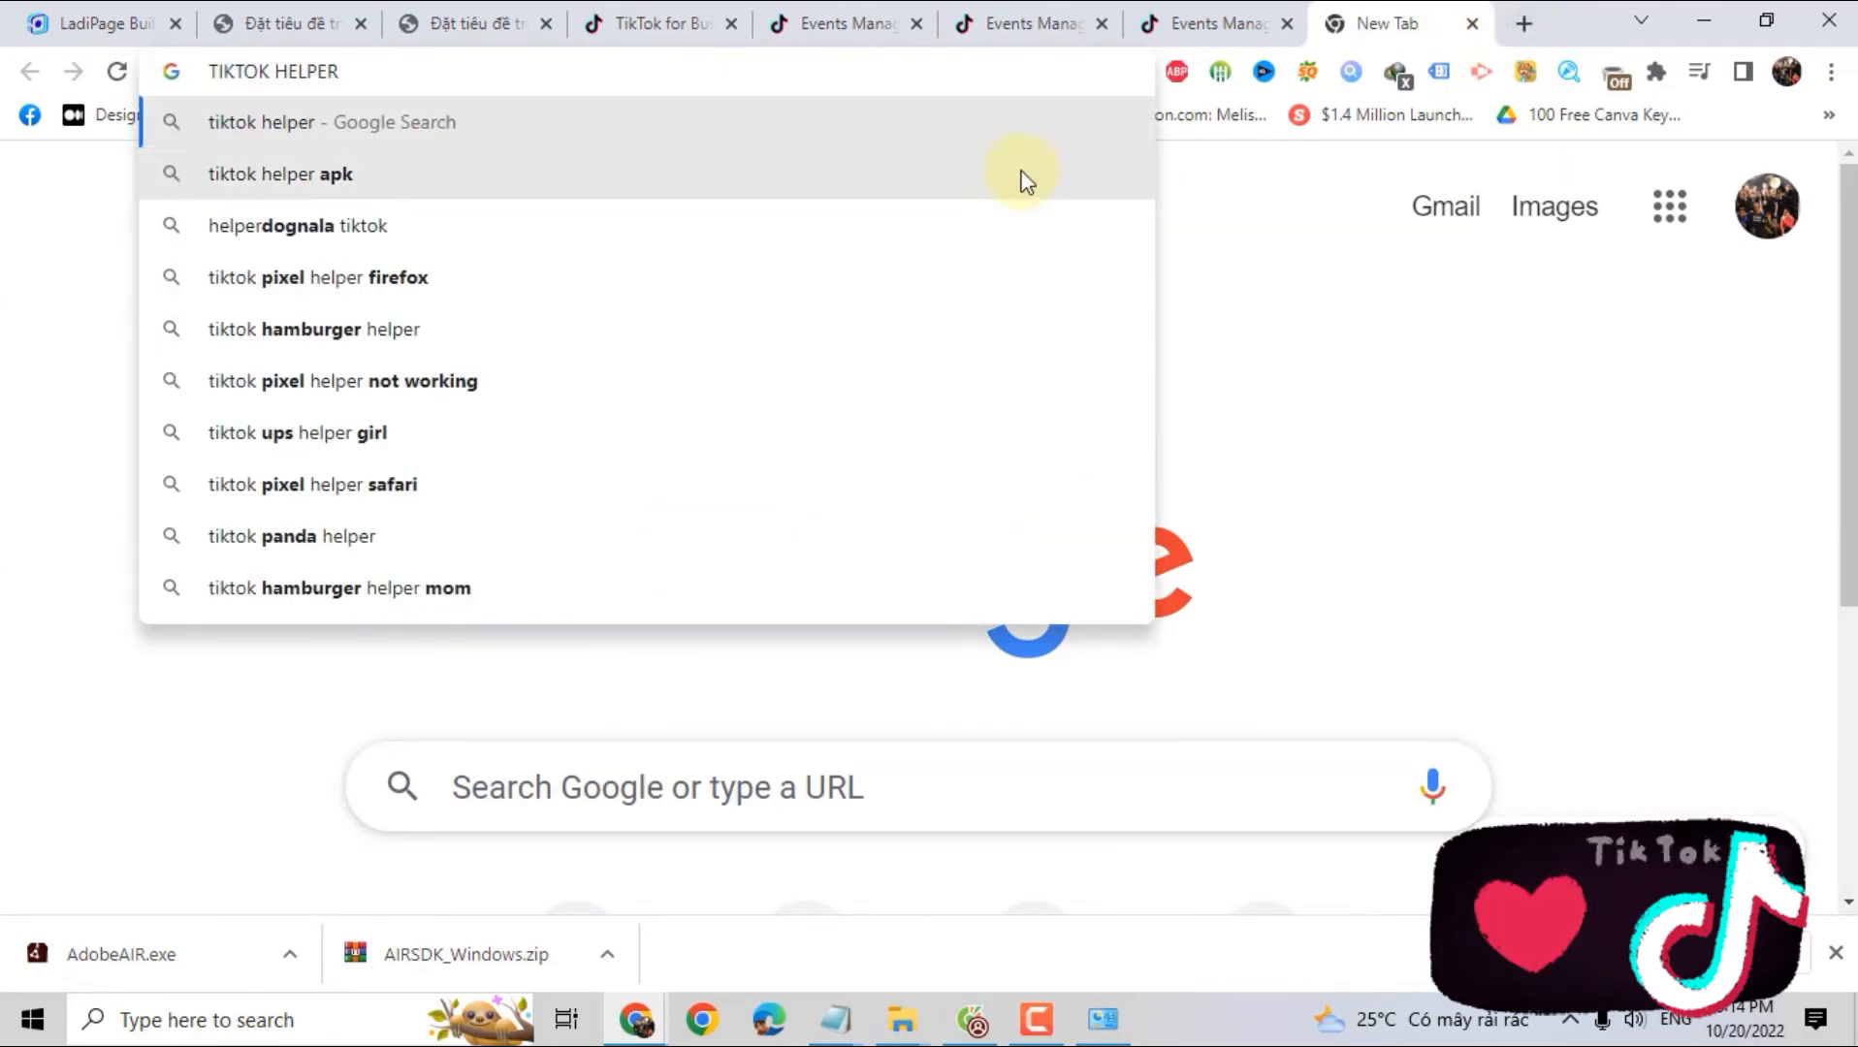
{"action": "key", "text": "Return"}
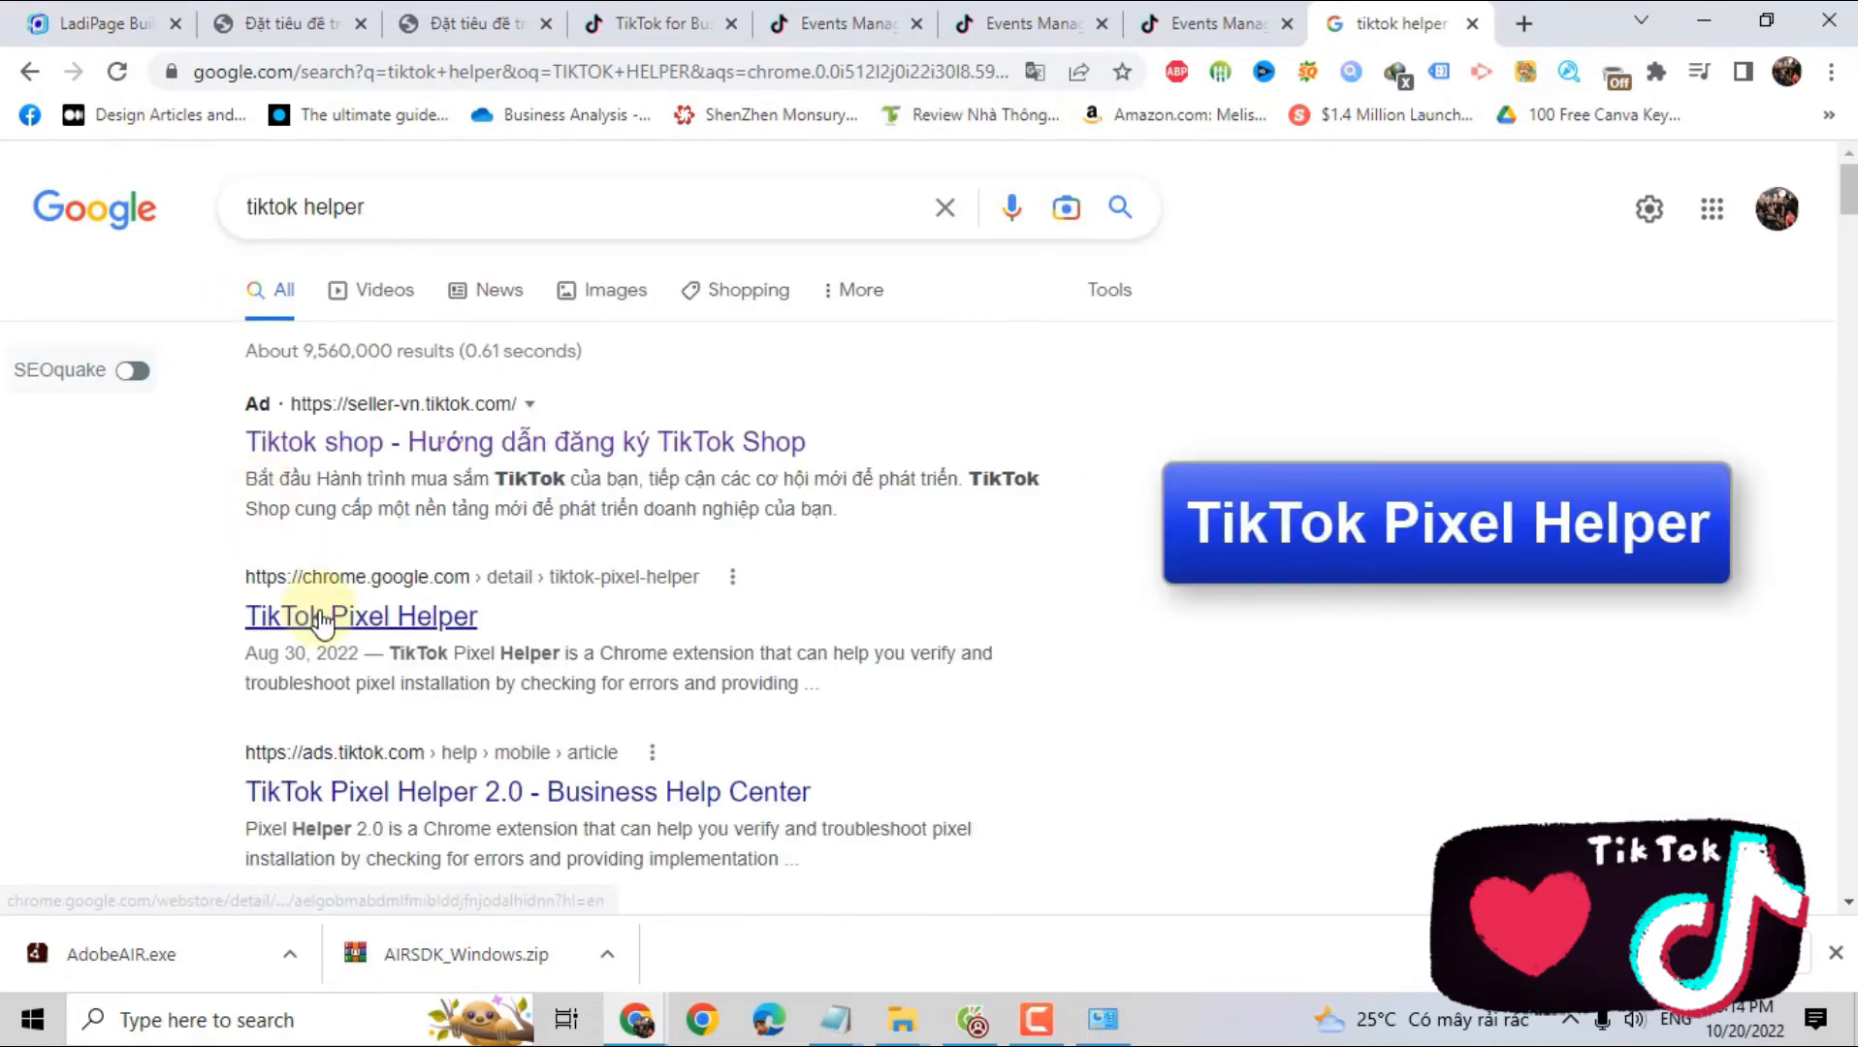
{"action": "left_click", "coordinate": [310, 616]}
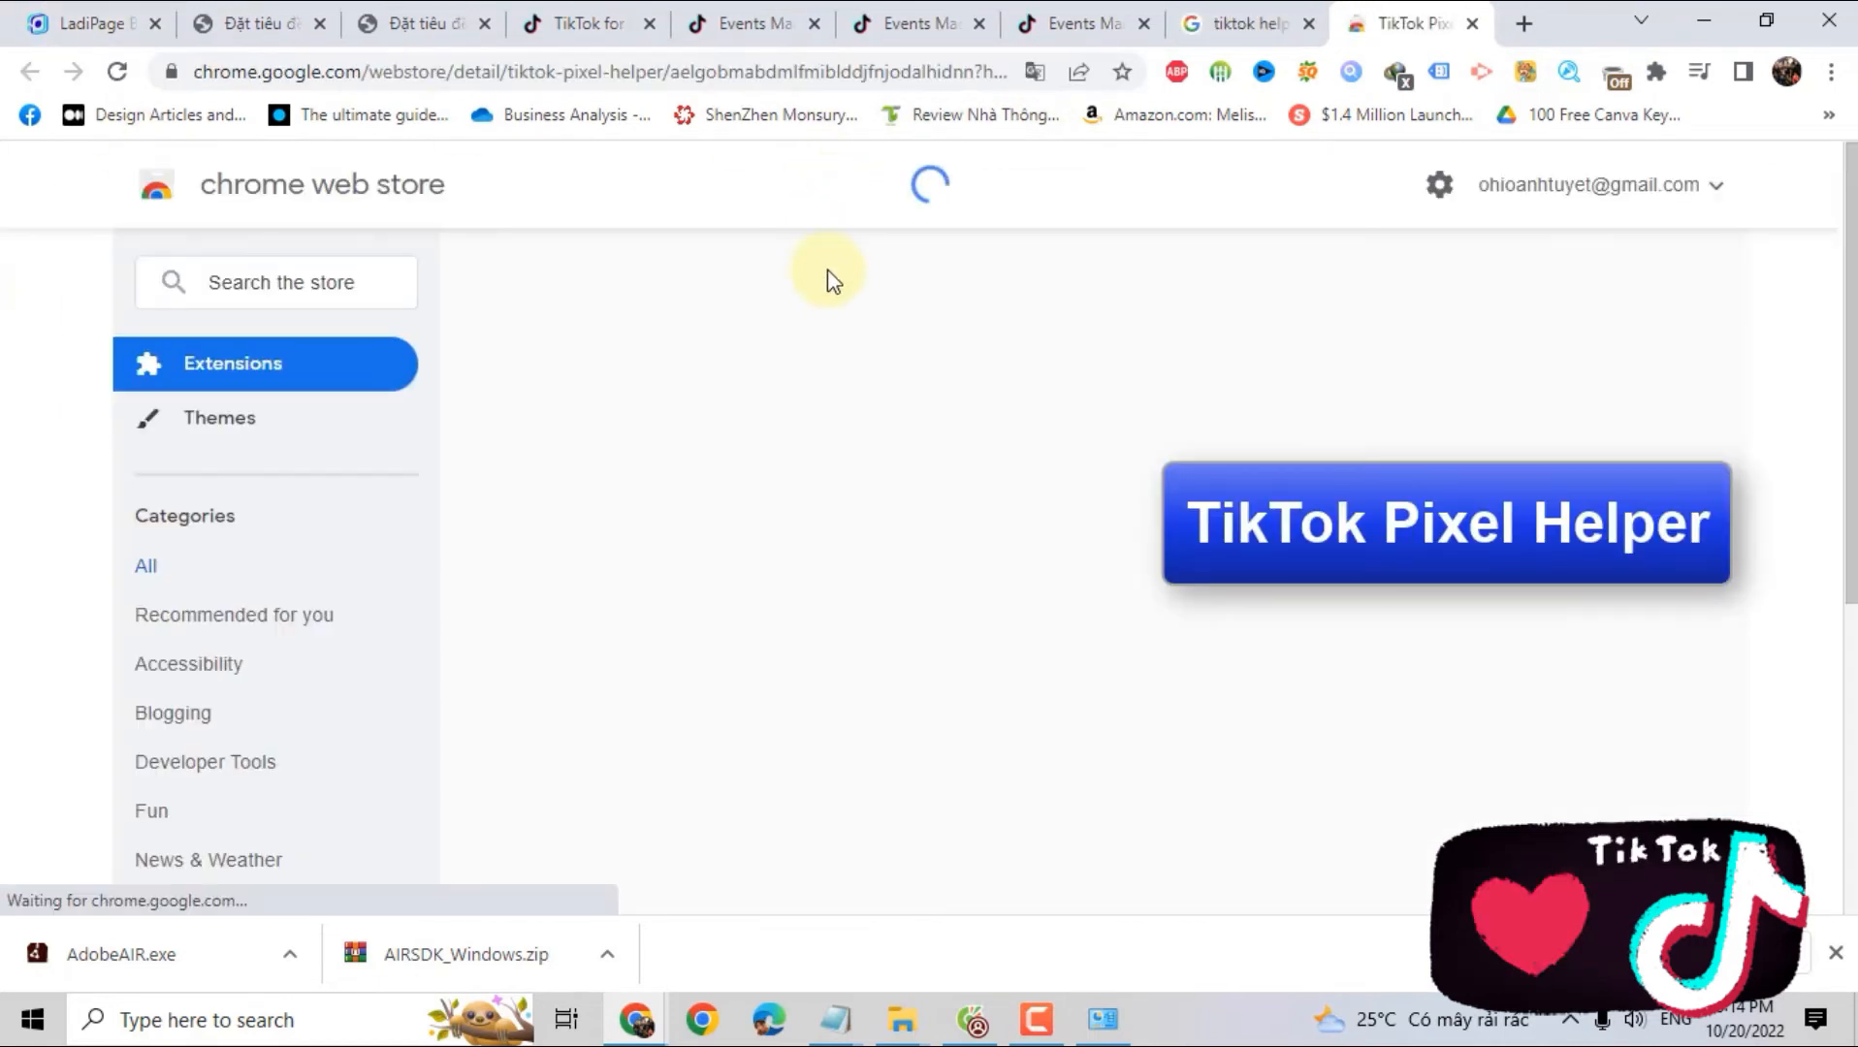
Add the TikTok Pixel Helper extension to Chrome and open the list of installed extensions
{"action": "left_click", "coordinate": [1474, 388]}
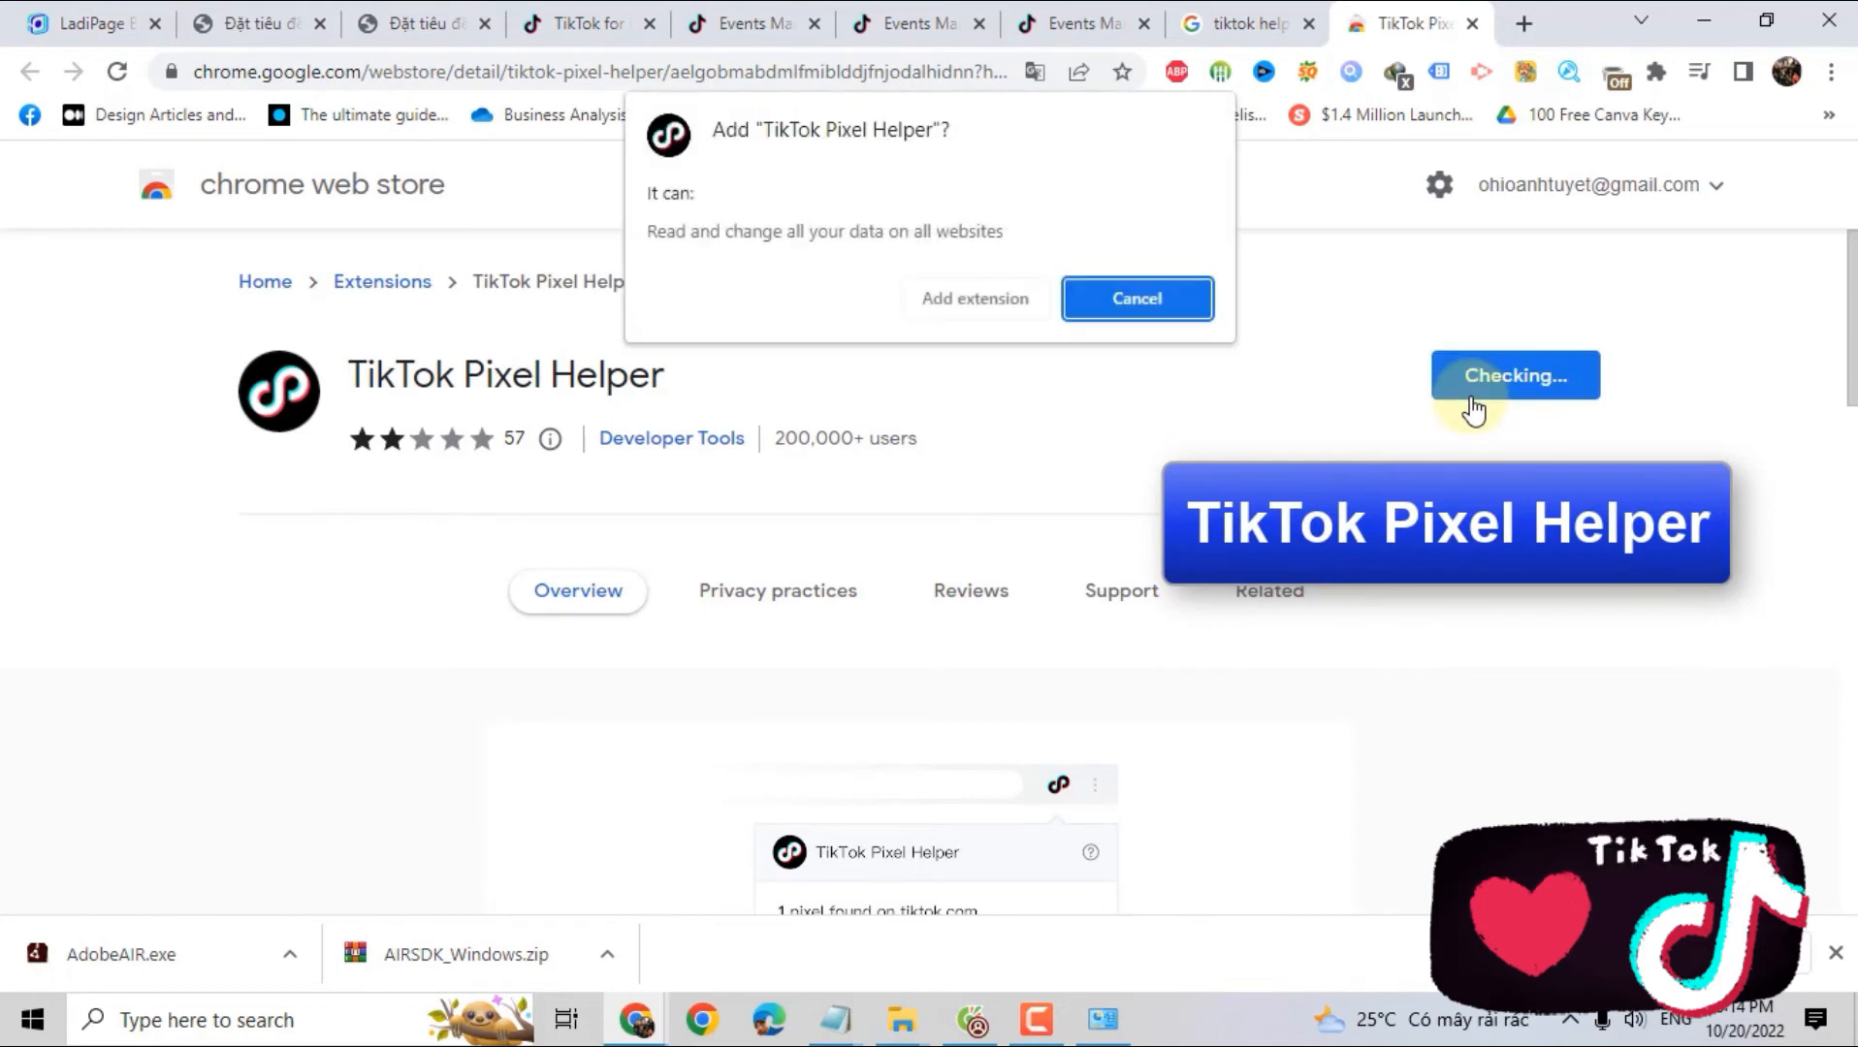
{"action": "left_click", "coordinate": [1004, 308]}
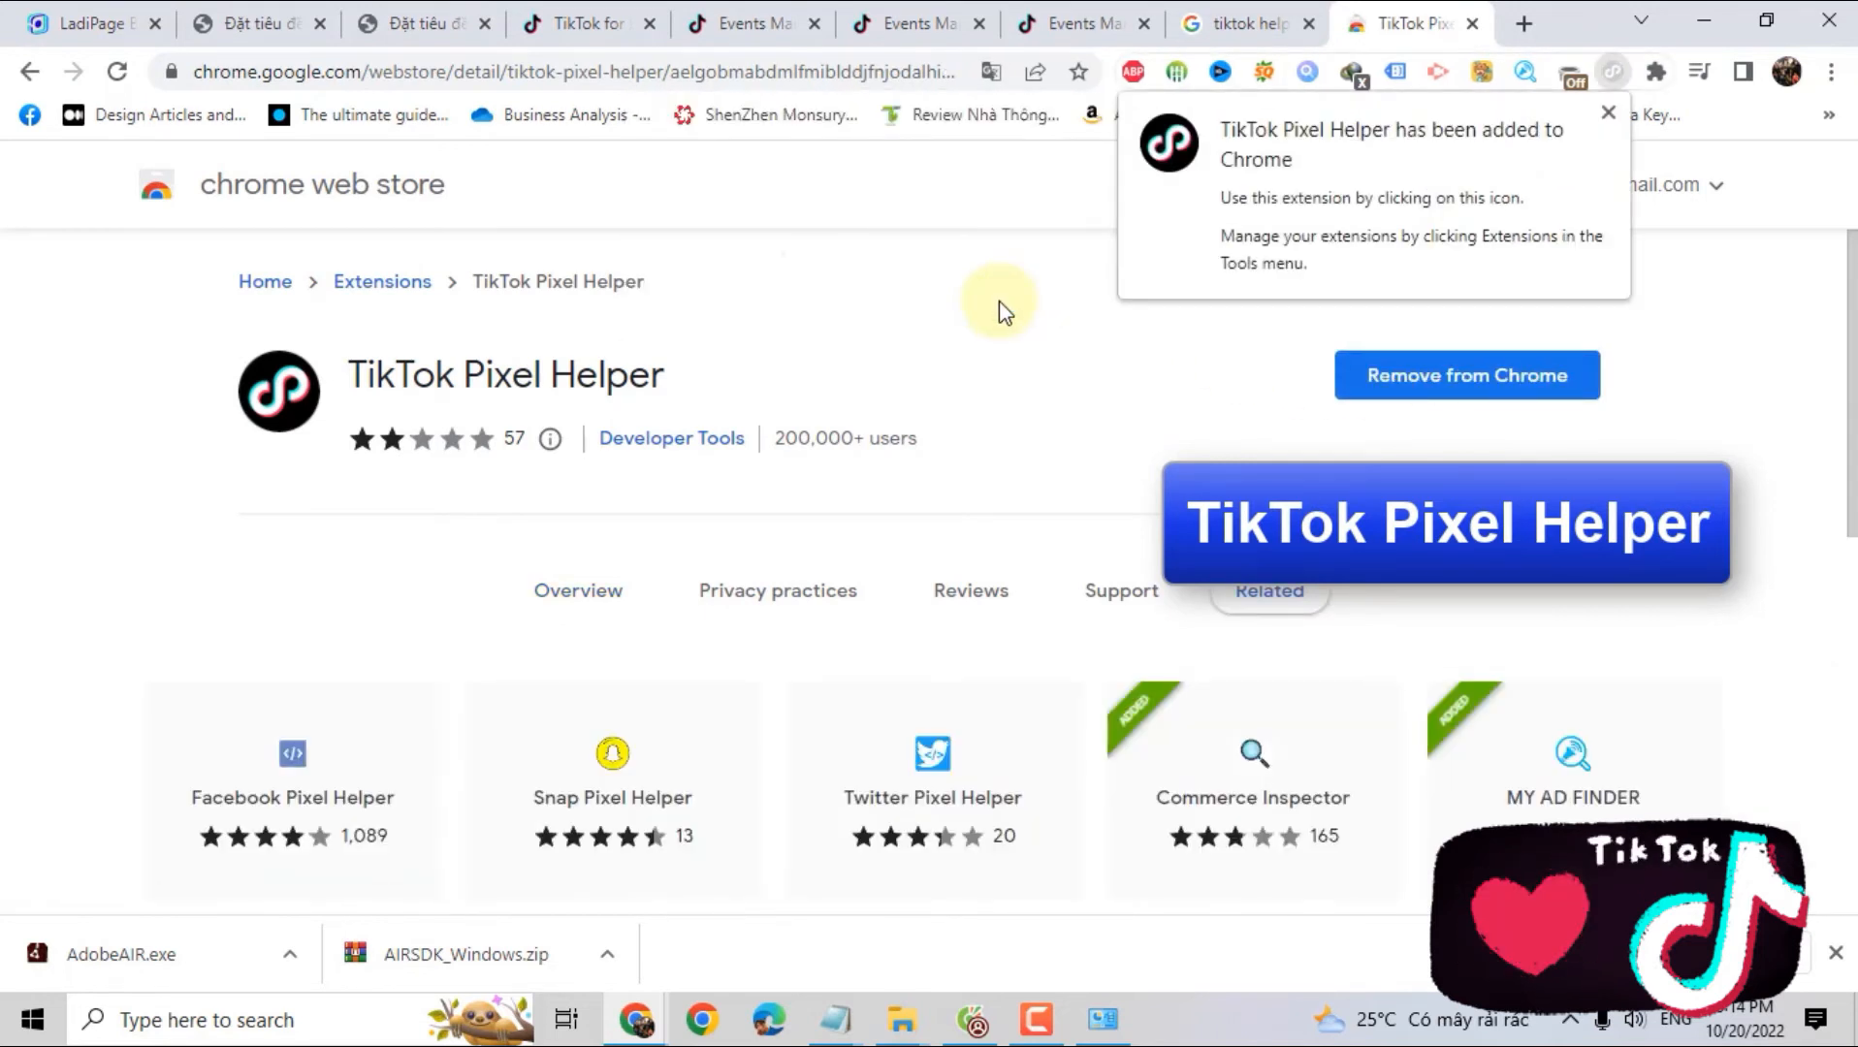
{"action": "left_click", "coordinate": [1017, 343]}
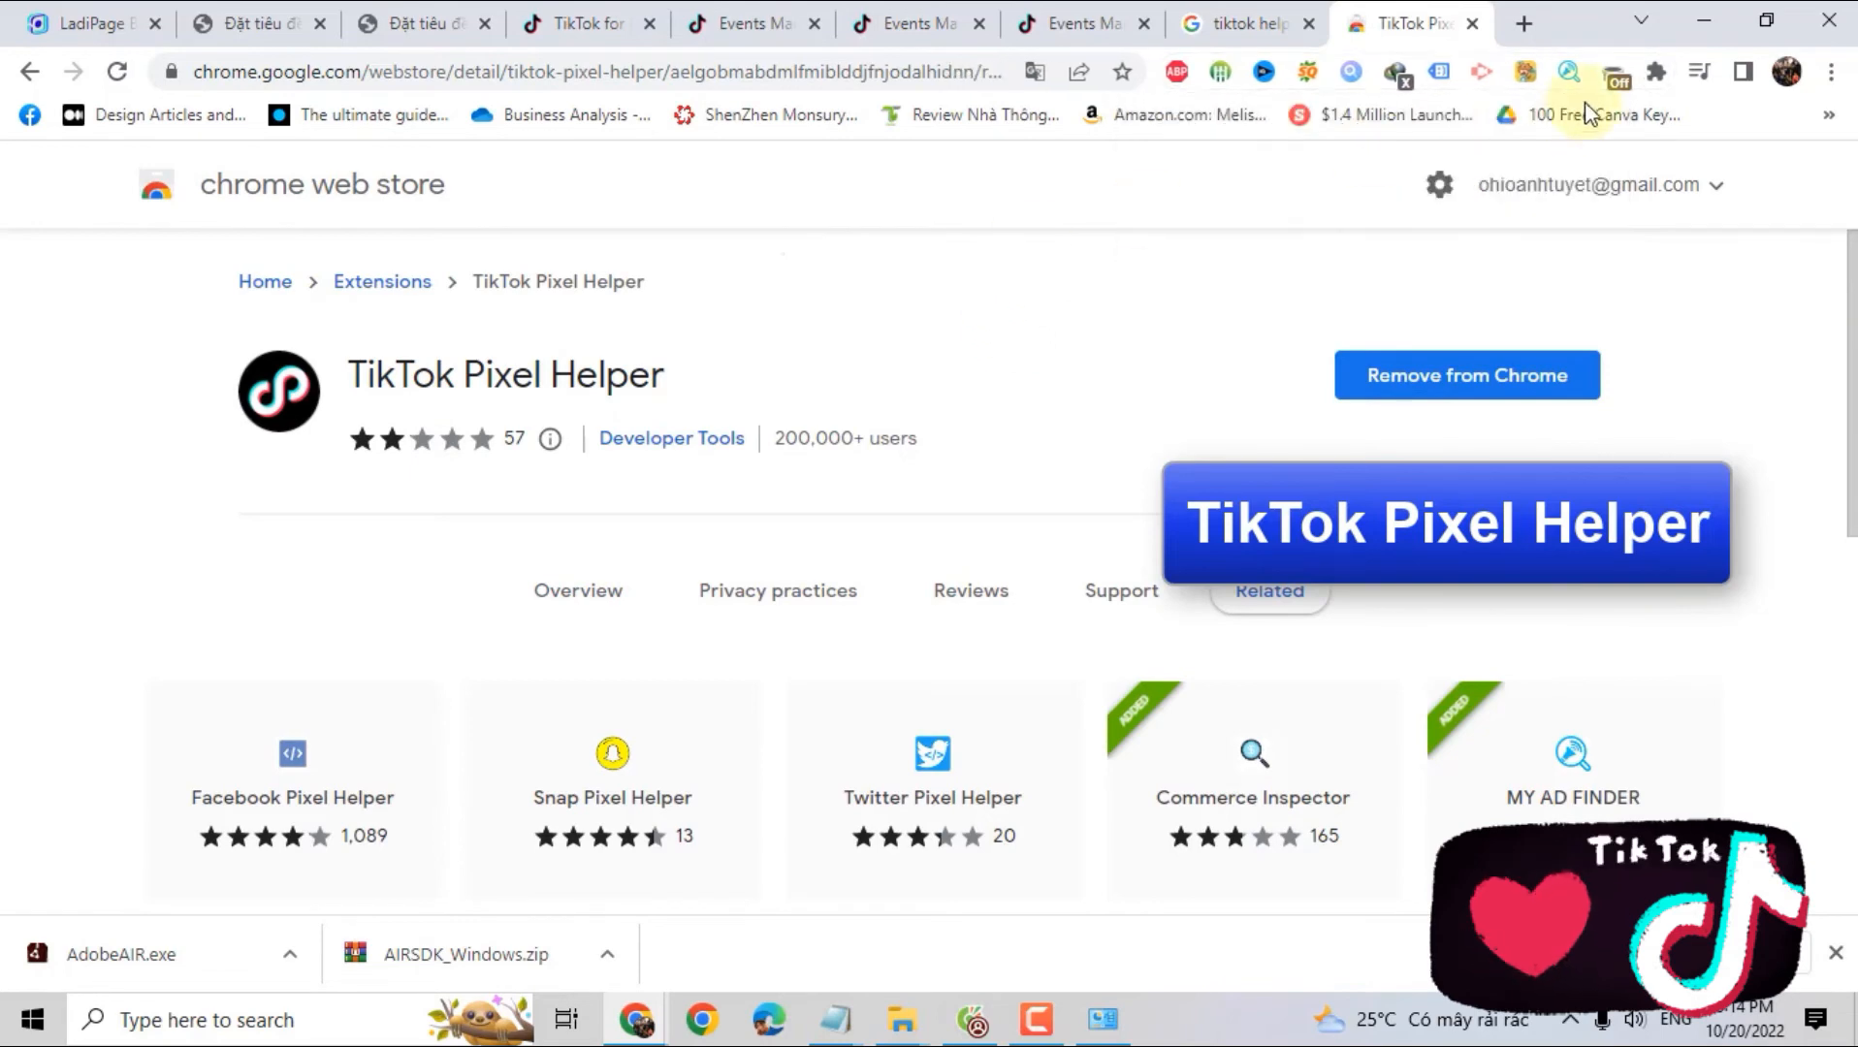
{"action": "left_click", "coordinate": [1653, 72]}
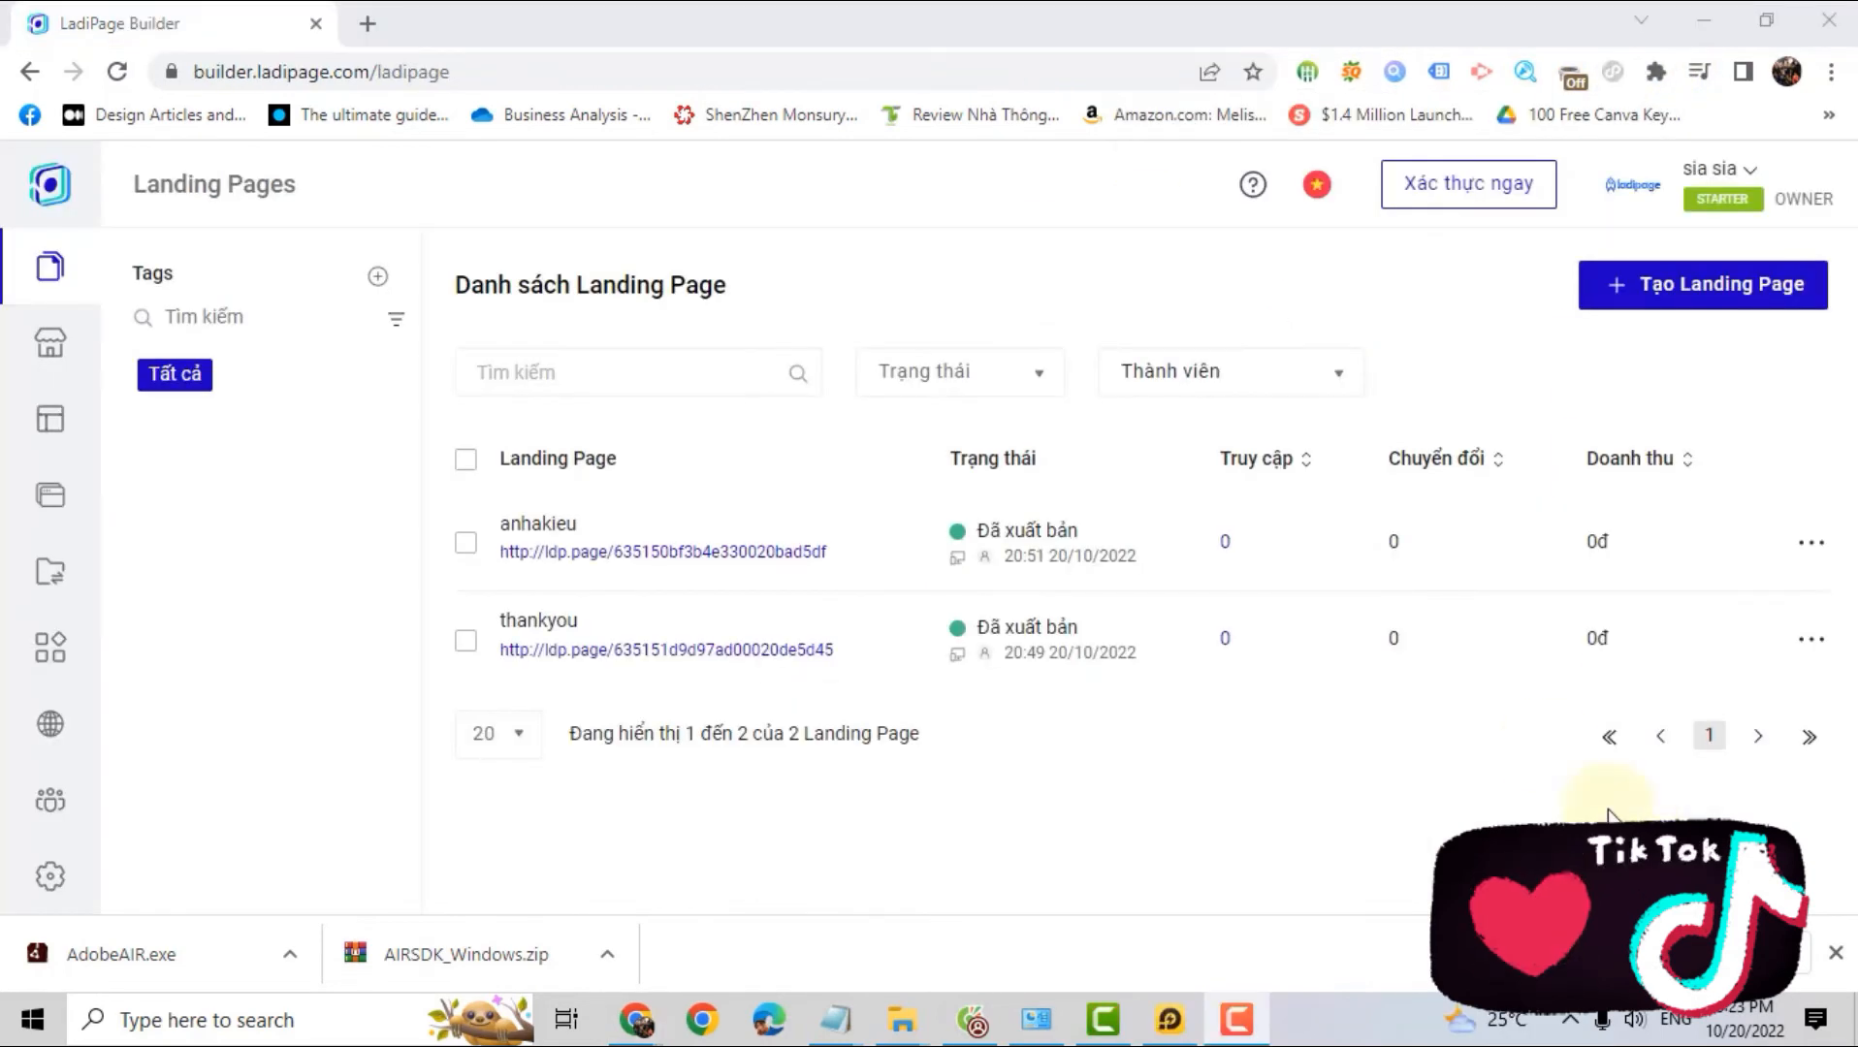
Open the published anhakieu landing page from LadiPage and check its pixel and events with TikTok Pixel Helper
{"action": "left_click", "coordinate": [1613, 71]}
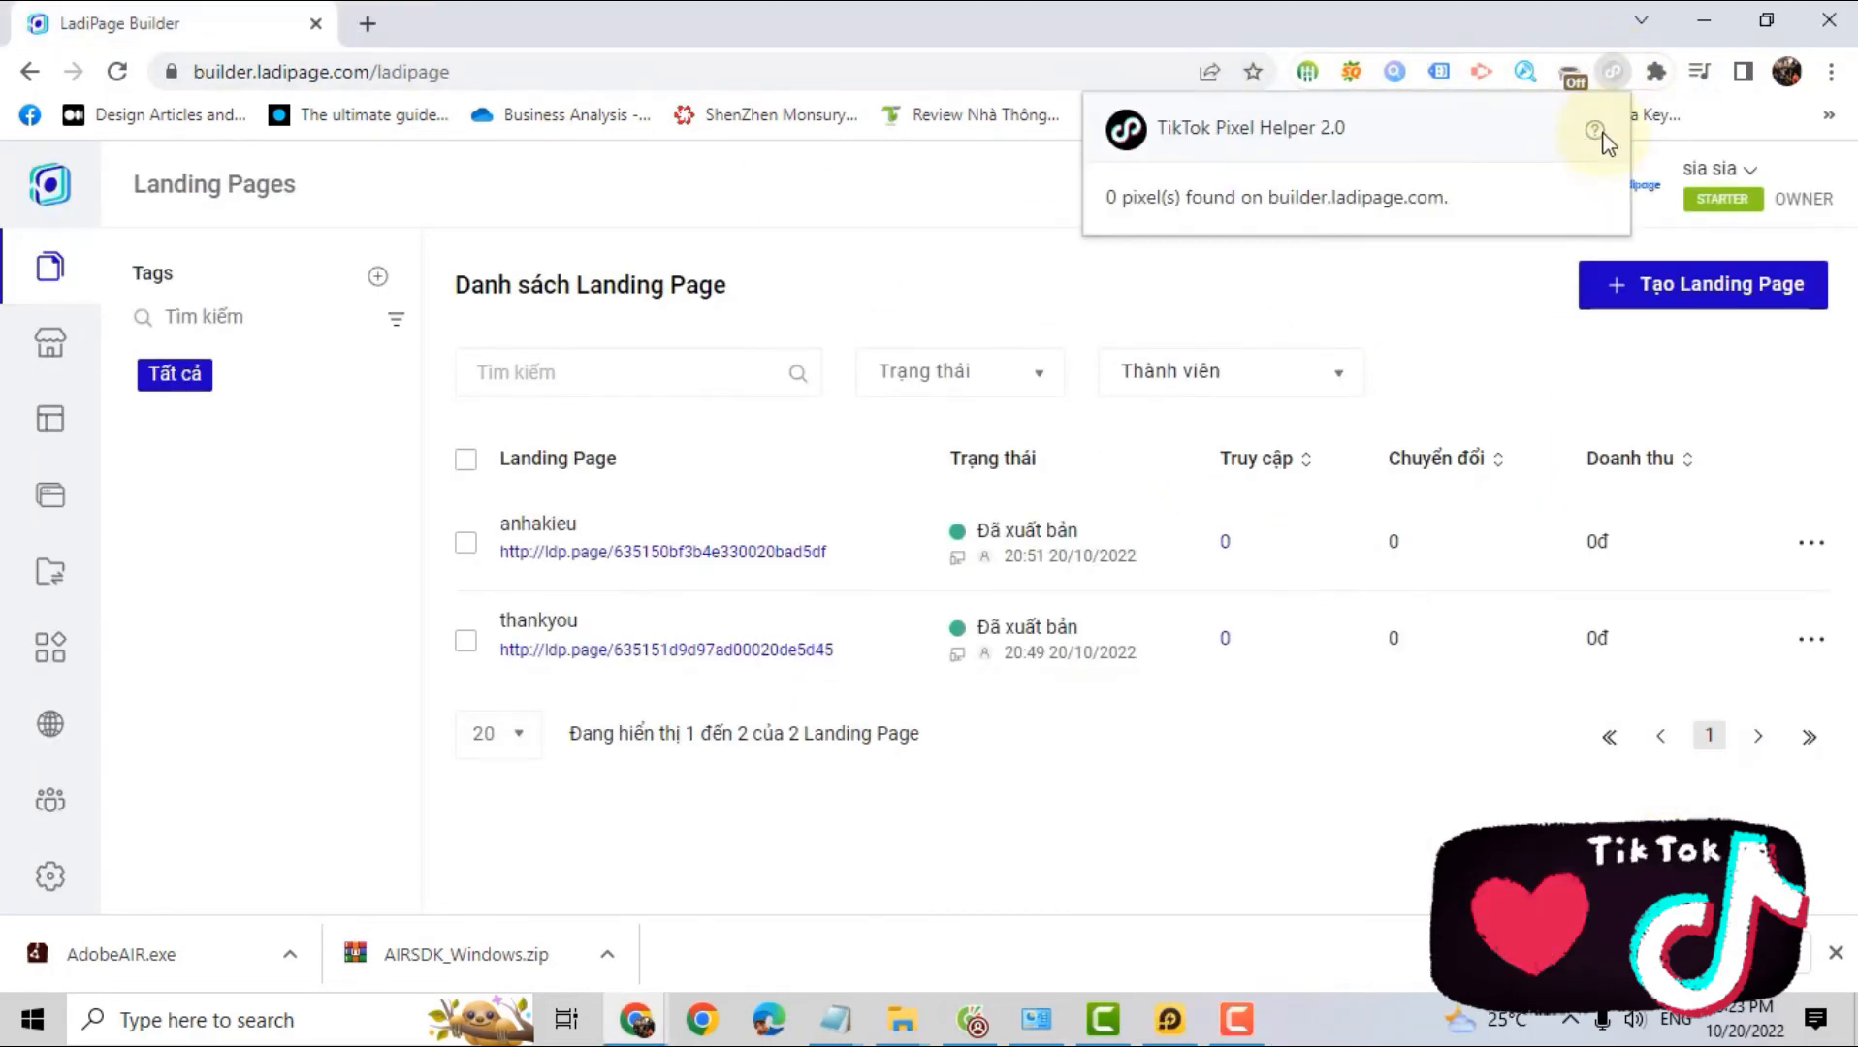
{"action": "left_click", "coordinate": [615, 551]}
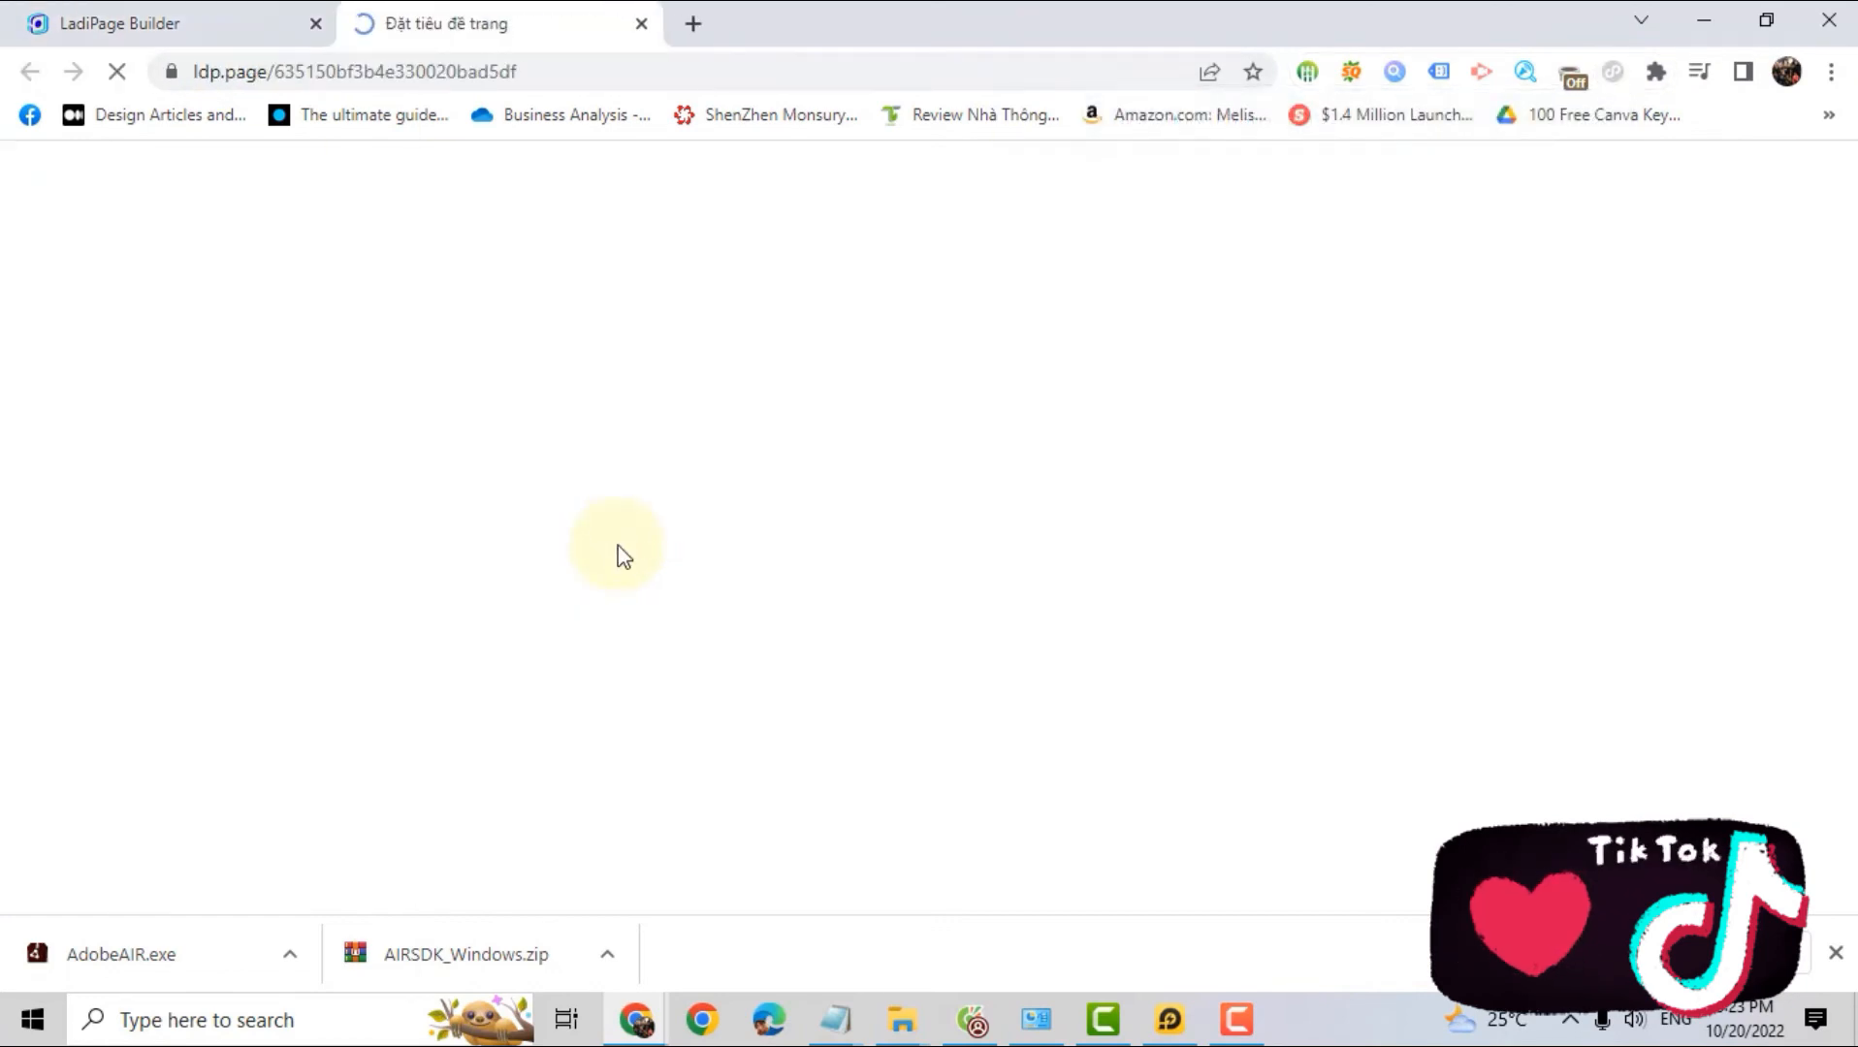
{"action": "scroll", "coordinate": [699, 499], "scroll_direction": "down", "scroll_amount": 15}
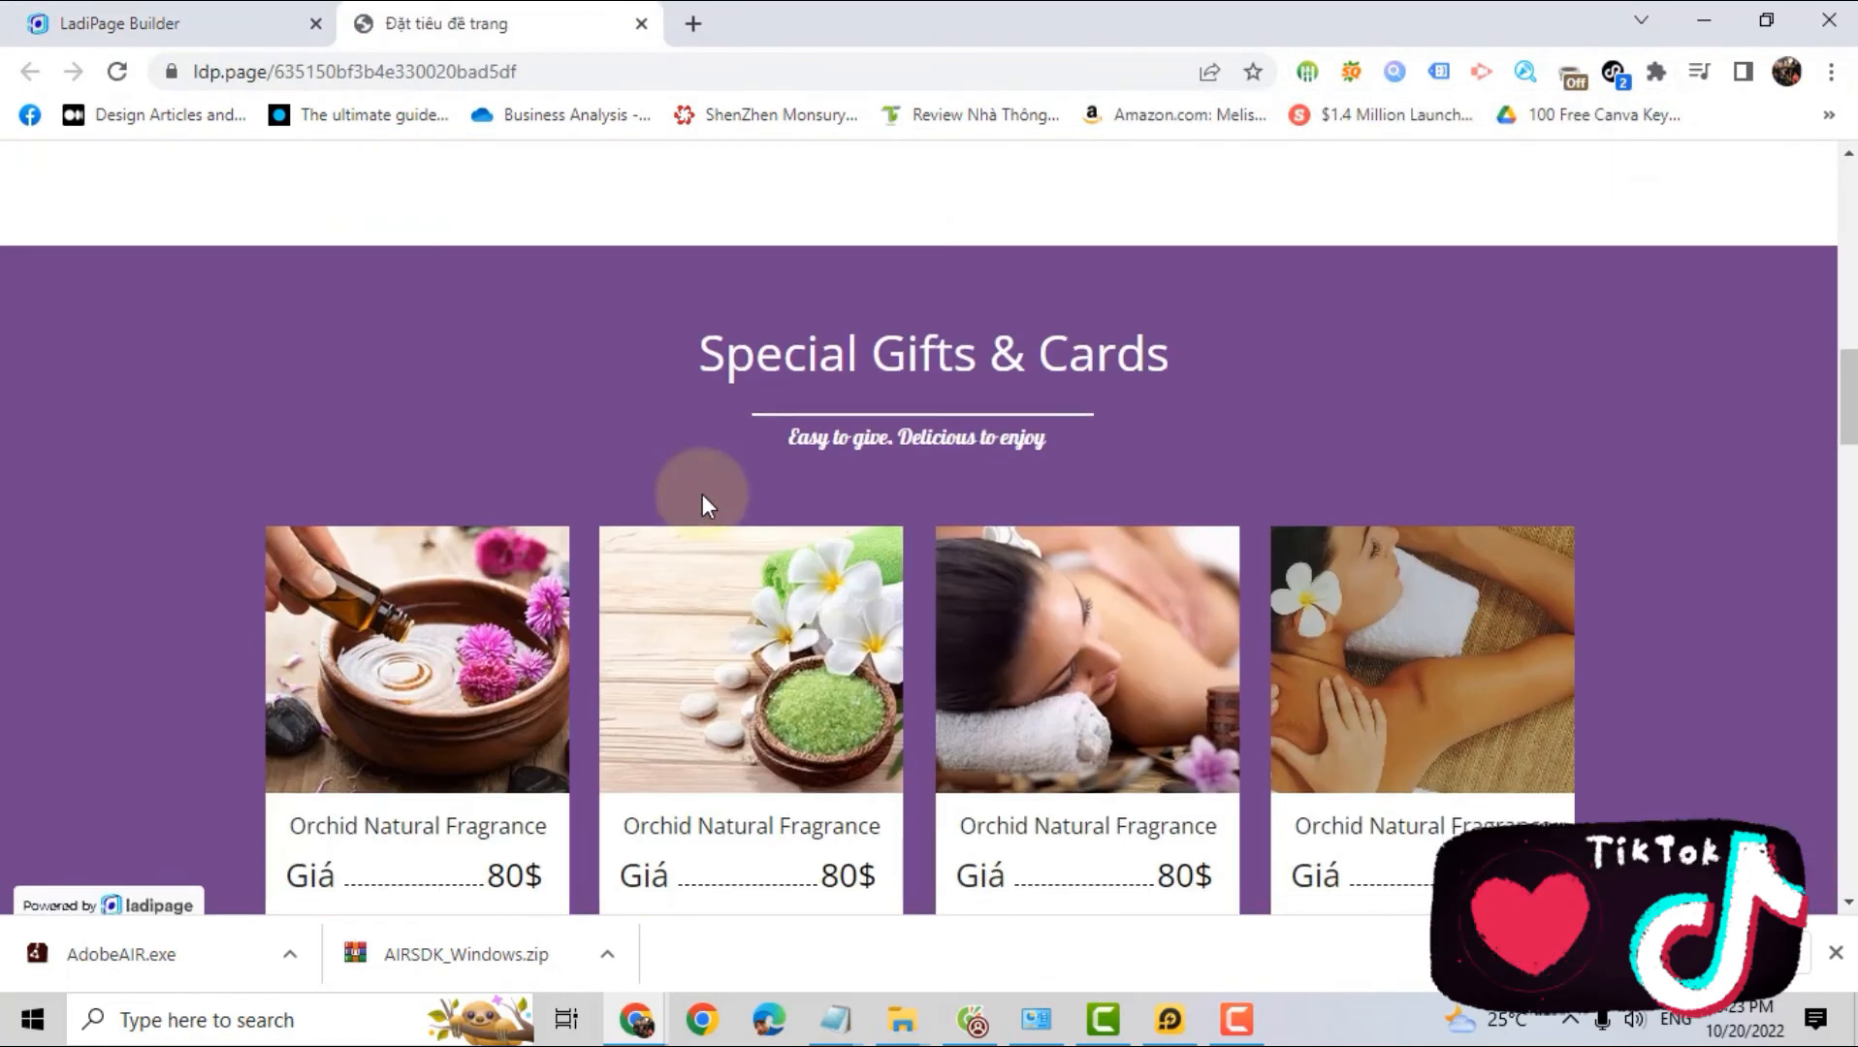
{"action": "scroll", "coordinate": [702, 494], "scroll_direction": "down", "scroll_amount": 5}
{"action": "left_click", "coordinate": [1612, 72]}
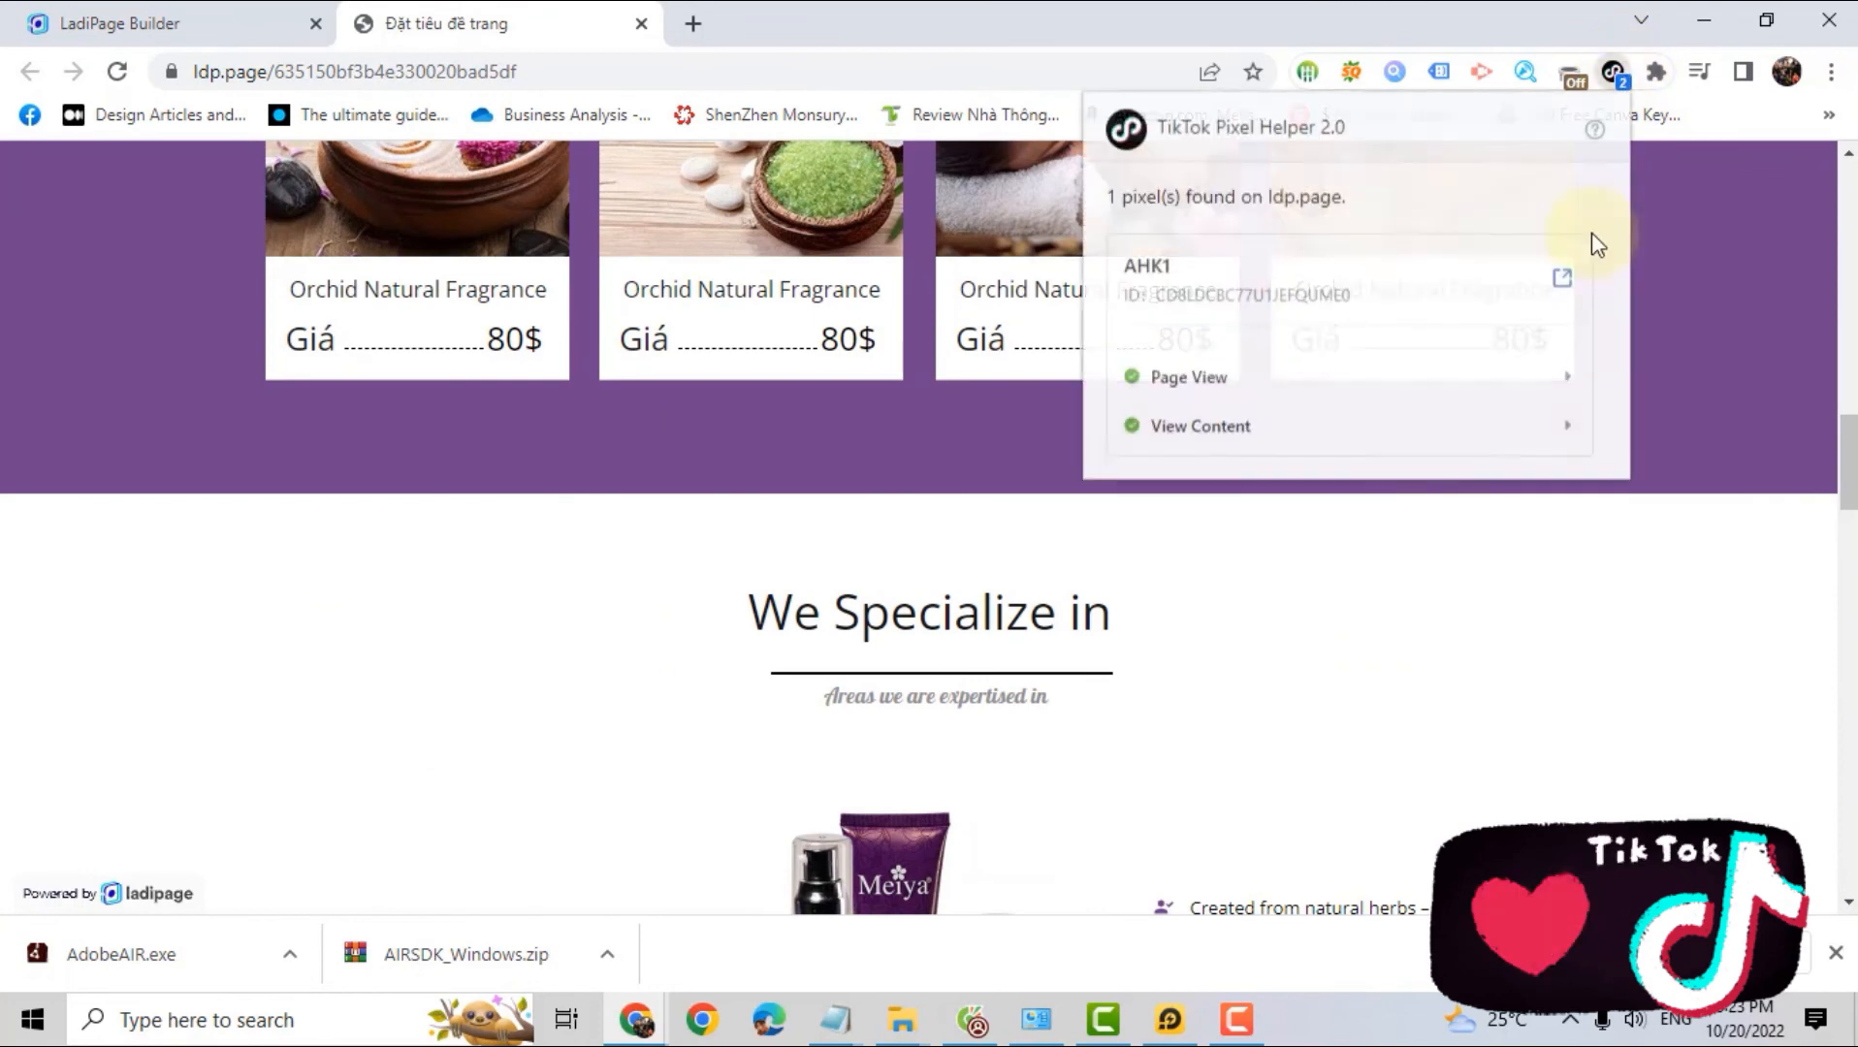
Follow the landing page's ĐĂNG KÝ button to the thank-you page and inspect its Complete Registration event in TikTok Pixel Helper
{"action": "scroll", "coordinate": [692, 530], "scroll_direction": "up", "scroll_amount": 1}
{"action": "scroll", "coordinate": [691, 530], "scroll_direction": "up", "scroll_amount": 10}
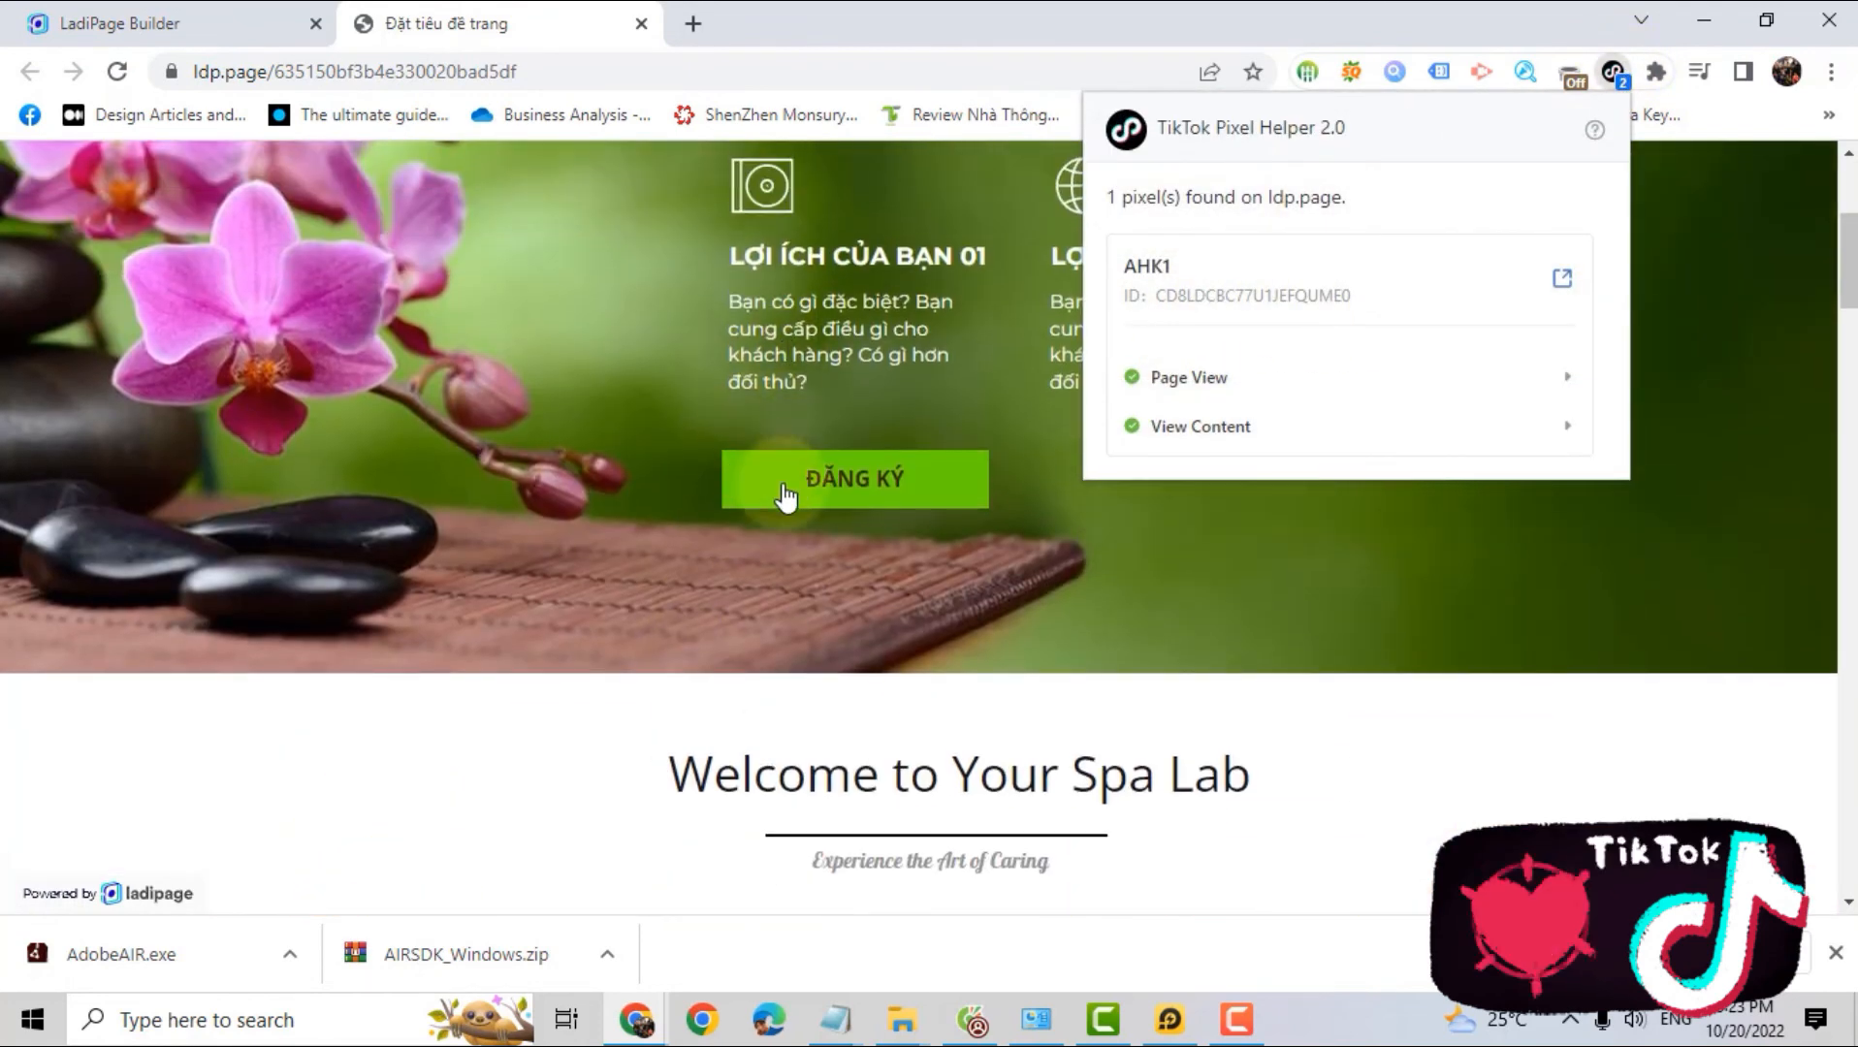
{"action": "left_click", "coordinate": [839, 495]}
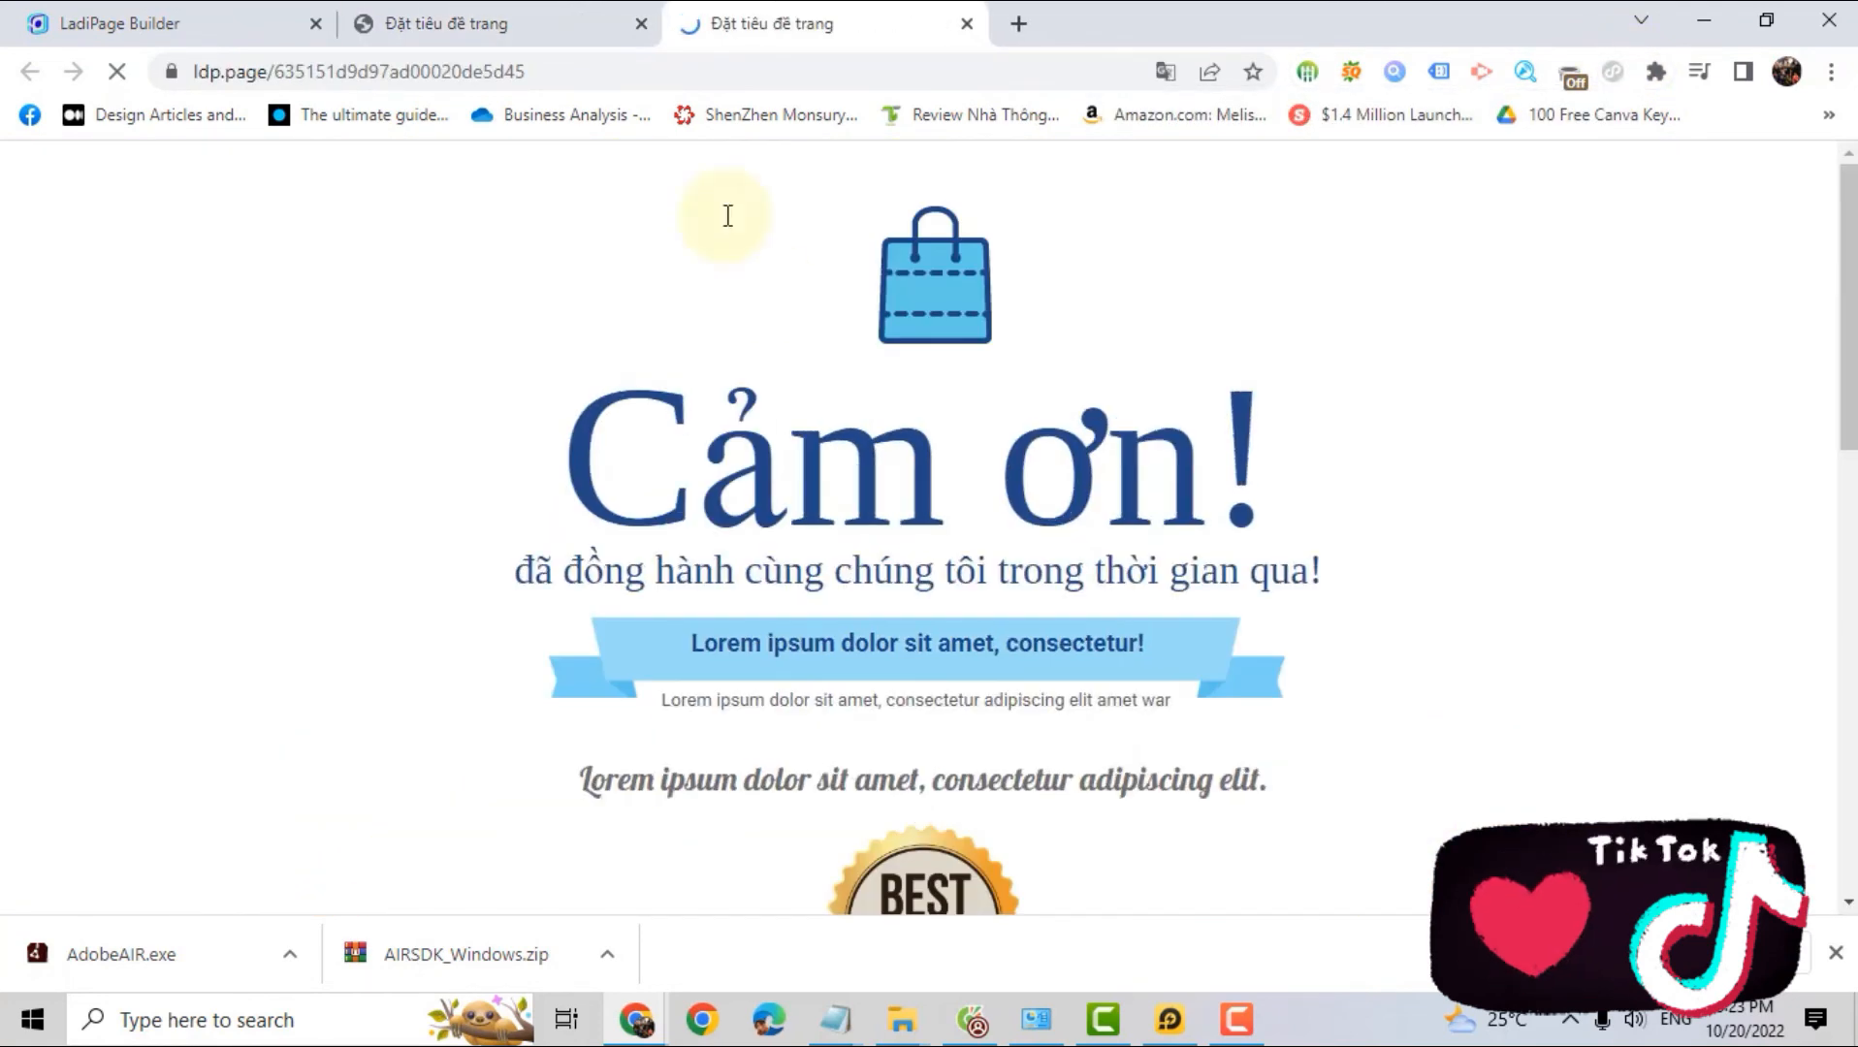
{"action": "left_click", "coordinate": [1613, 72]}
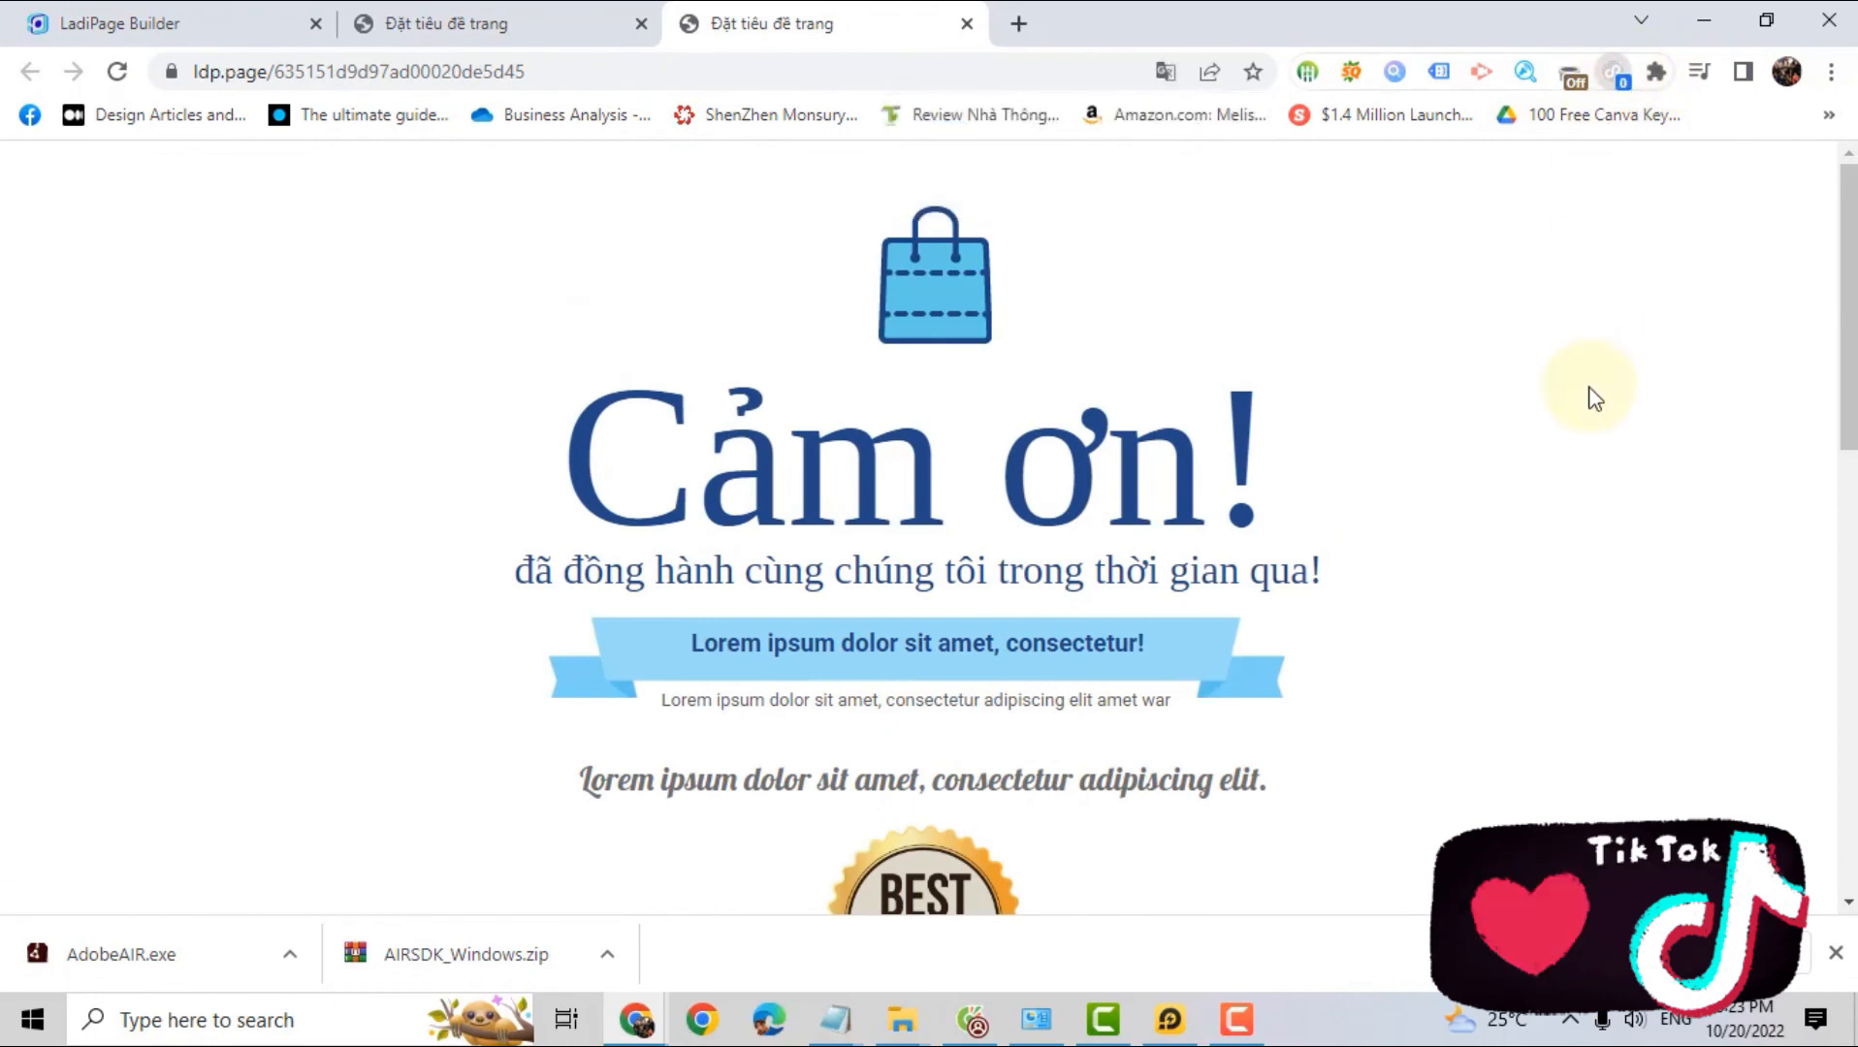
{"action": "scroll", "coordinate": [858, 456], "scroll_direction": "down", "scroll_amount": 1}
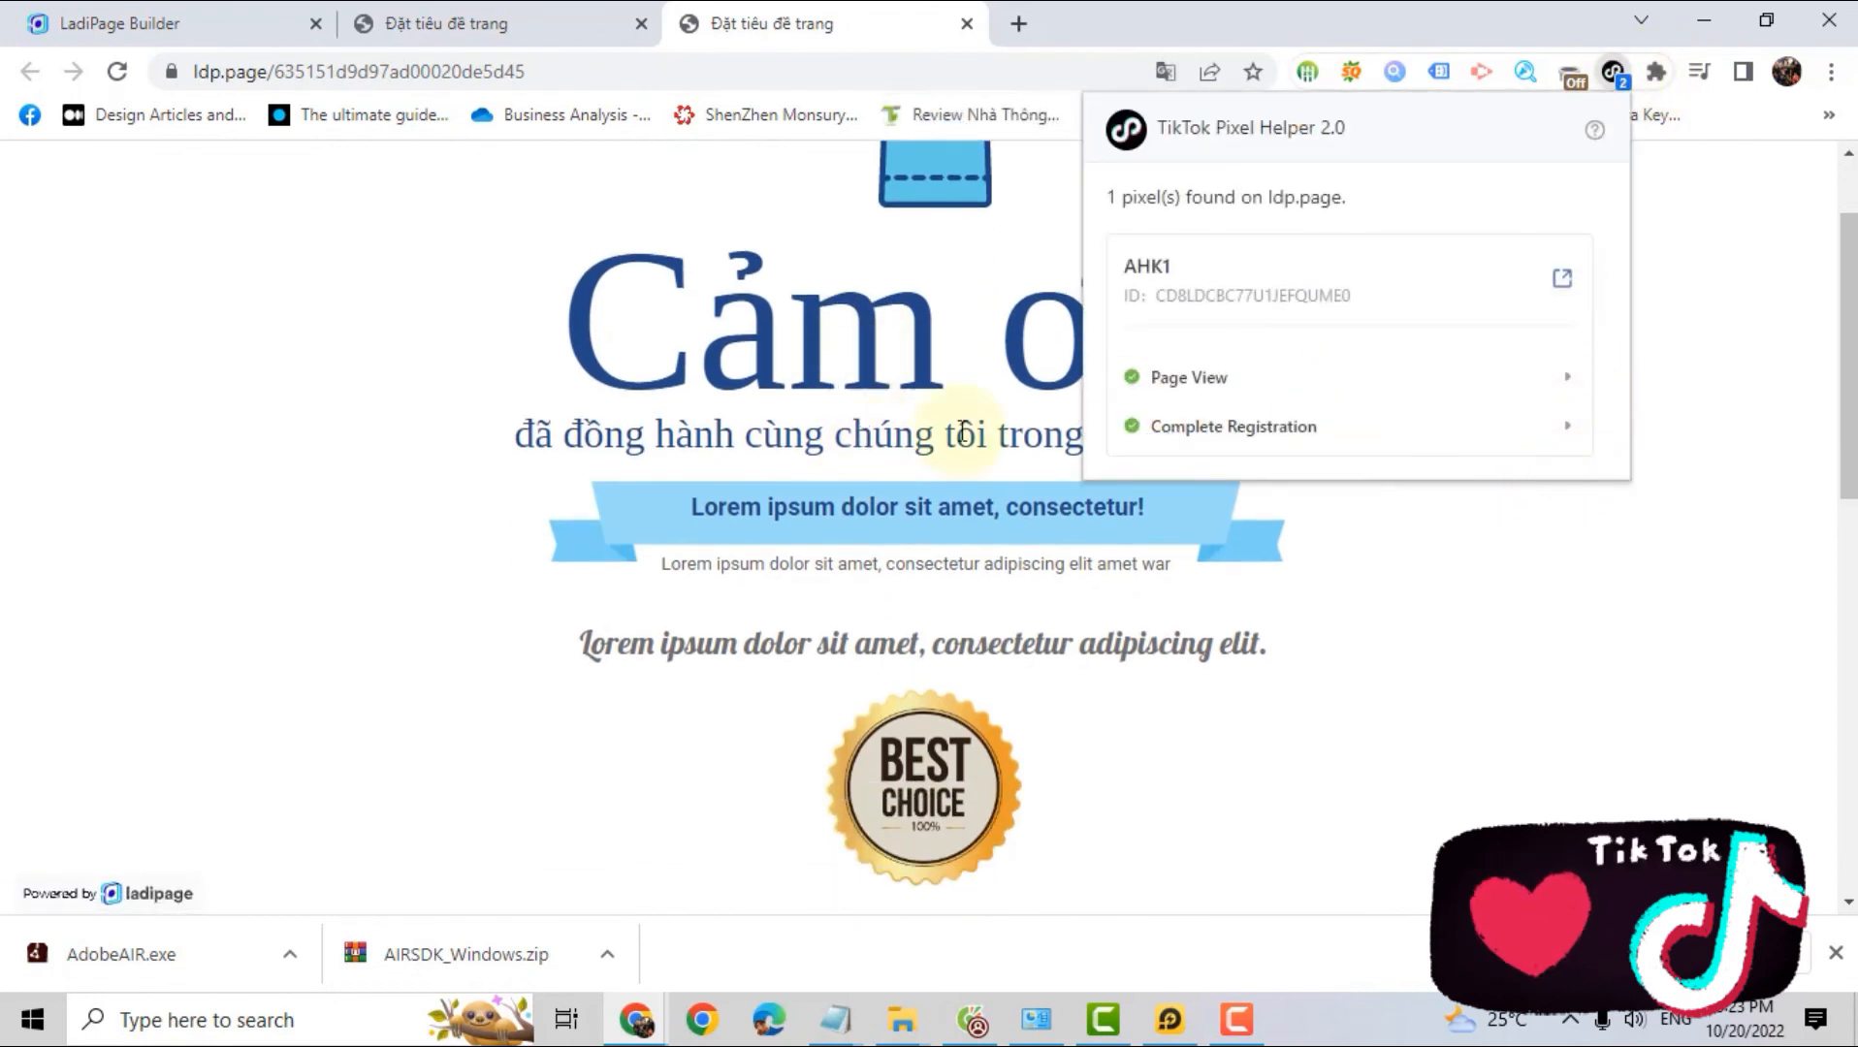
{"action": "left_click", "coordinate": [1229, 432]}
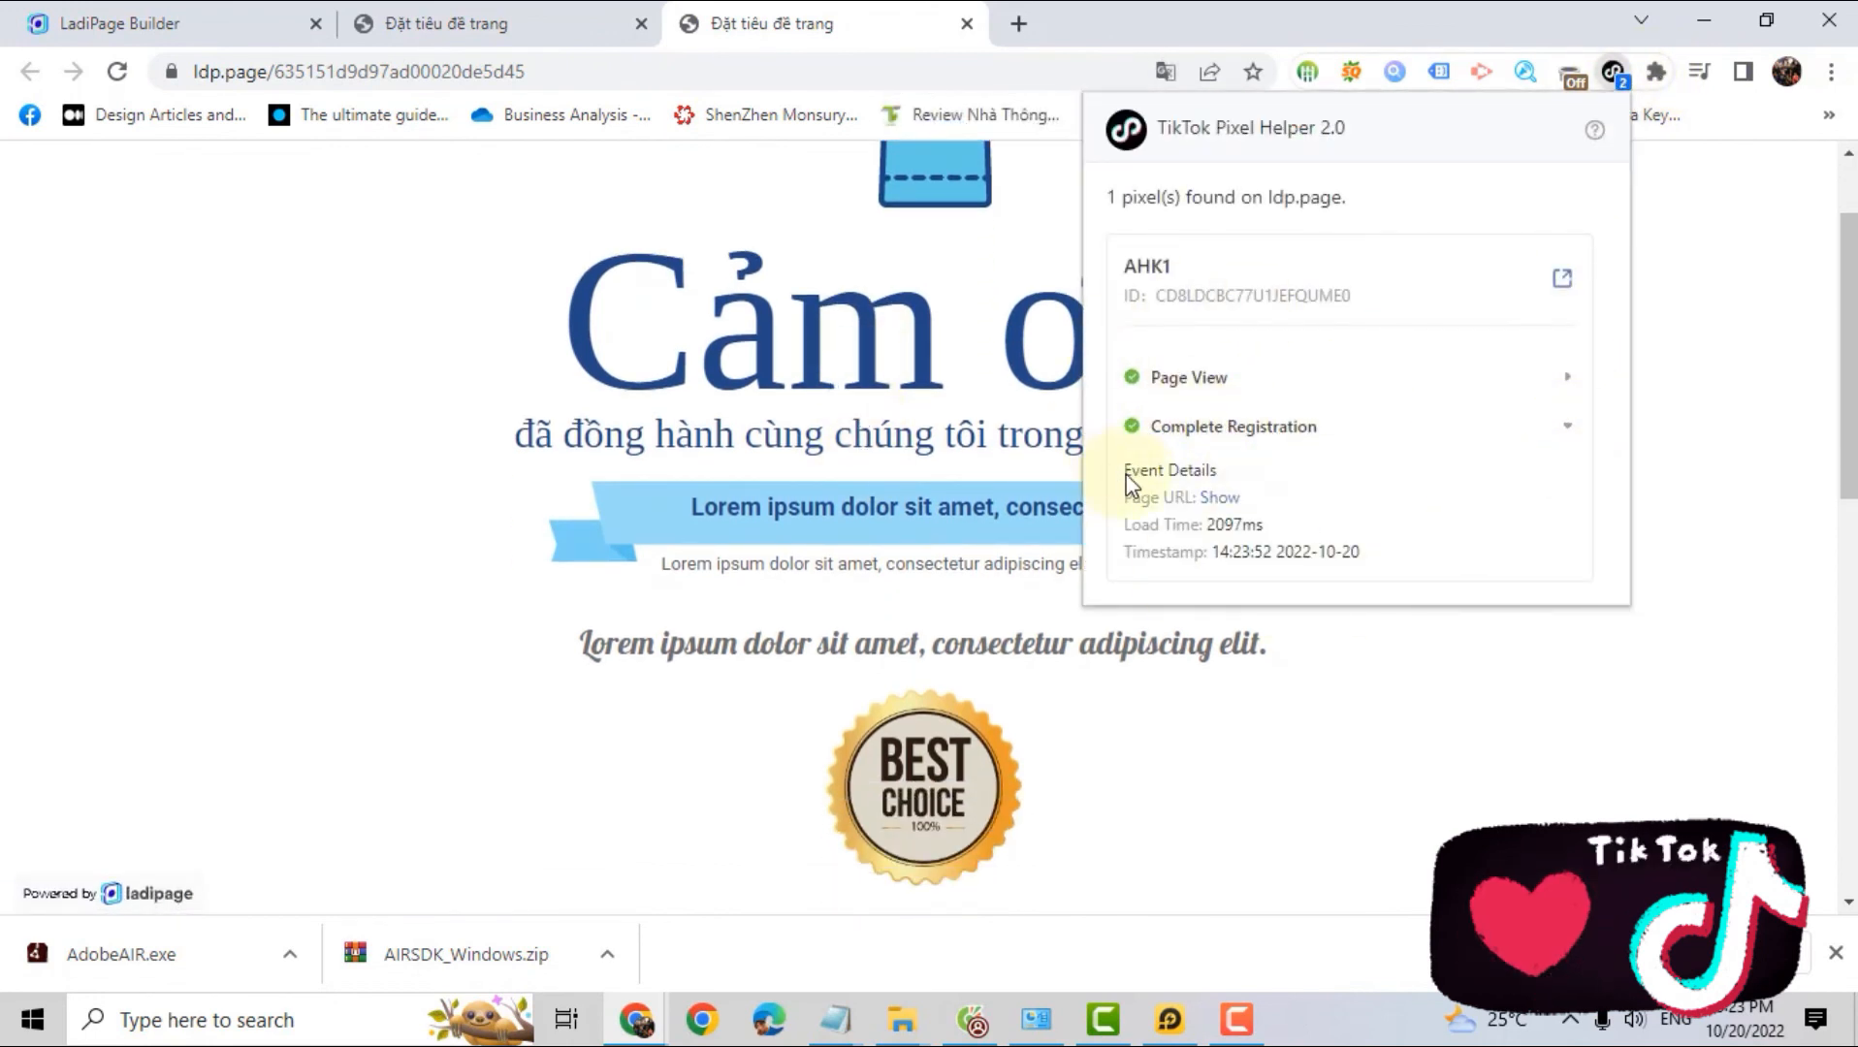
Compare the pixel ID in TikTok Pixel Helper with the ID of the AHK1 pixel in TikTok Events Manager
{"action": "left_click", "coordinate": [1314, 296]}
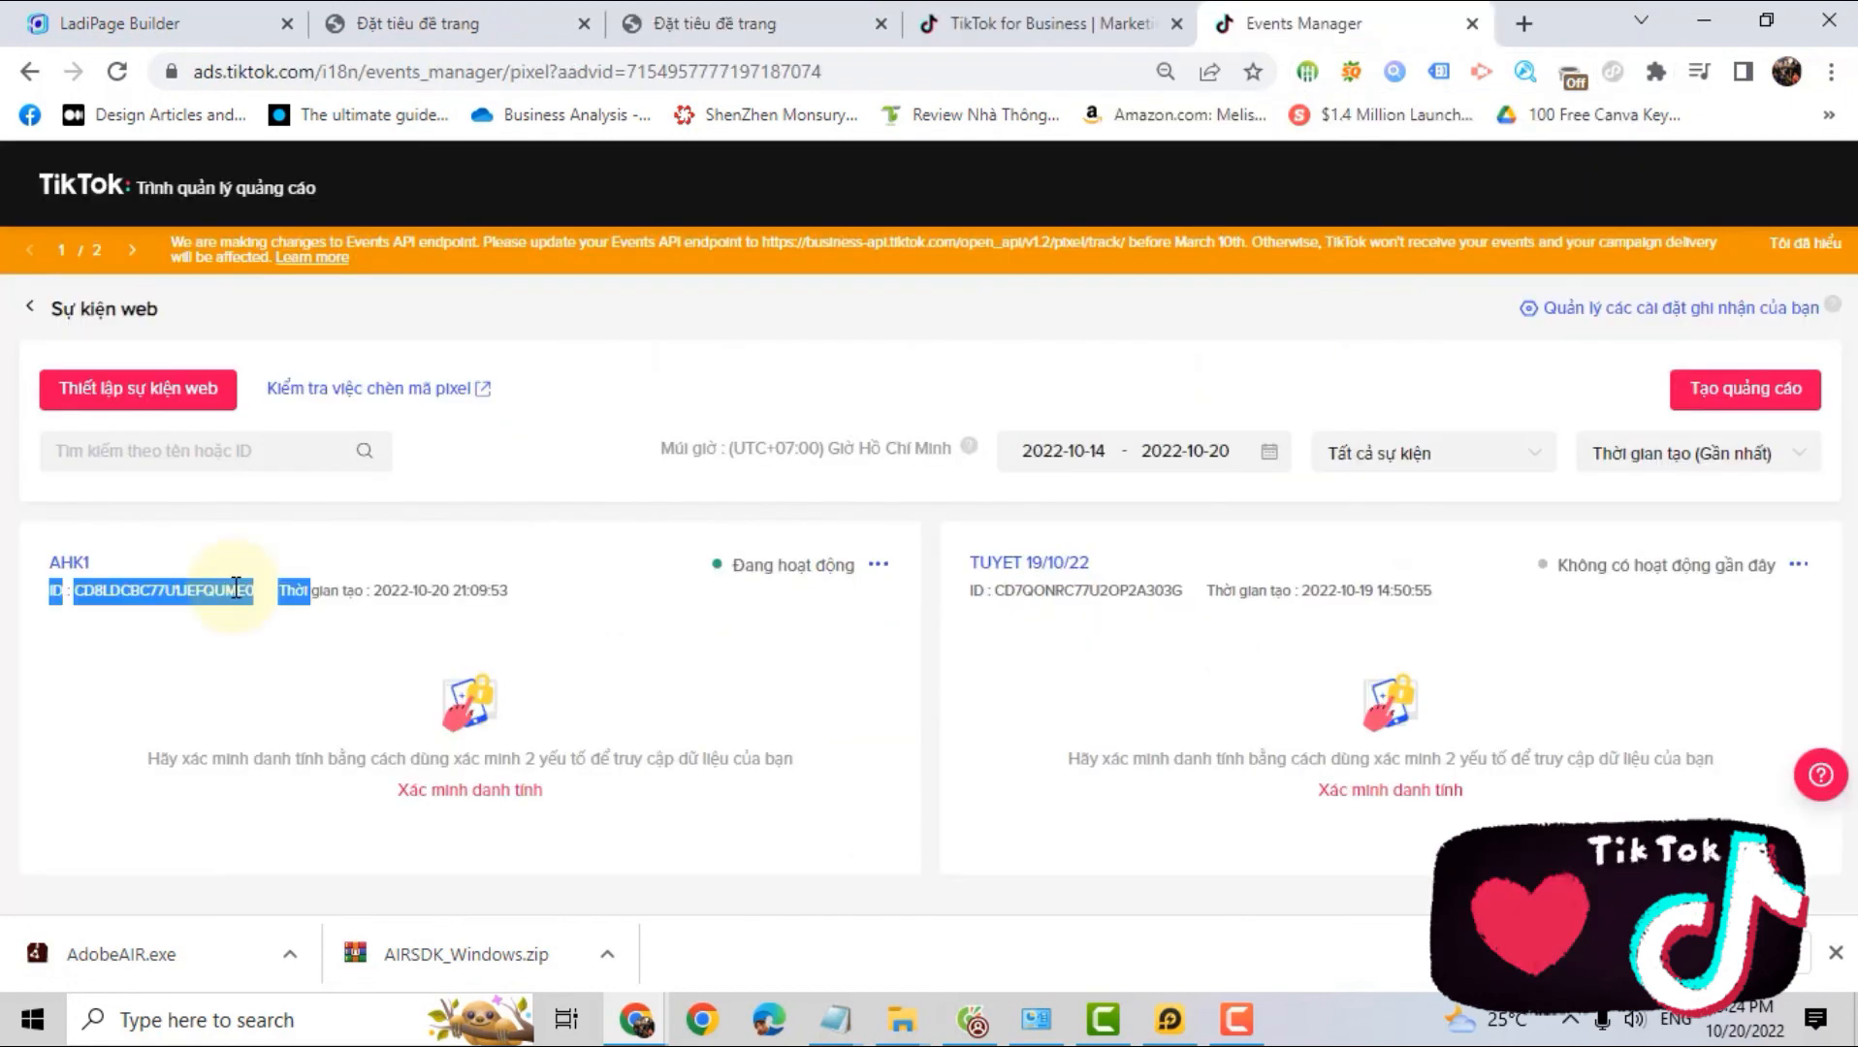
{"action": "left_click_drag", "start_coordinate": [228, 596], "coordinate": [11, 553]}
{"action": "left_click", "coordinate": [228, 588]}
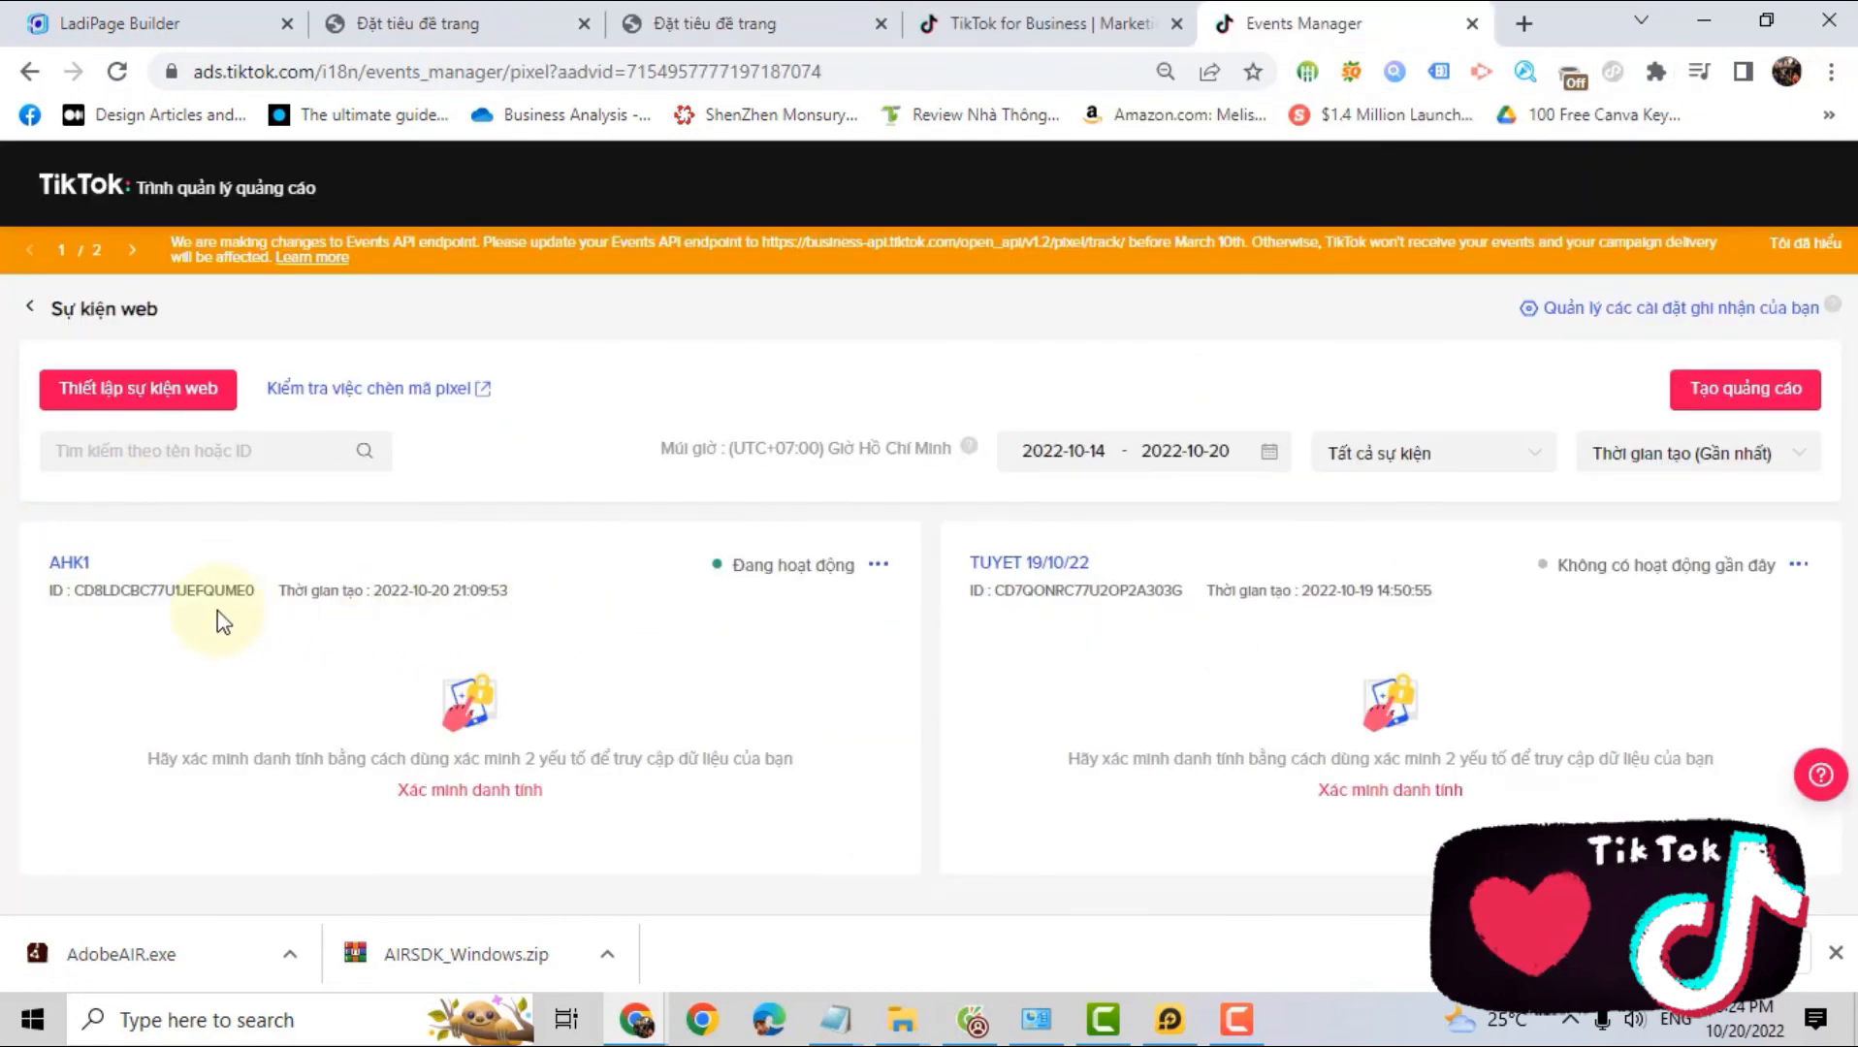
{"action": "double_click", "coordinate": [207, 598]}
{"action": "left_click", "coordinate": [220, 591]}
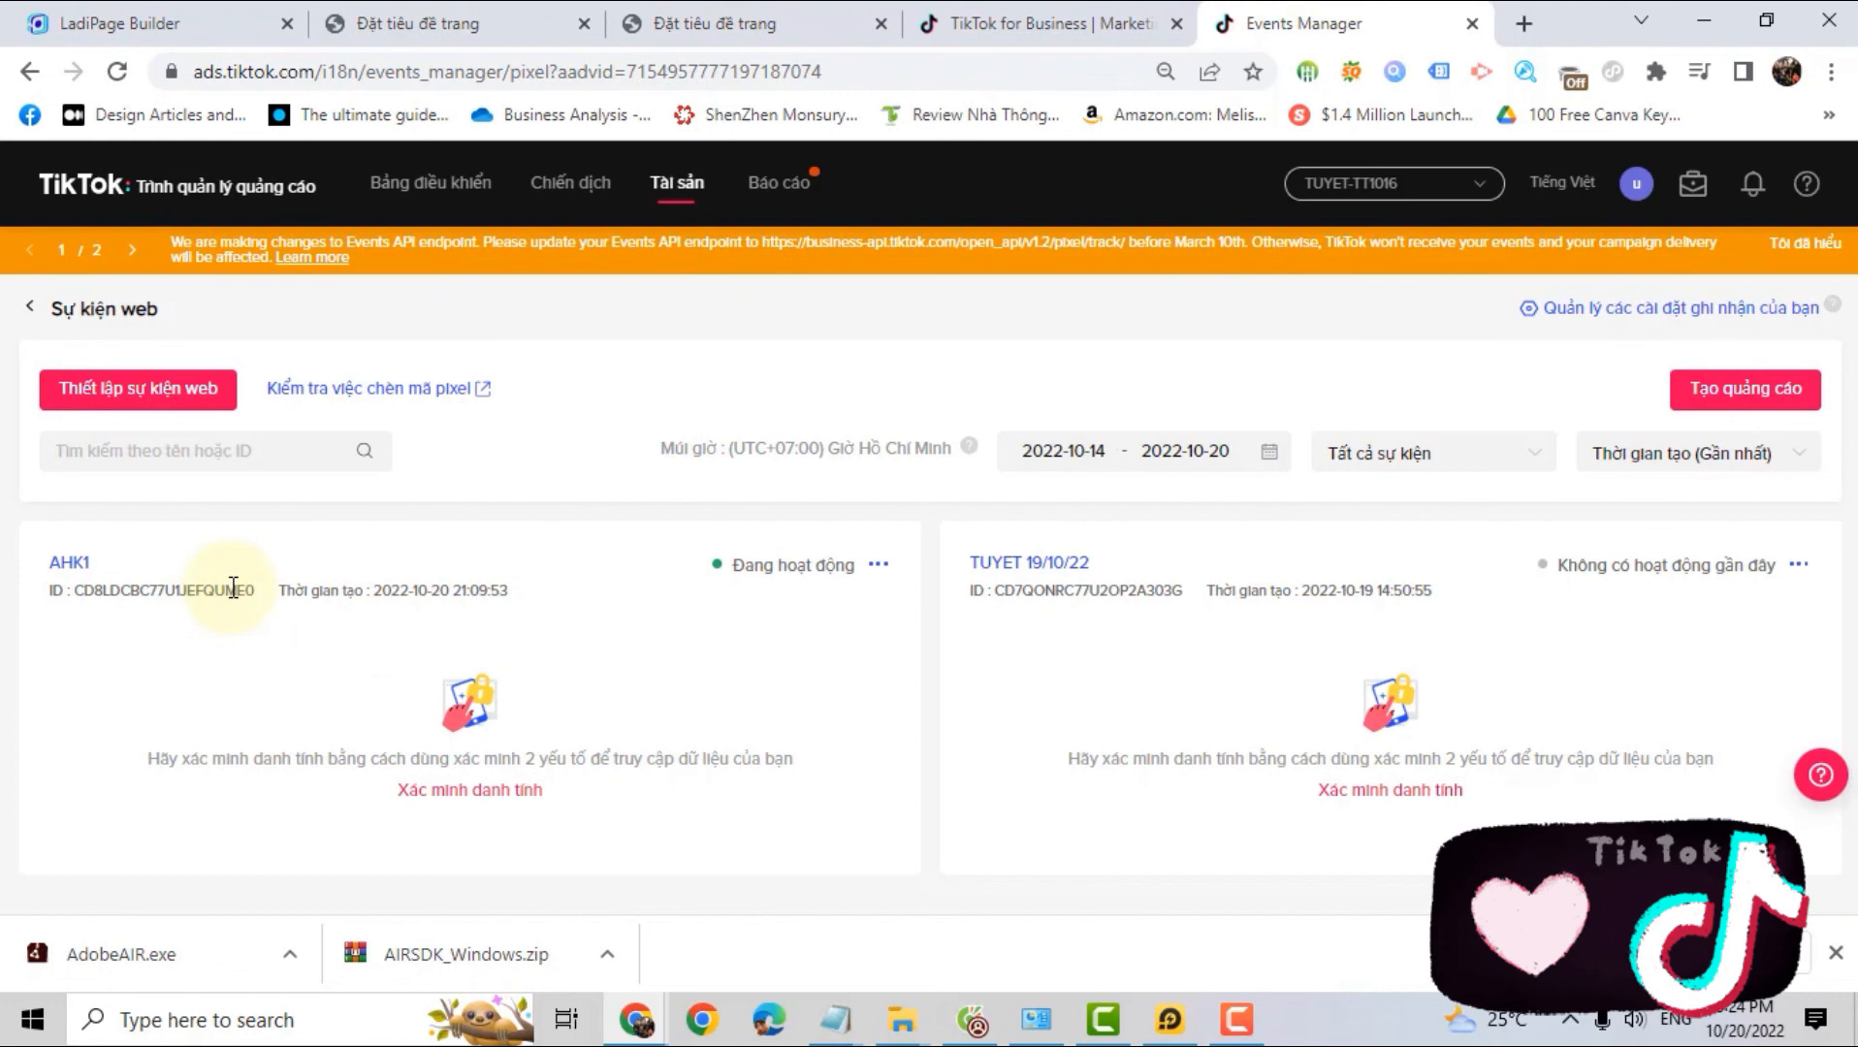
Return to the landing page and check the AHK1 pixel's ID and recorded events in TikTok Pixel Helper
{"action": "left_click", "coordinate": [407, 24]}
{"action": "left_click", "coordinate": [1611, 72]}
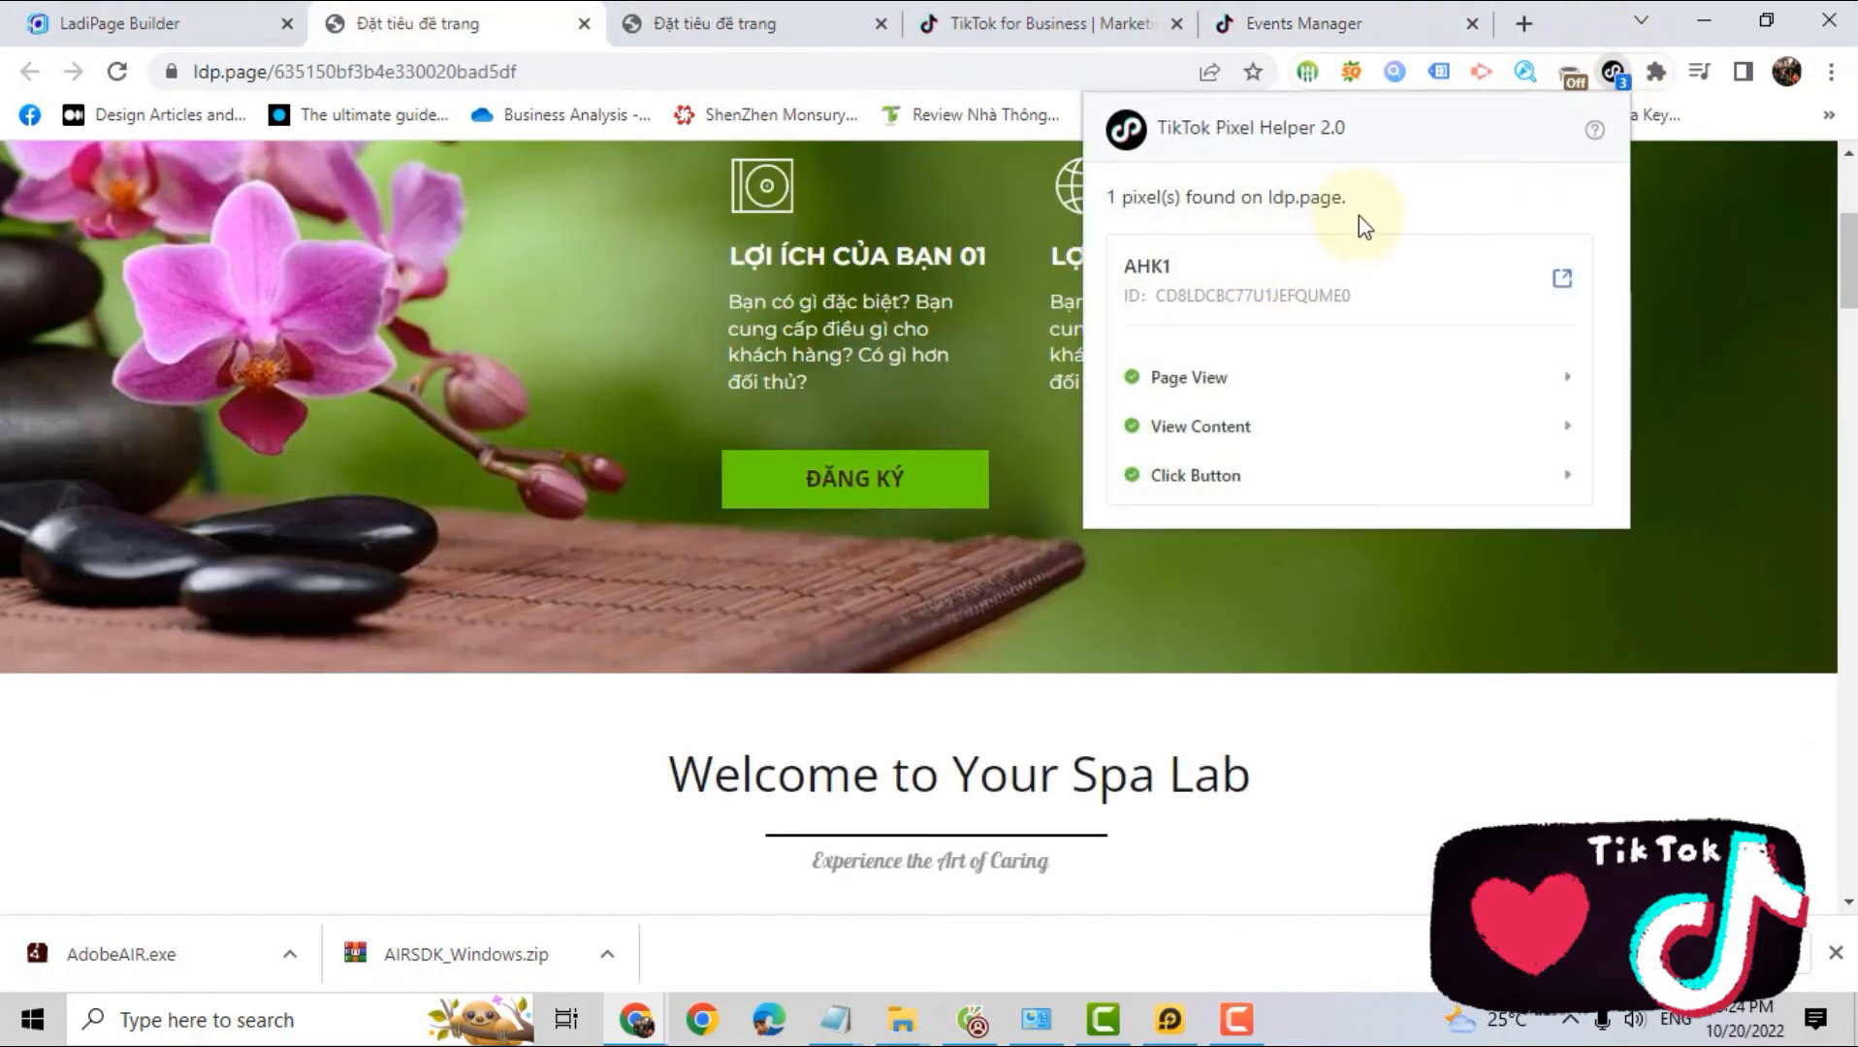
{"action": "left_click_drag", "start_coordinate": [1159, 298], "coordinate": [1326, 309]}
{"action": "left_click", "coordinate": [1160, 286]}
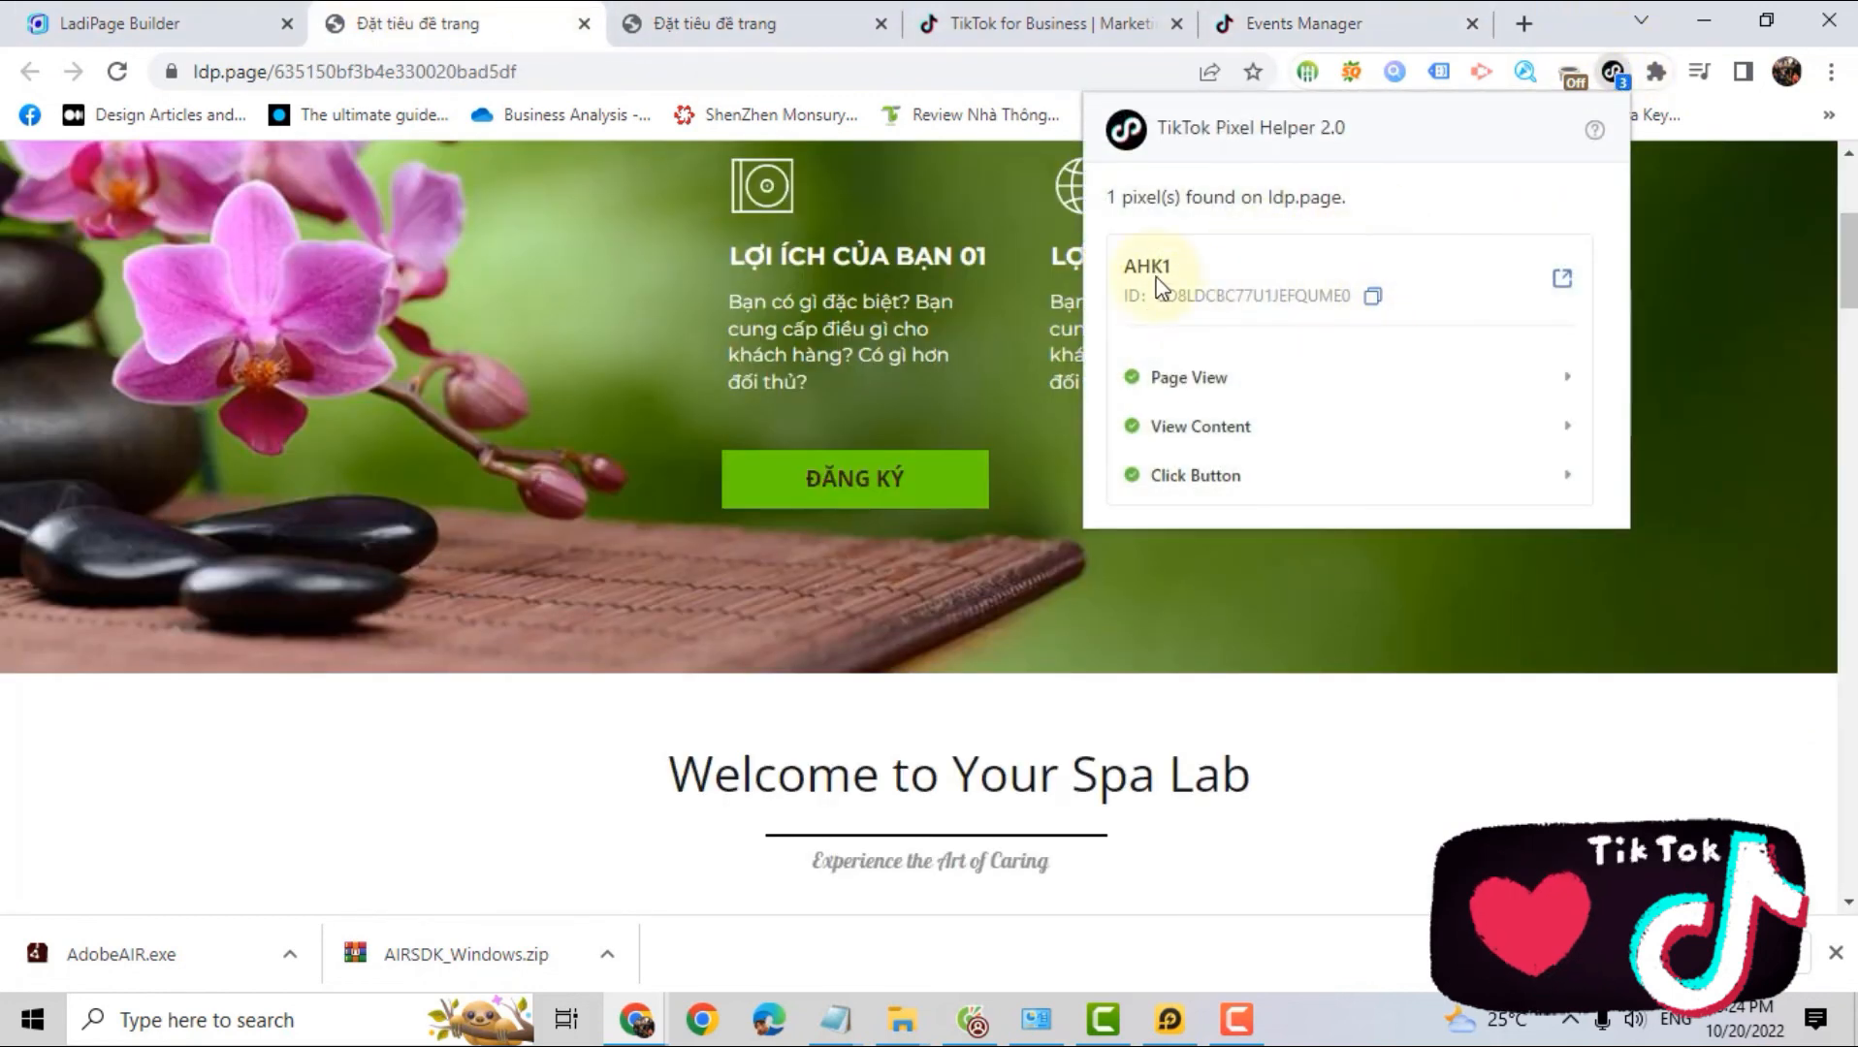